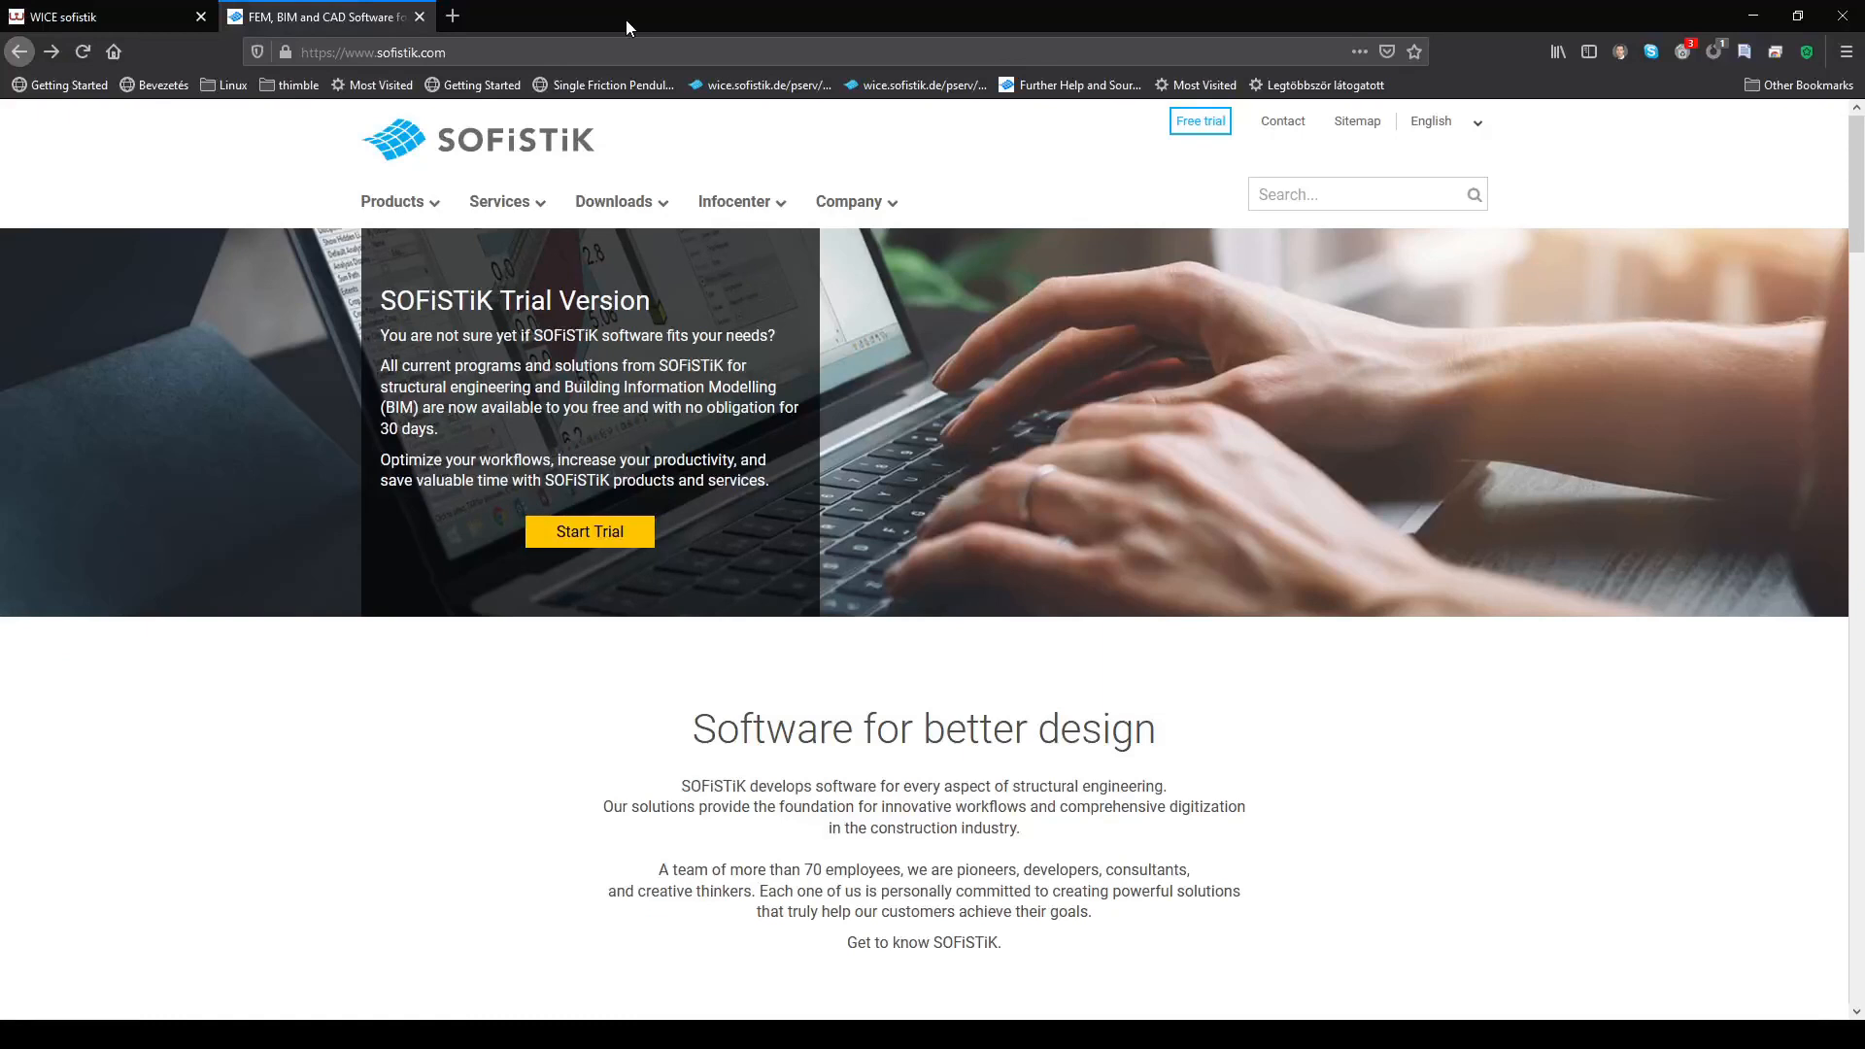
Open the Bridge Design Training page from SOFiSTiK's Training & Project Support services and view its project files request form
{"action": "mouse_move", "coordinate": [546, 209]}
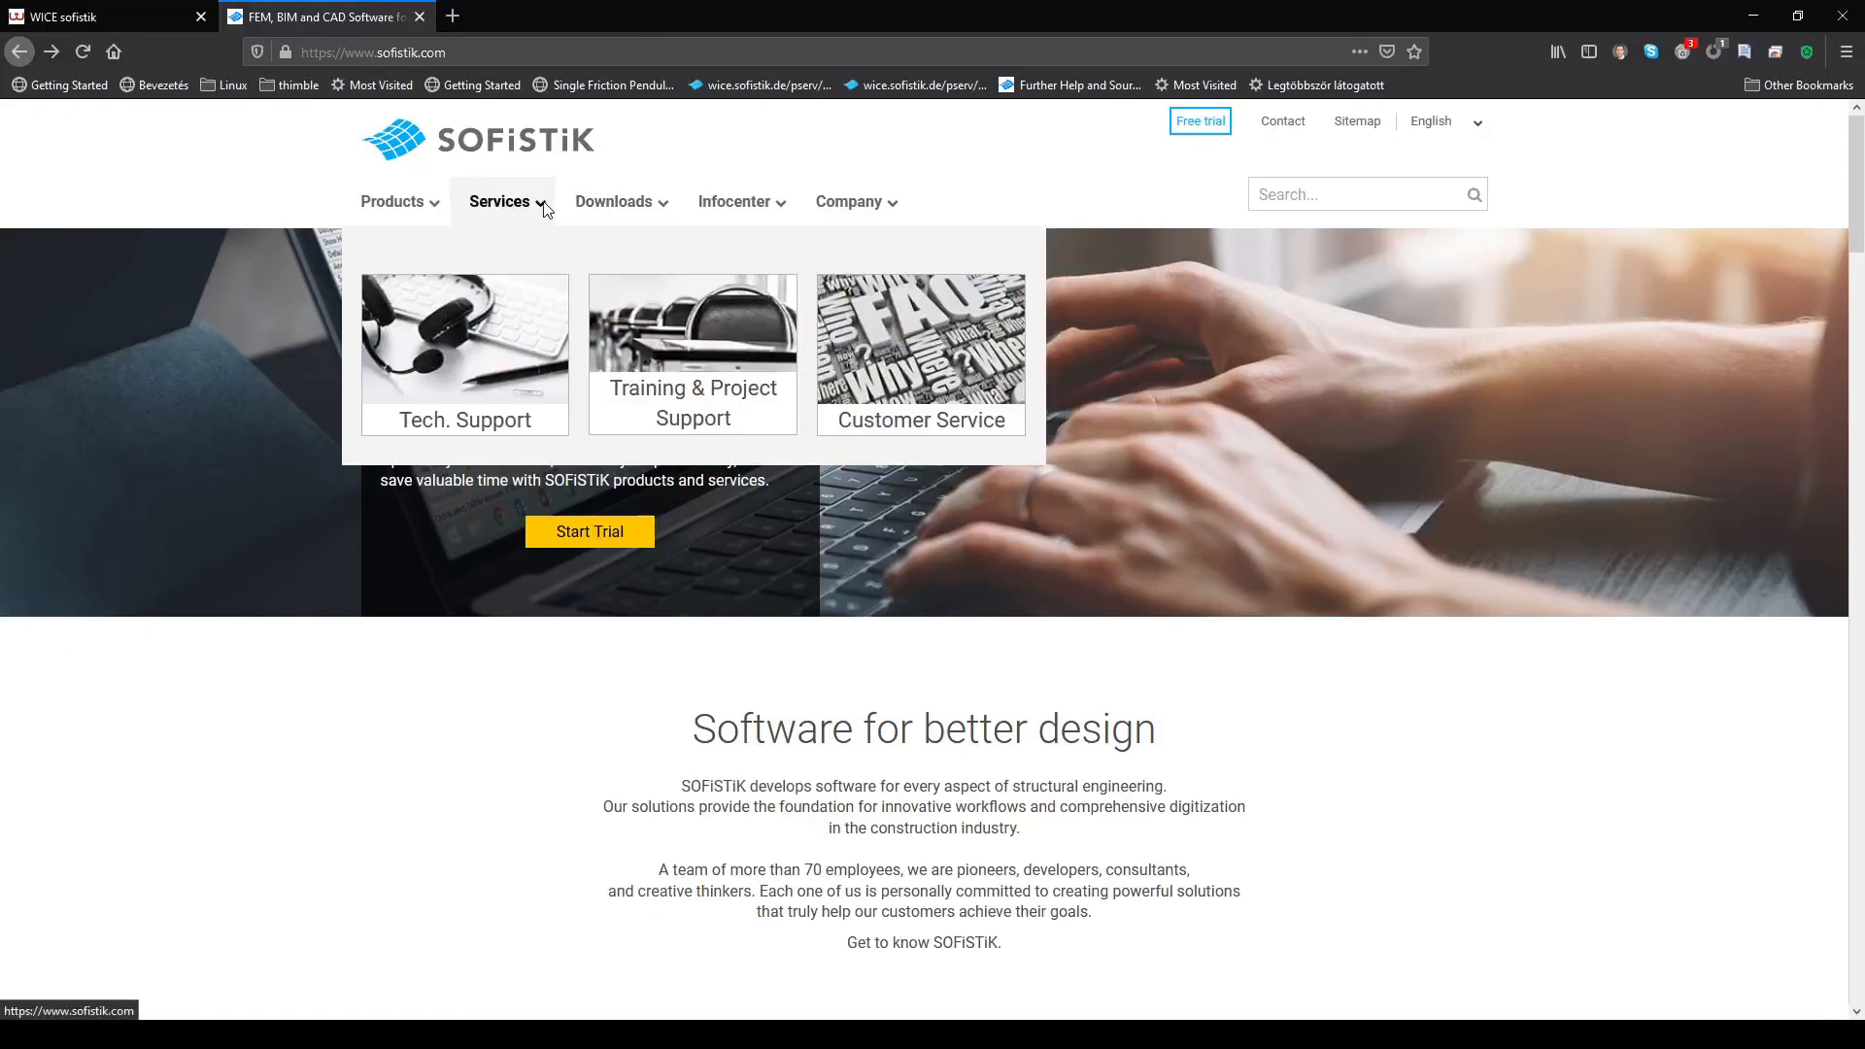
{"action": "left_click", "coordinate": [735, 361]}
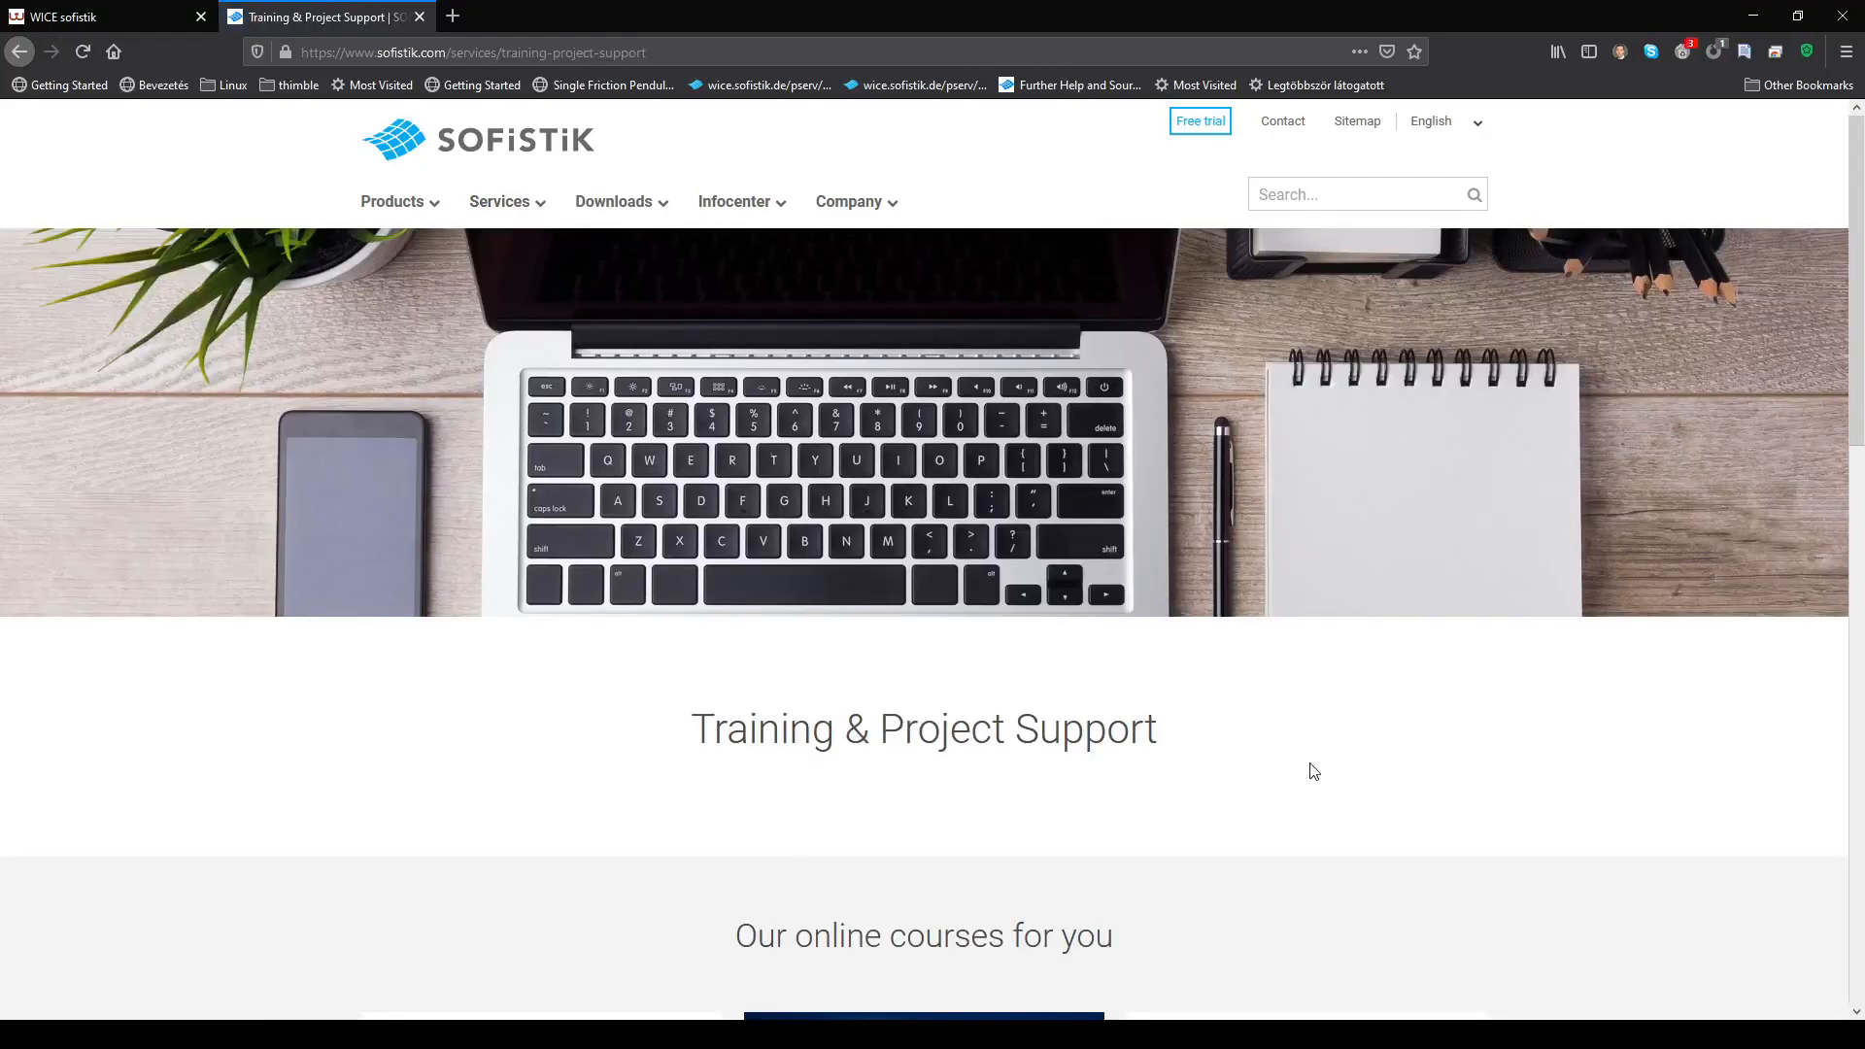
{"action": "scroll", "coordinate": [1307, 763], "scroll_direction": "down", "scroll_amount": 3}
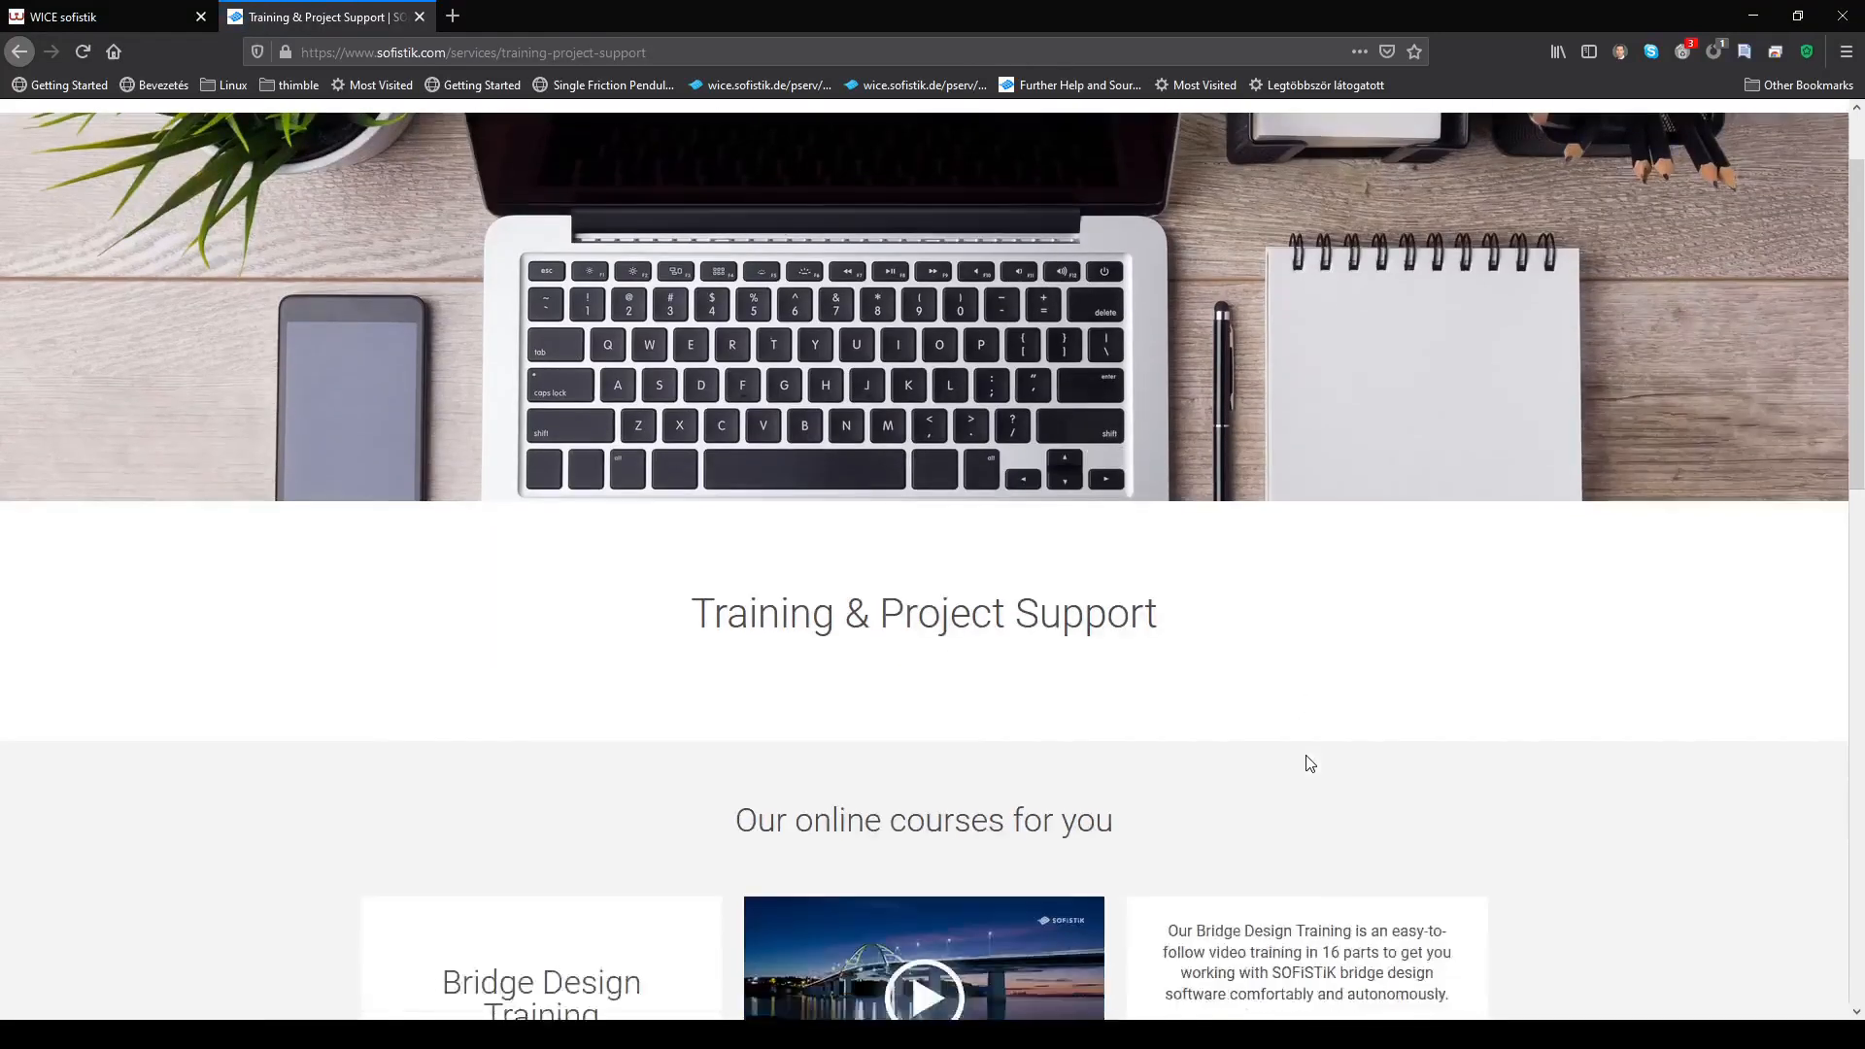
{"action": "scroll", "coordinate": [1328, 685], "scroll_direction": "down", "scroll_amount": 1}
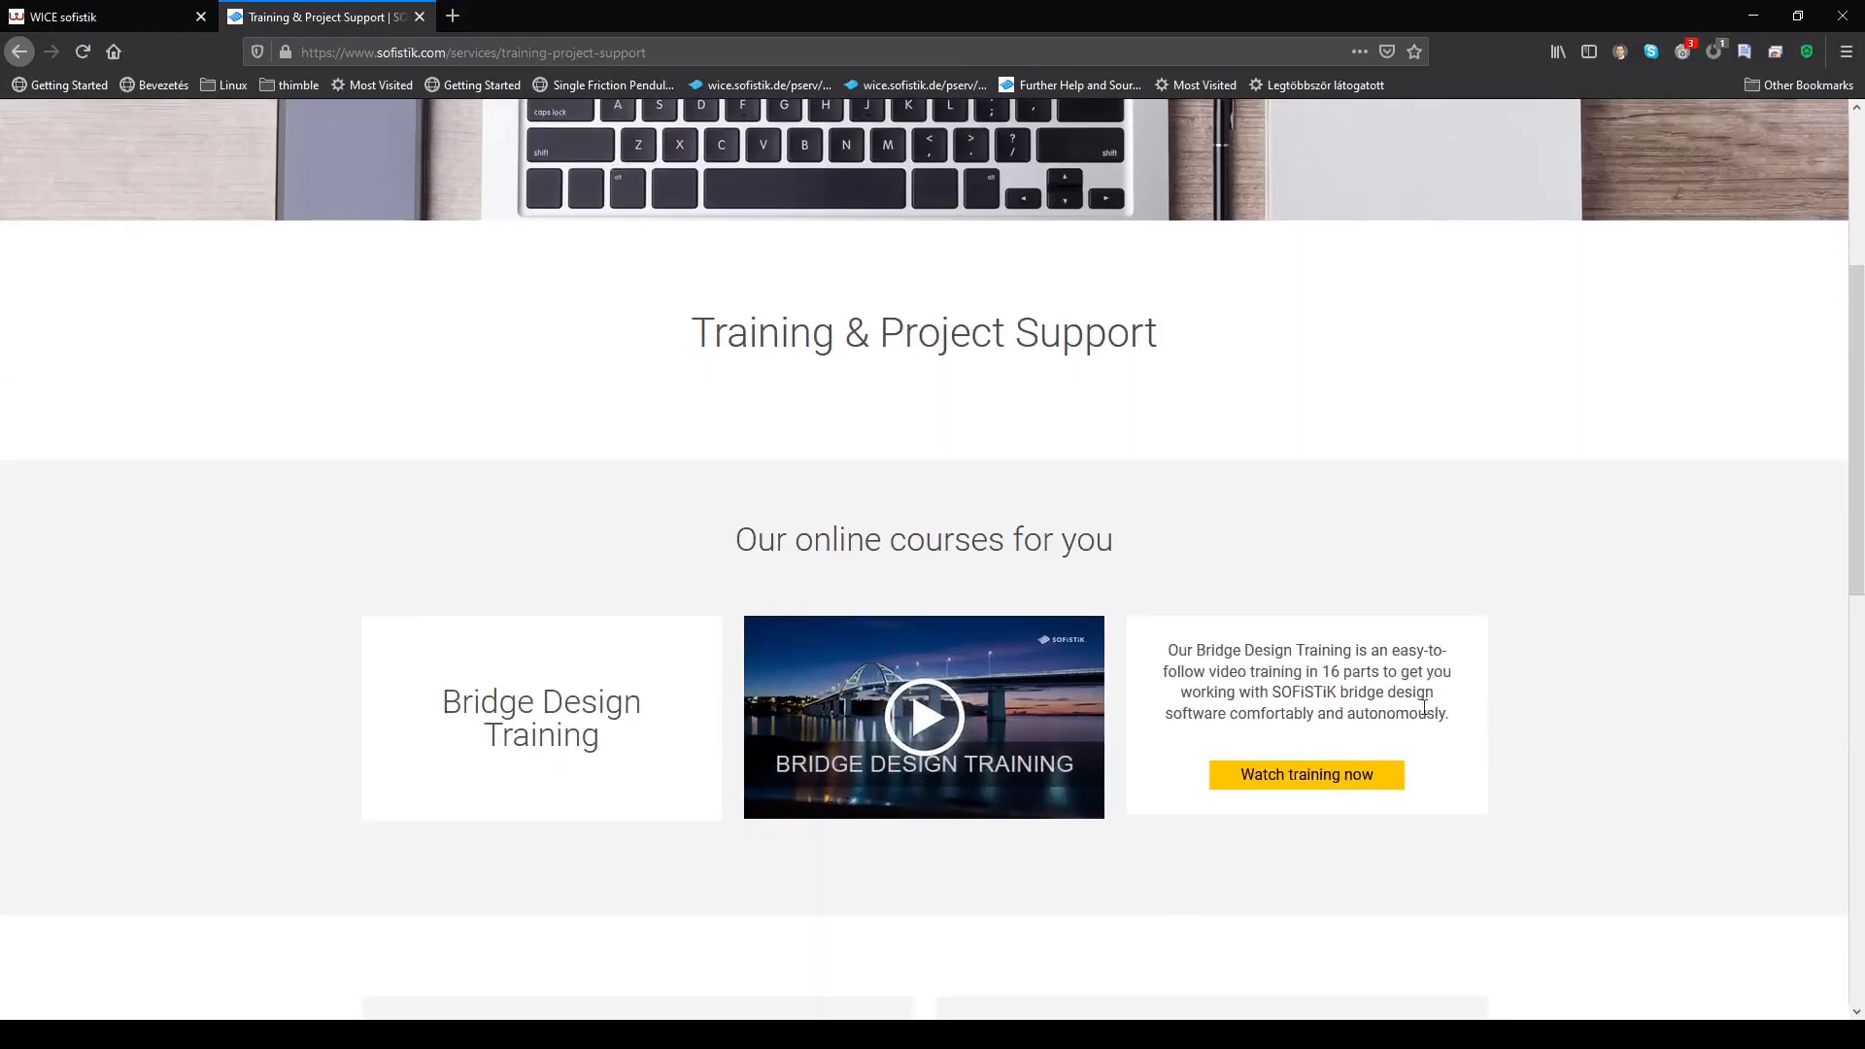
{"action": "left_click", "coordinate": [1347, 789]}
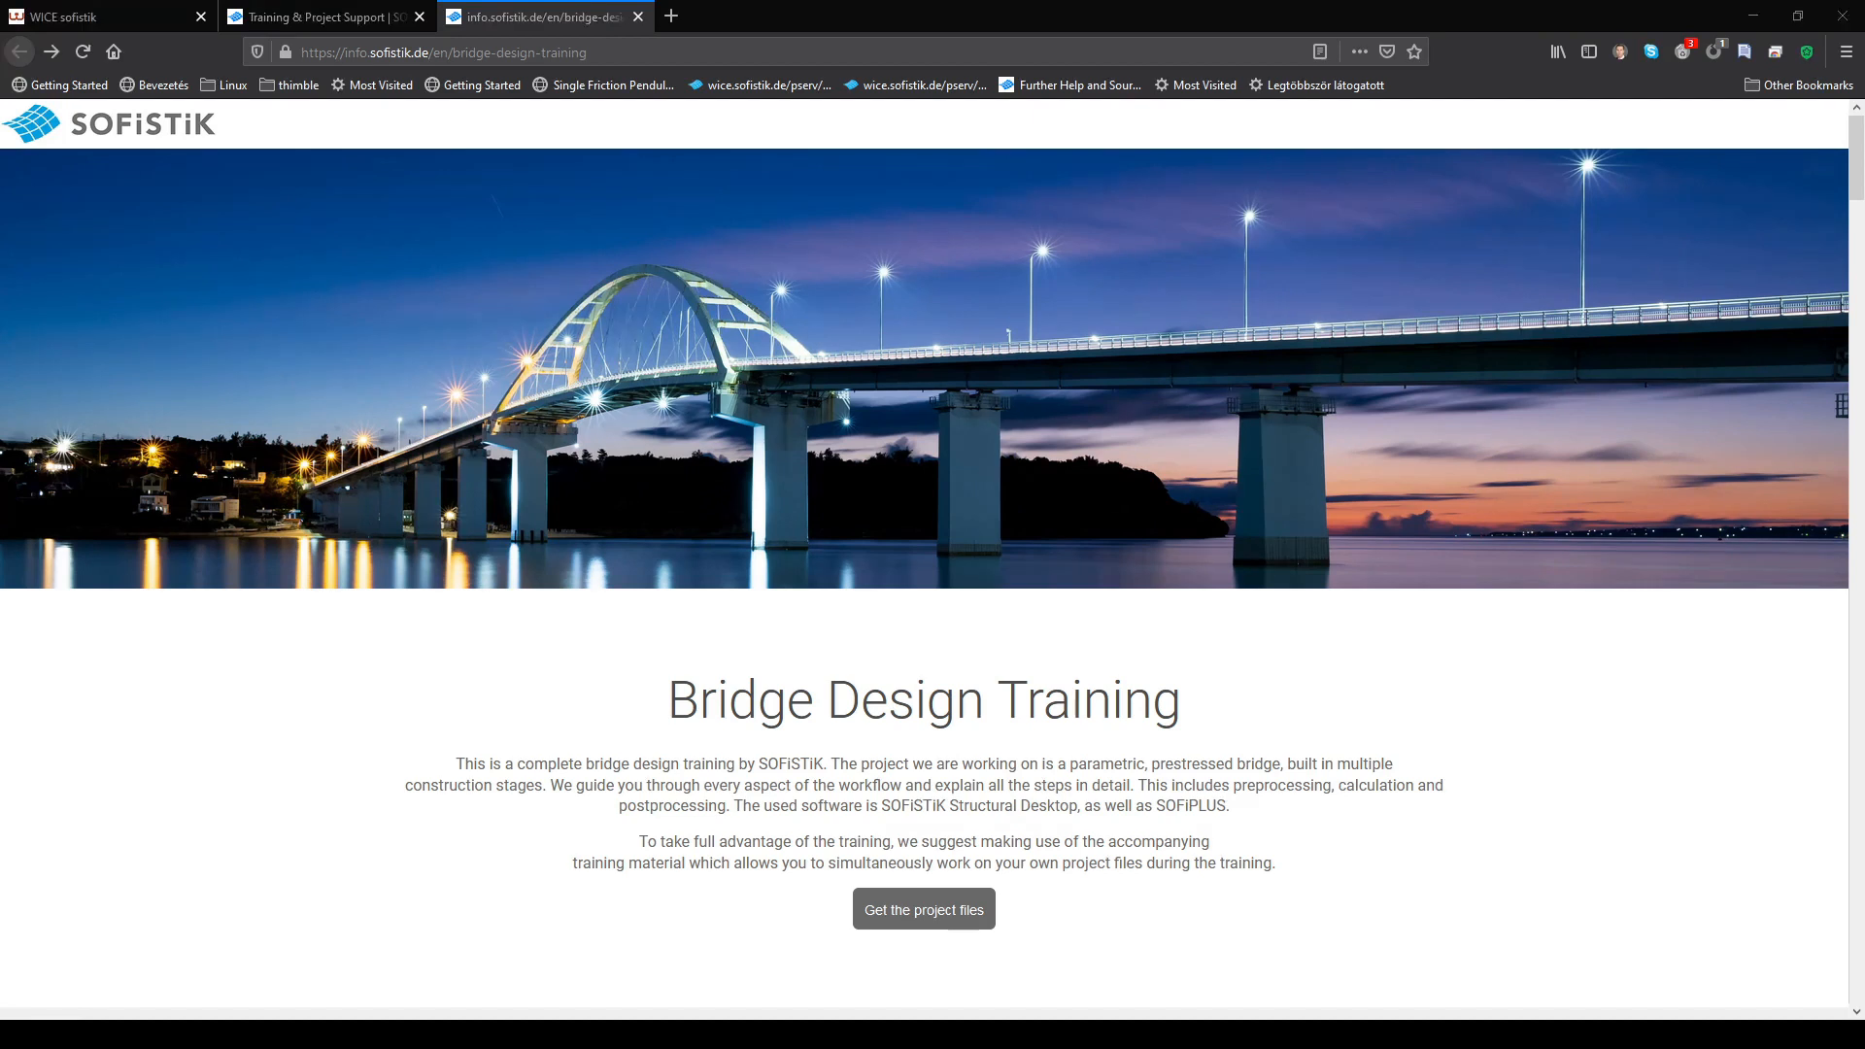
{"action": "left_click", "coordinate": [954, 925]}
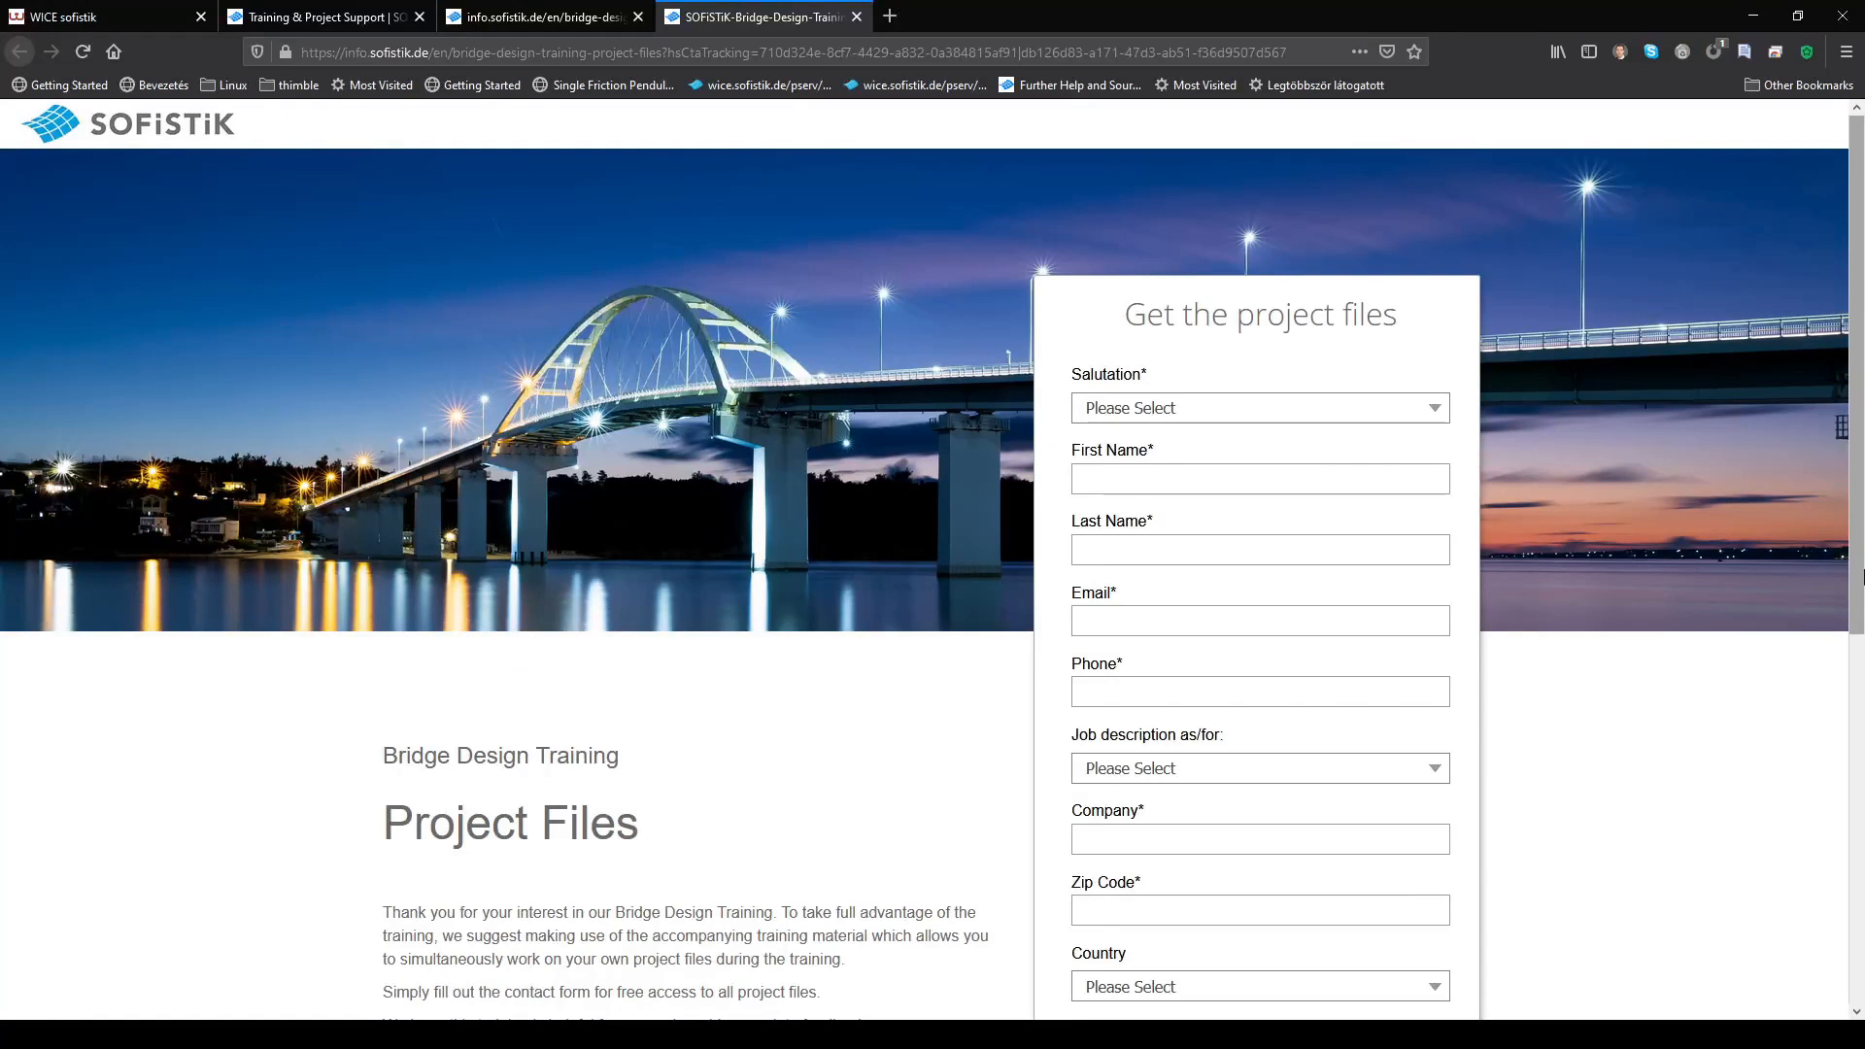
{"action": "left_click_drag", "start_coordinate": [1857, 566], "coordinate": [1846, 840]}
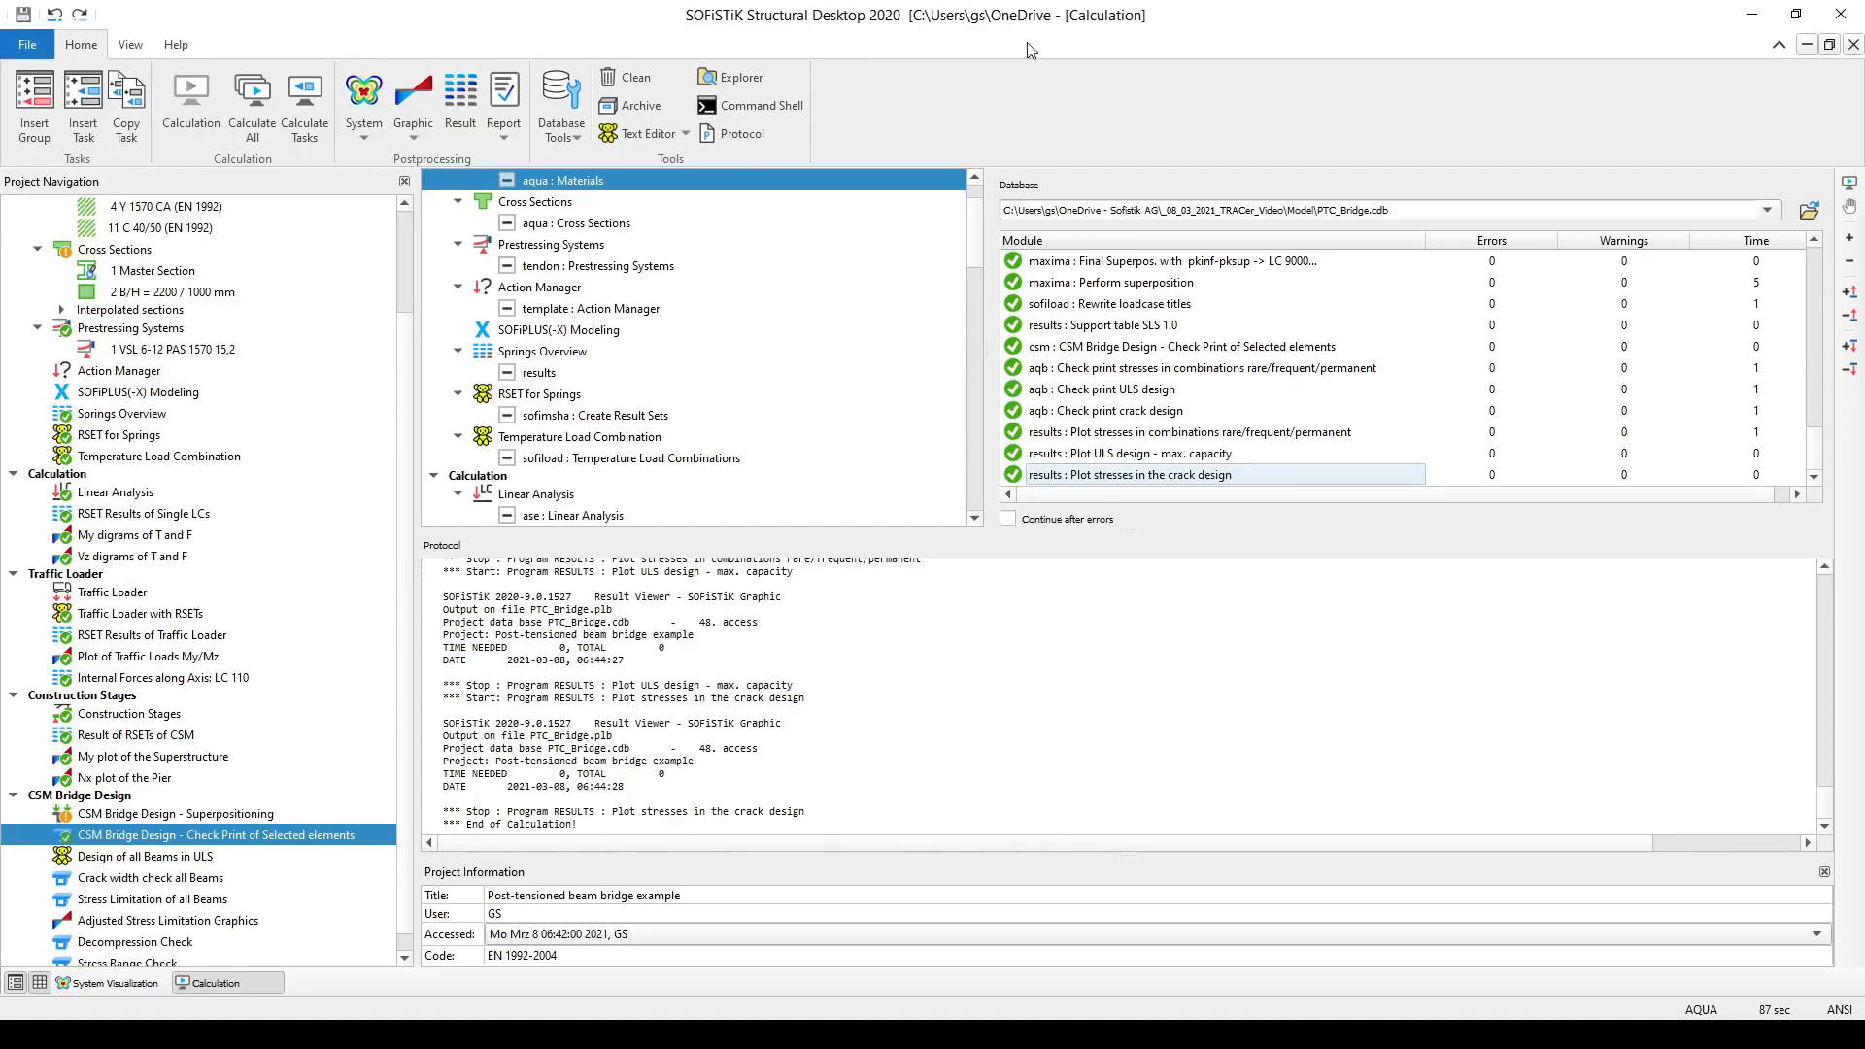
Switch to SOFiSTiK Structural Desktop and open the report of the task CSM Bridge Design - Check Print of Selected elements
{"action": "left_click", "coordinate": [201, 399]}
{"action": "left_click", "coordinate": [200, 406]}
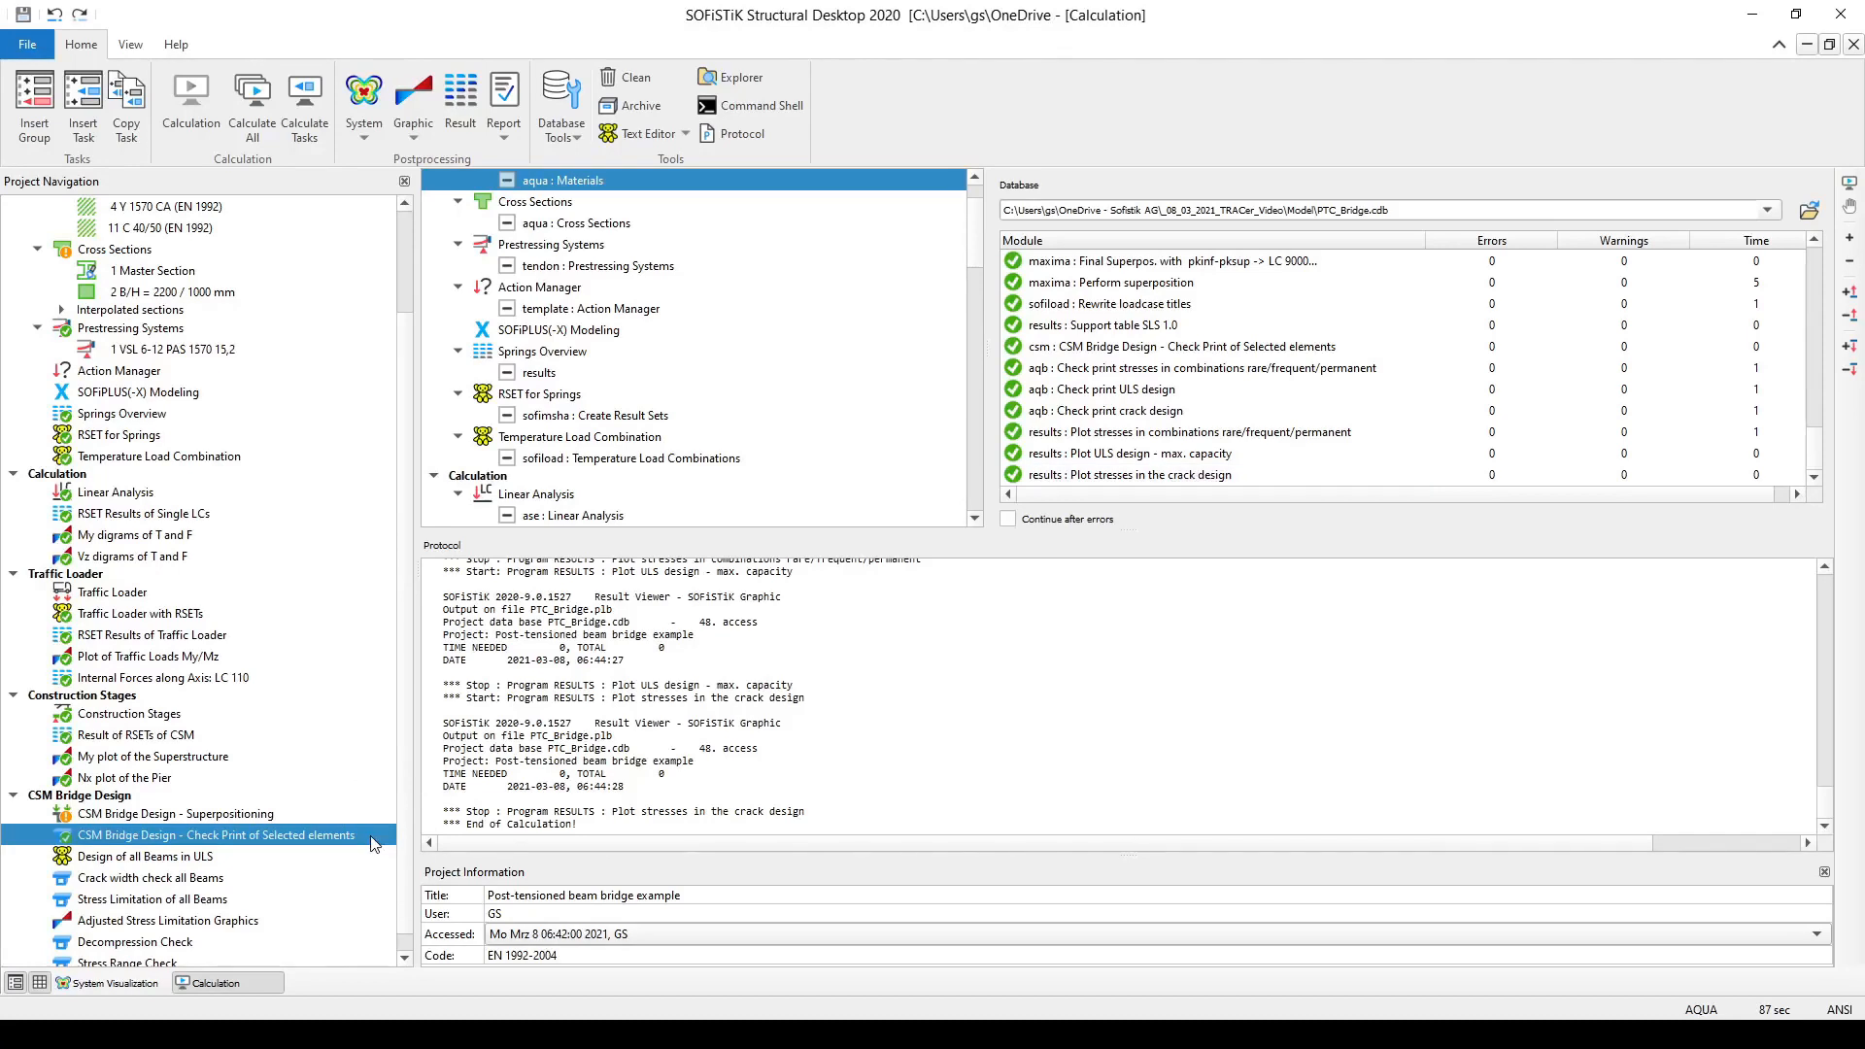
{"action": "right_click", "coordinate": [371, 839]}
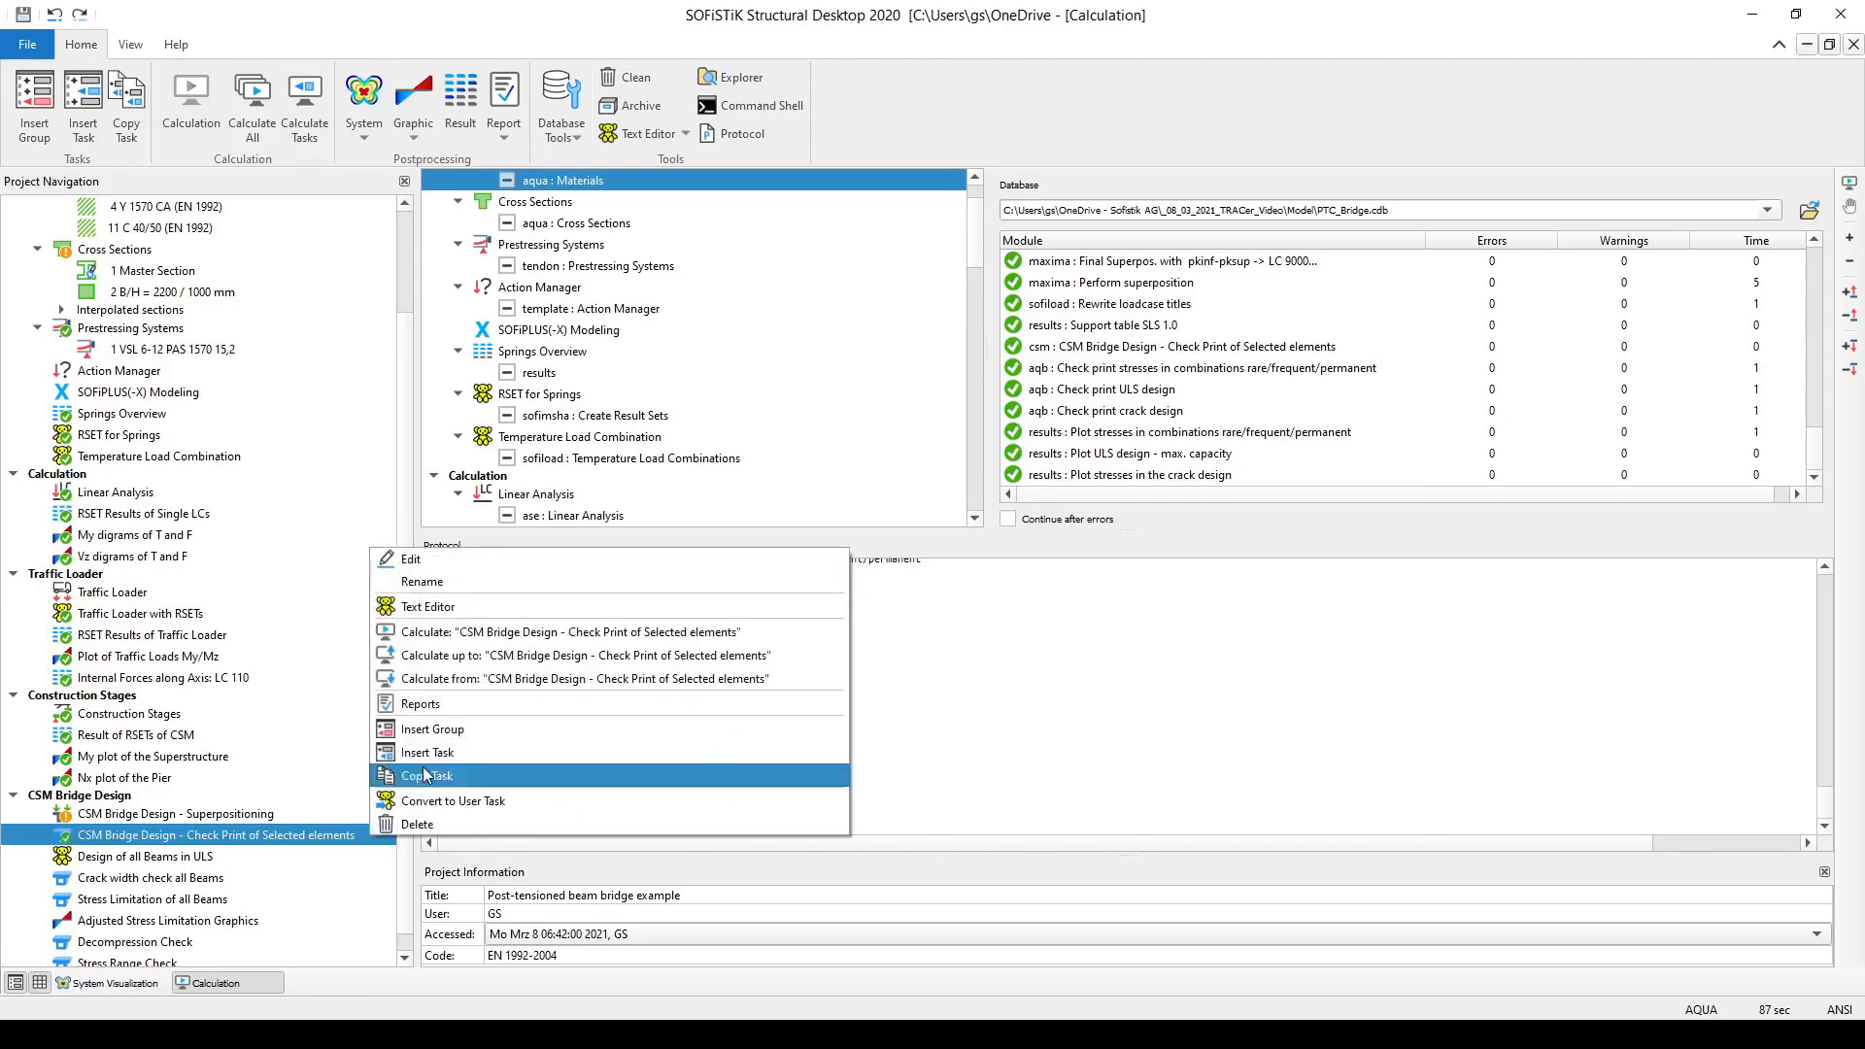
{"action": "left_click", "coordinate": [482, 701]}
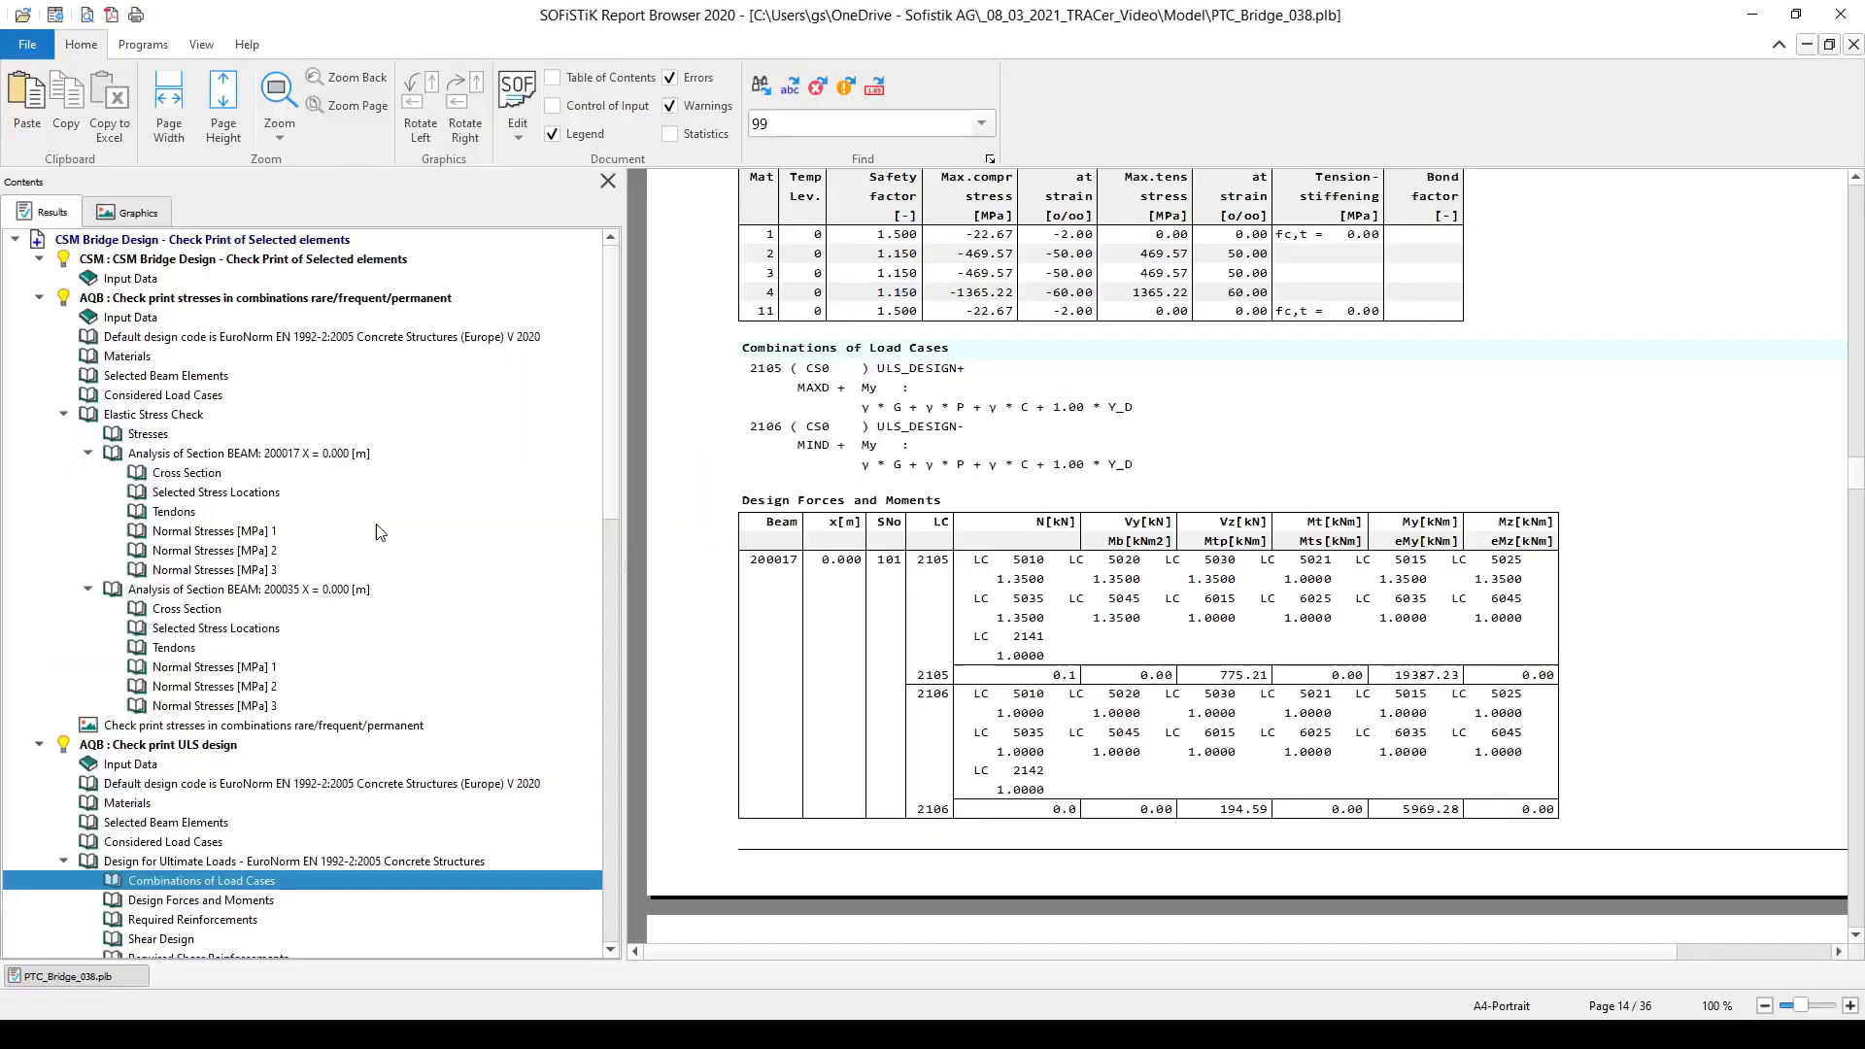
Collapse the report's whole contents tree and expand only its first level to list the main chapters
{"action": "right_click", "coordinate": [39, 243]}
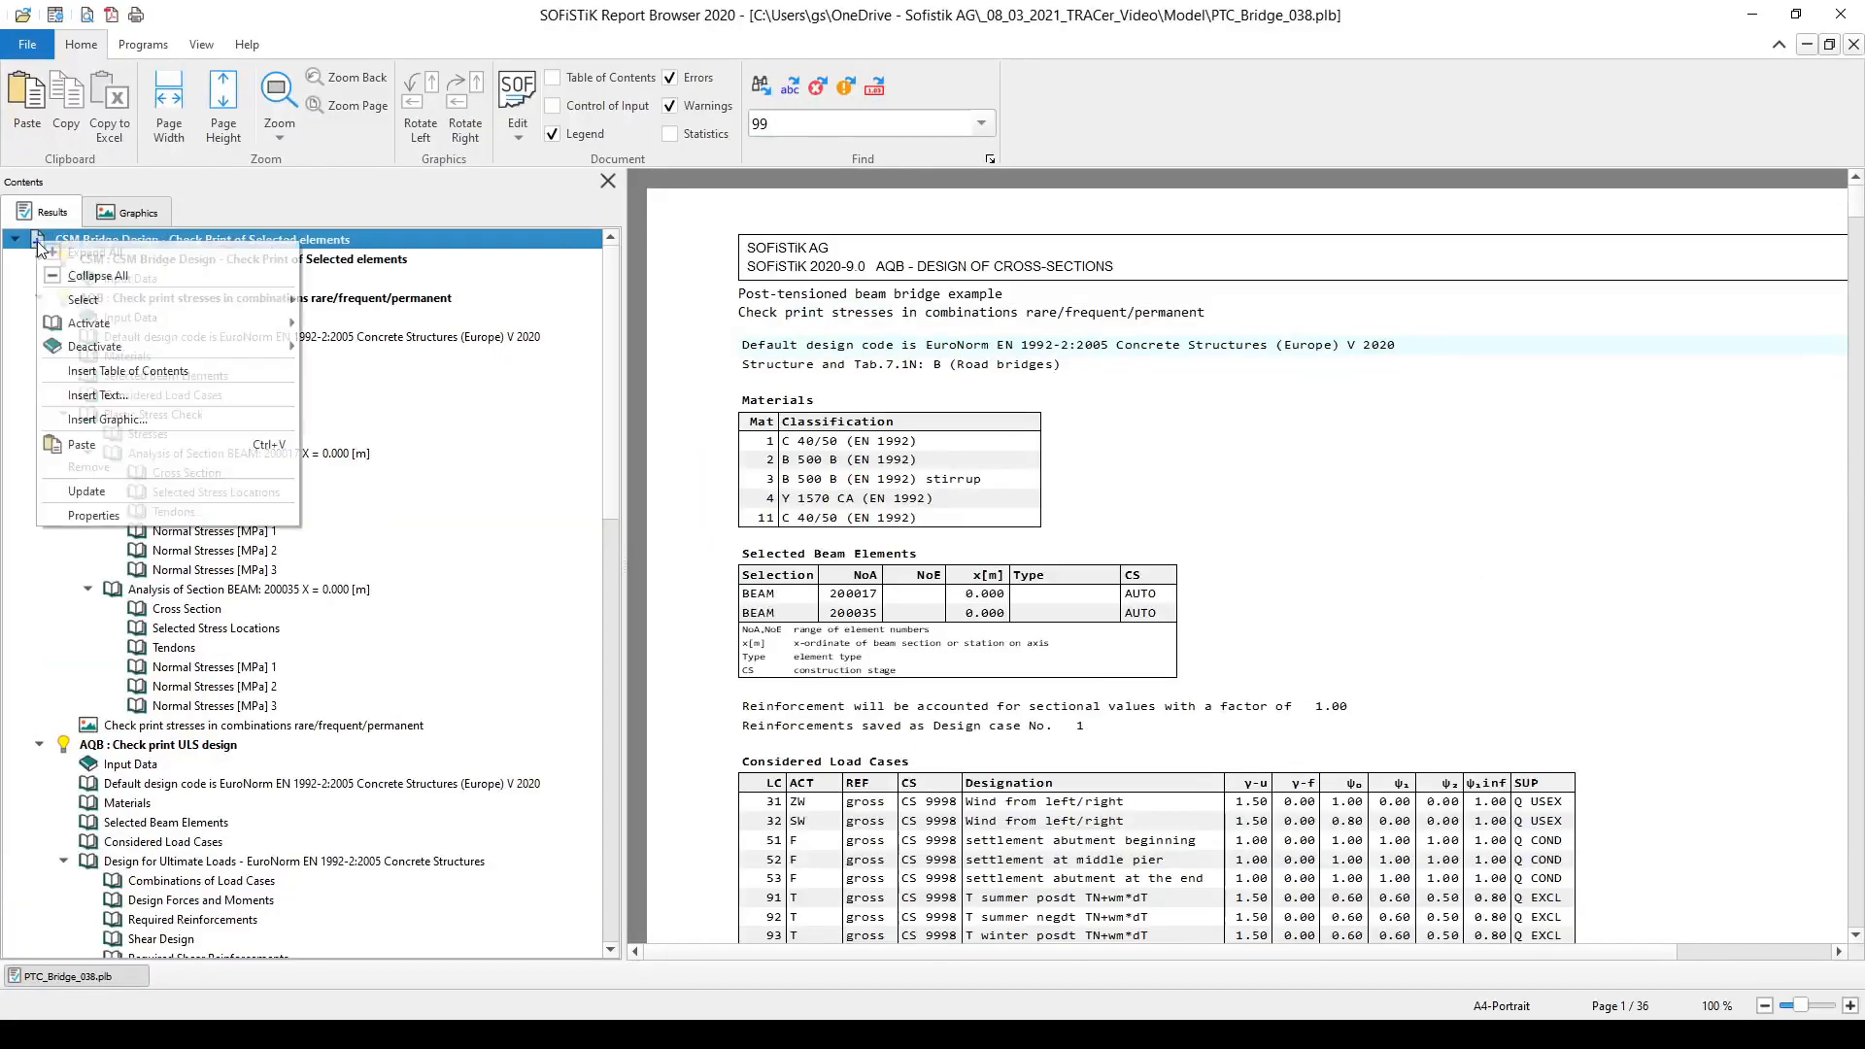
{"action": "left_click", "coordinate": [60, 275]}
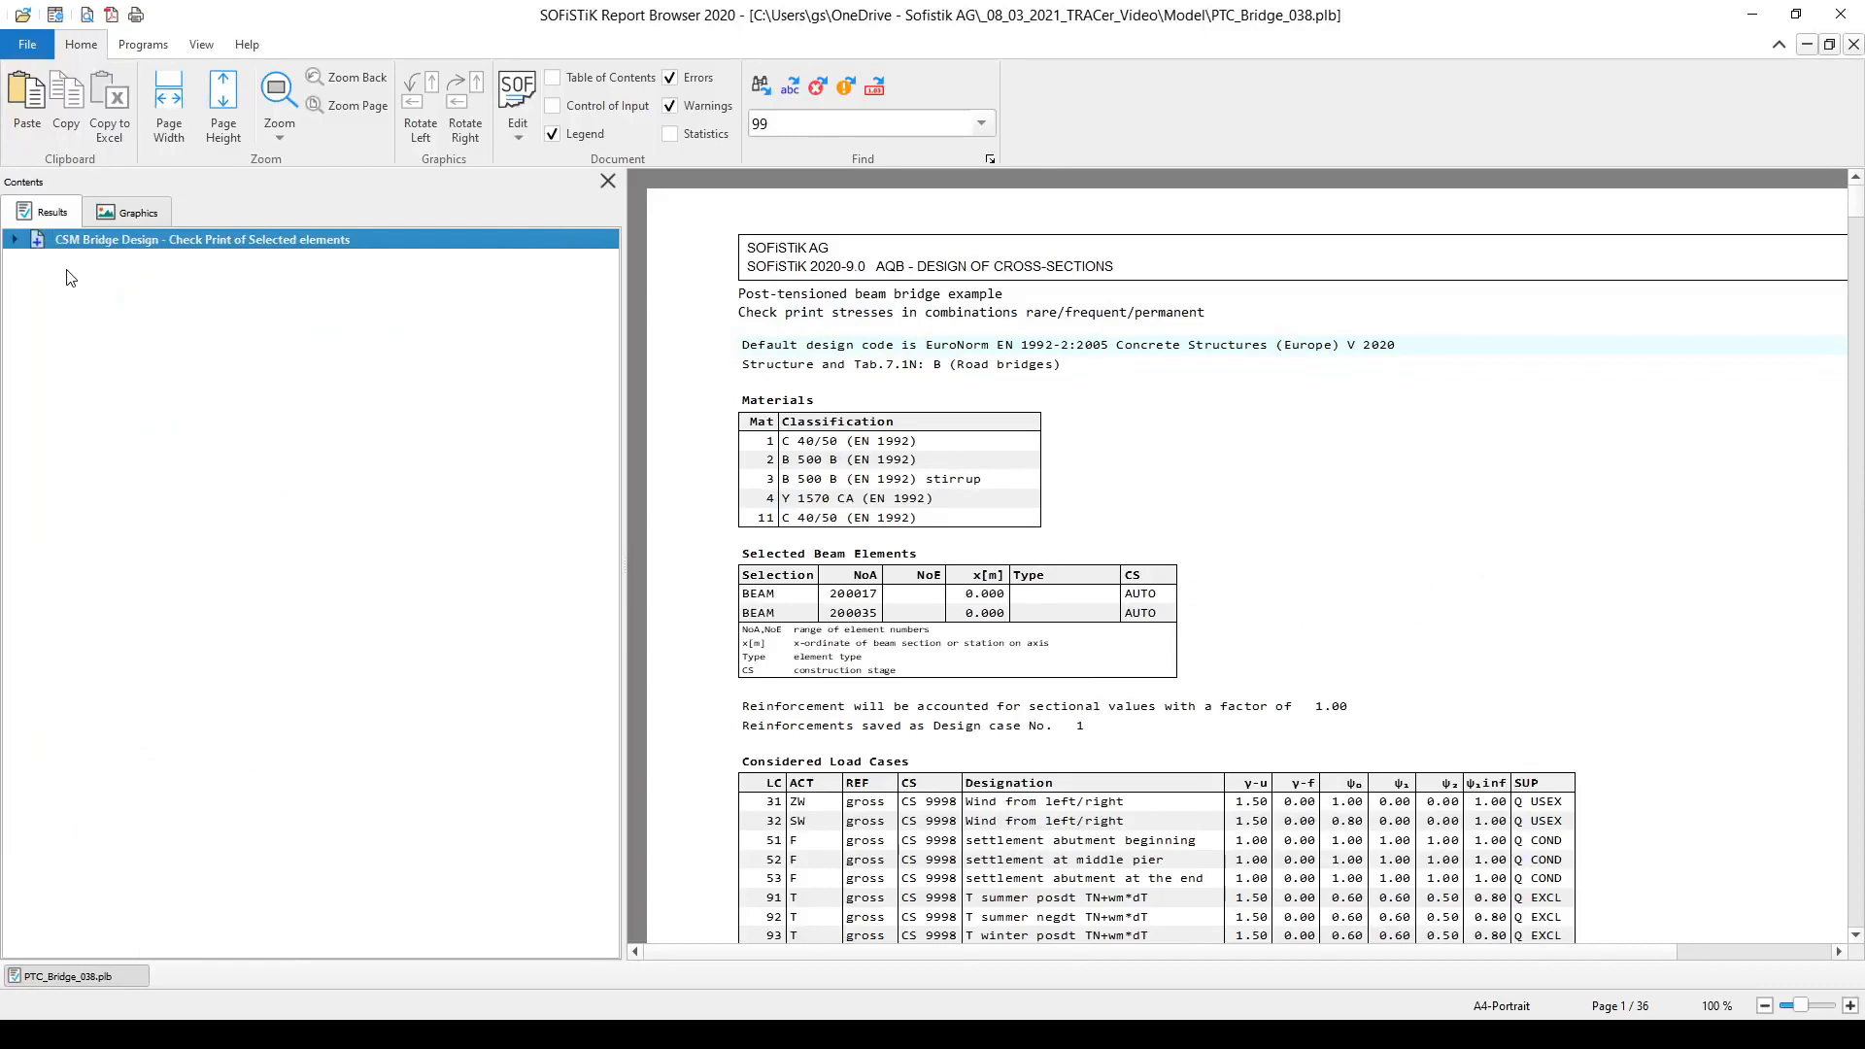
{"action": "left_click", "coordinate": [14, 241]}
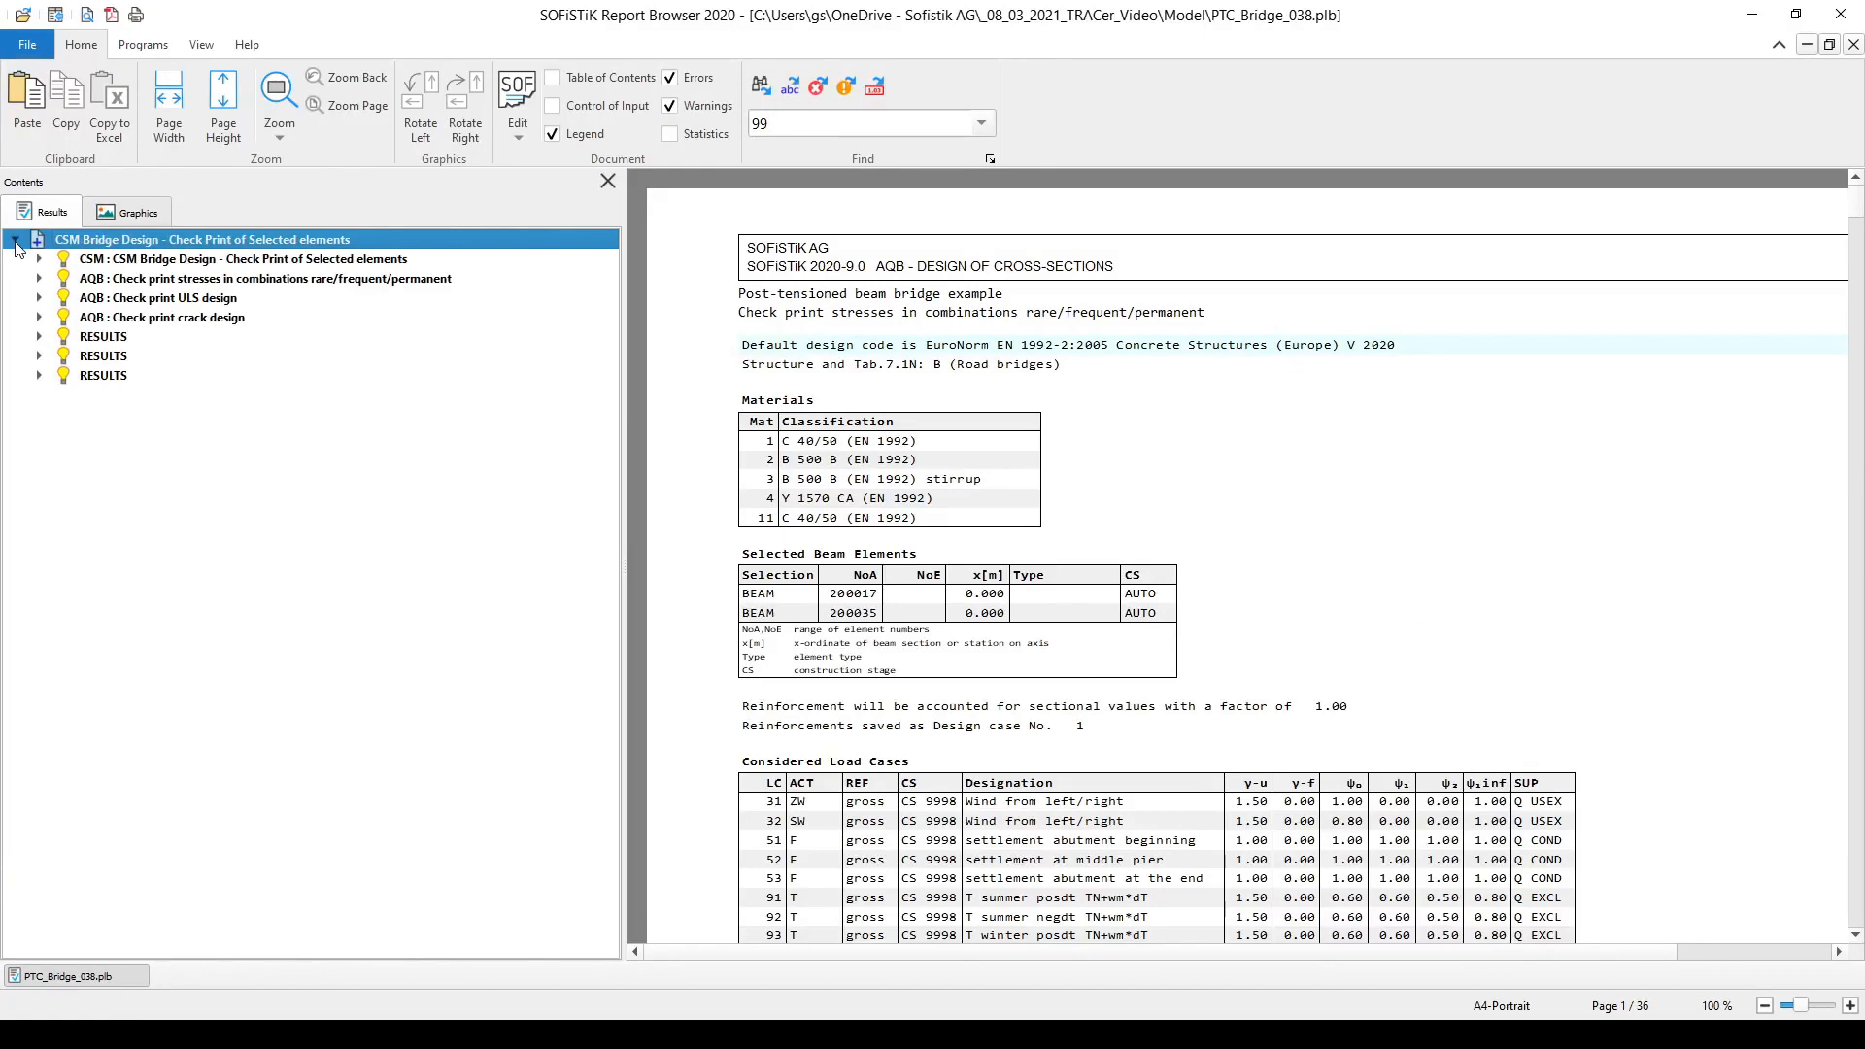
Examine the load case combinations and the design forces and moments, including LC 2141, in the Check print ULS design chapter
{"action": "left_click", "coordinate": [40, 303]}
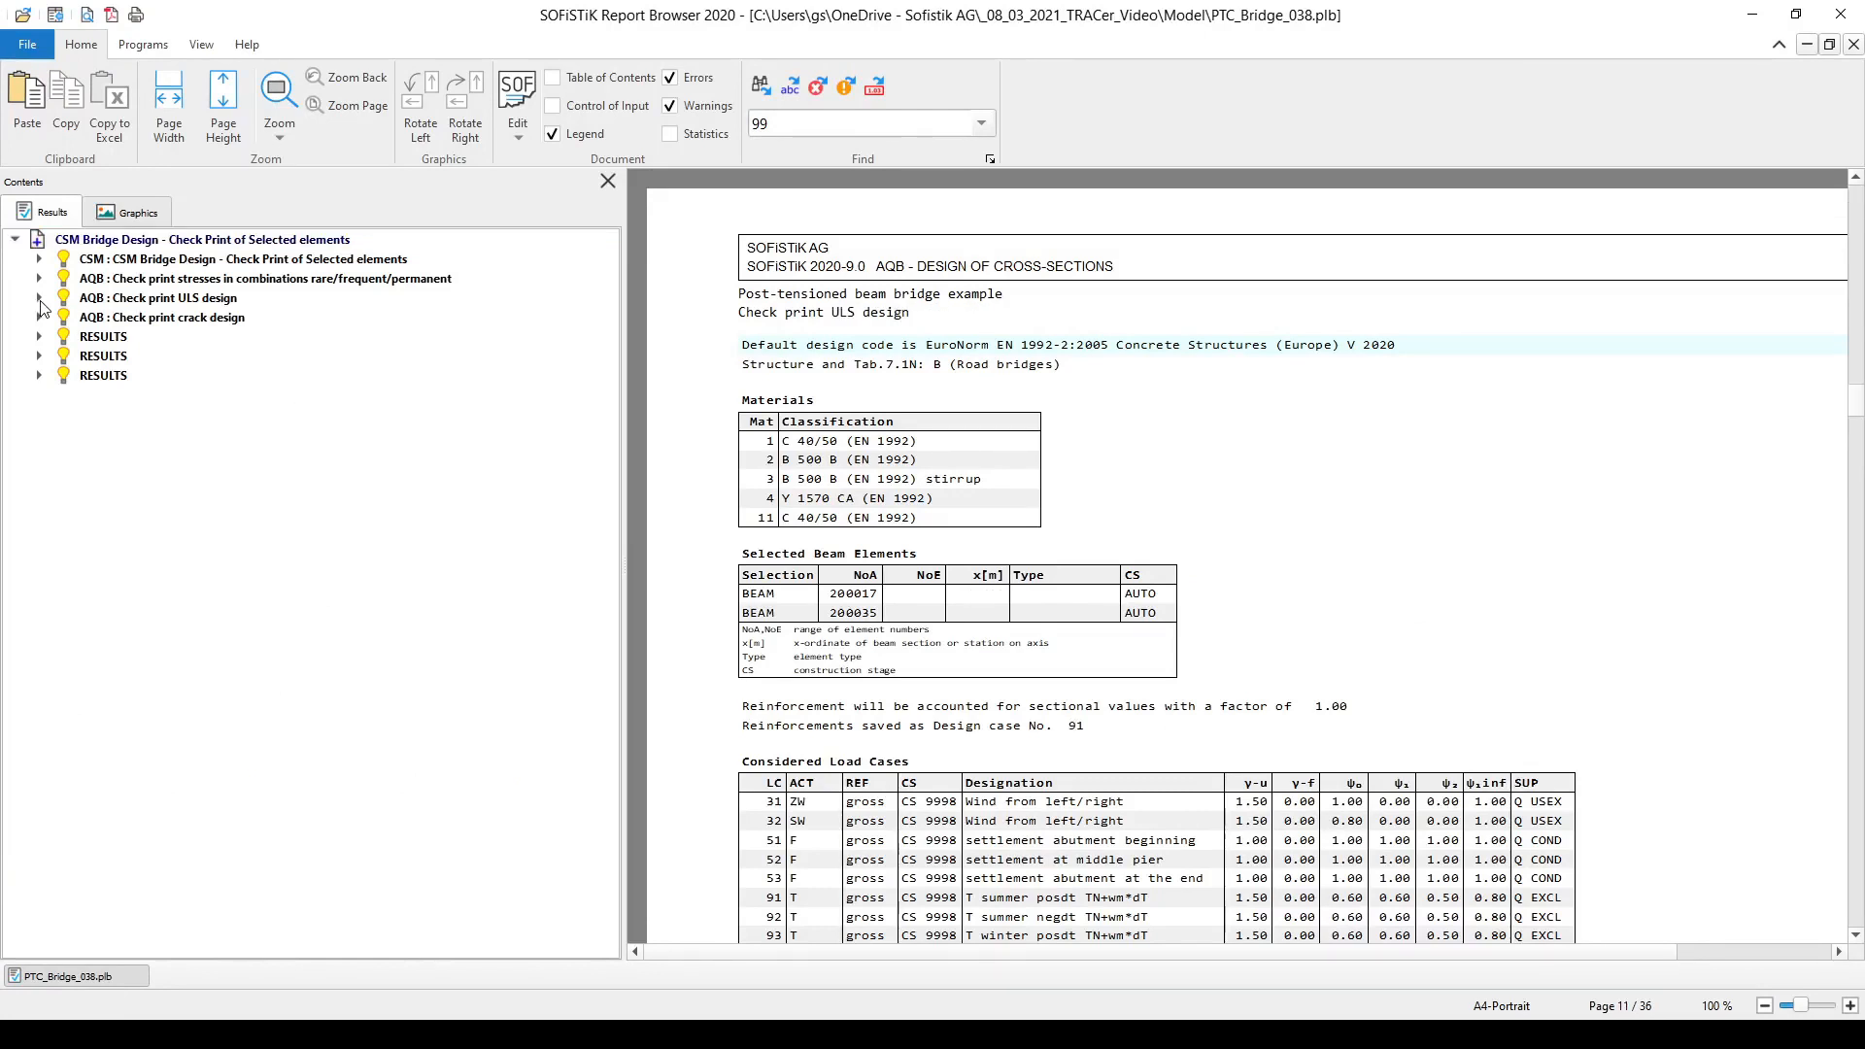
{"action": "left_click", "coordinate": [39, 300]}
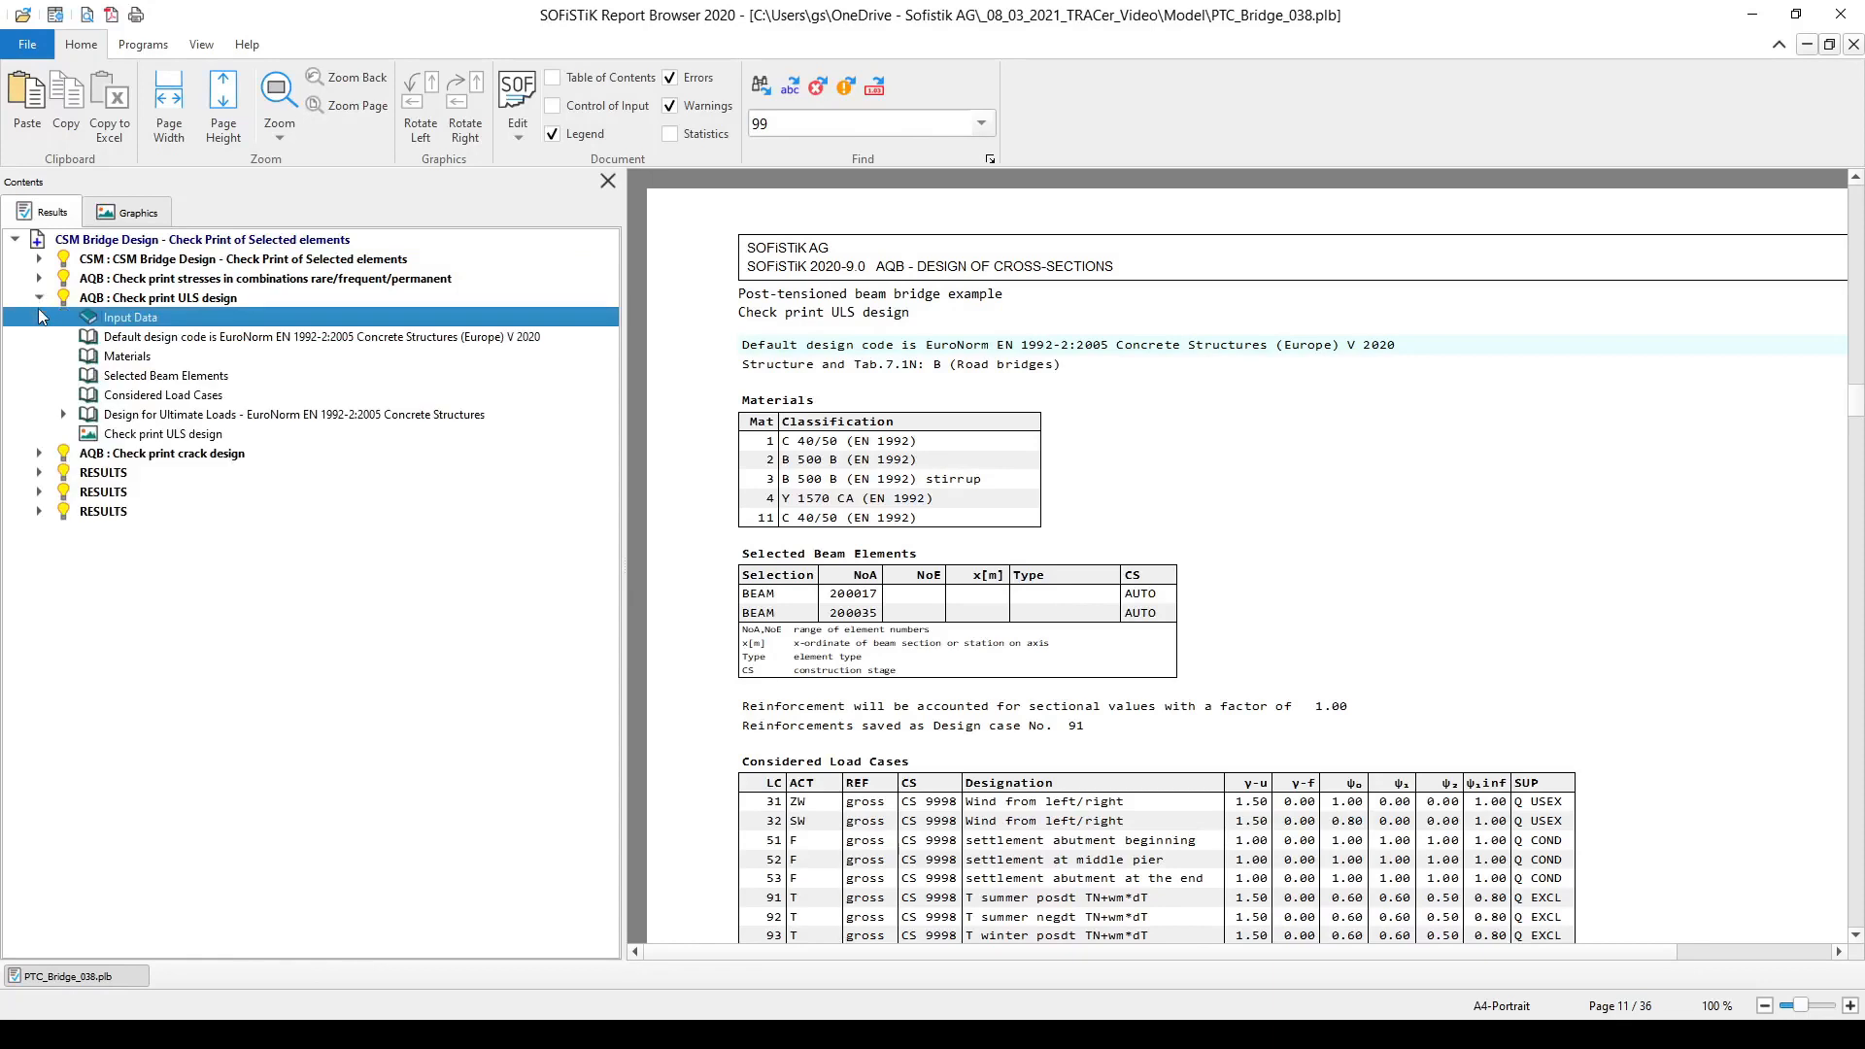
{"action": "left_click", "coordinate": [64, 416]}
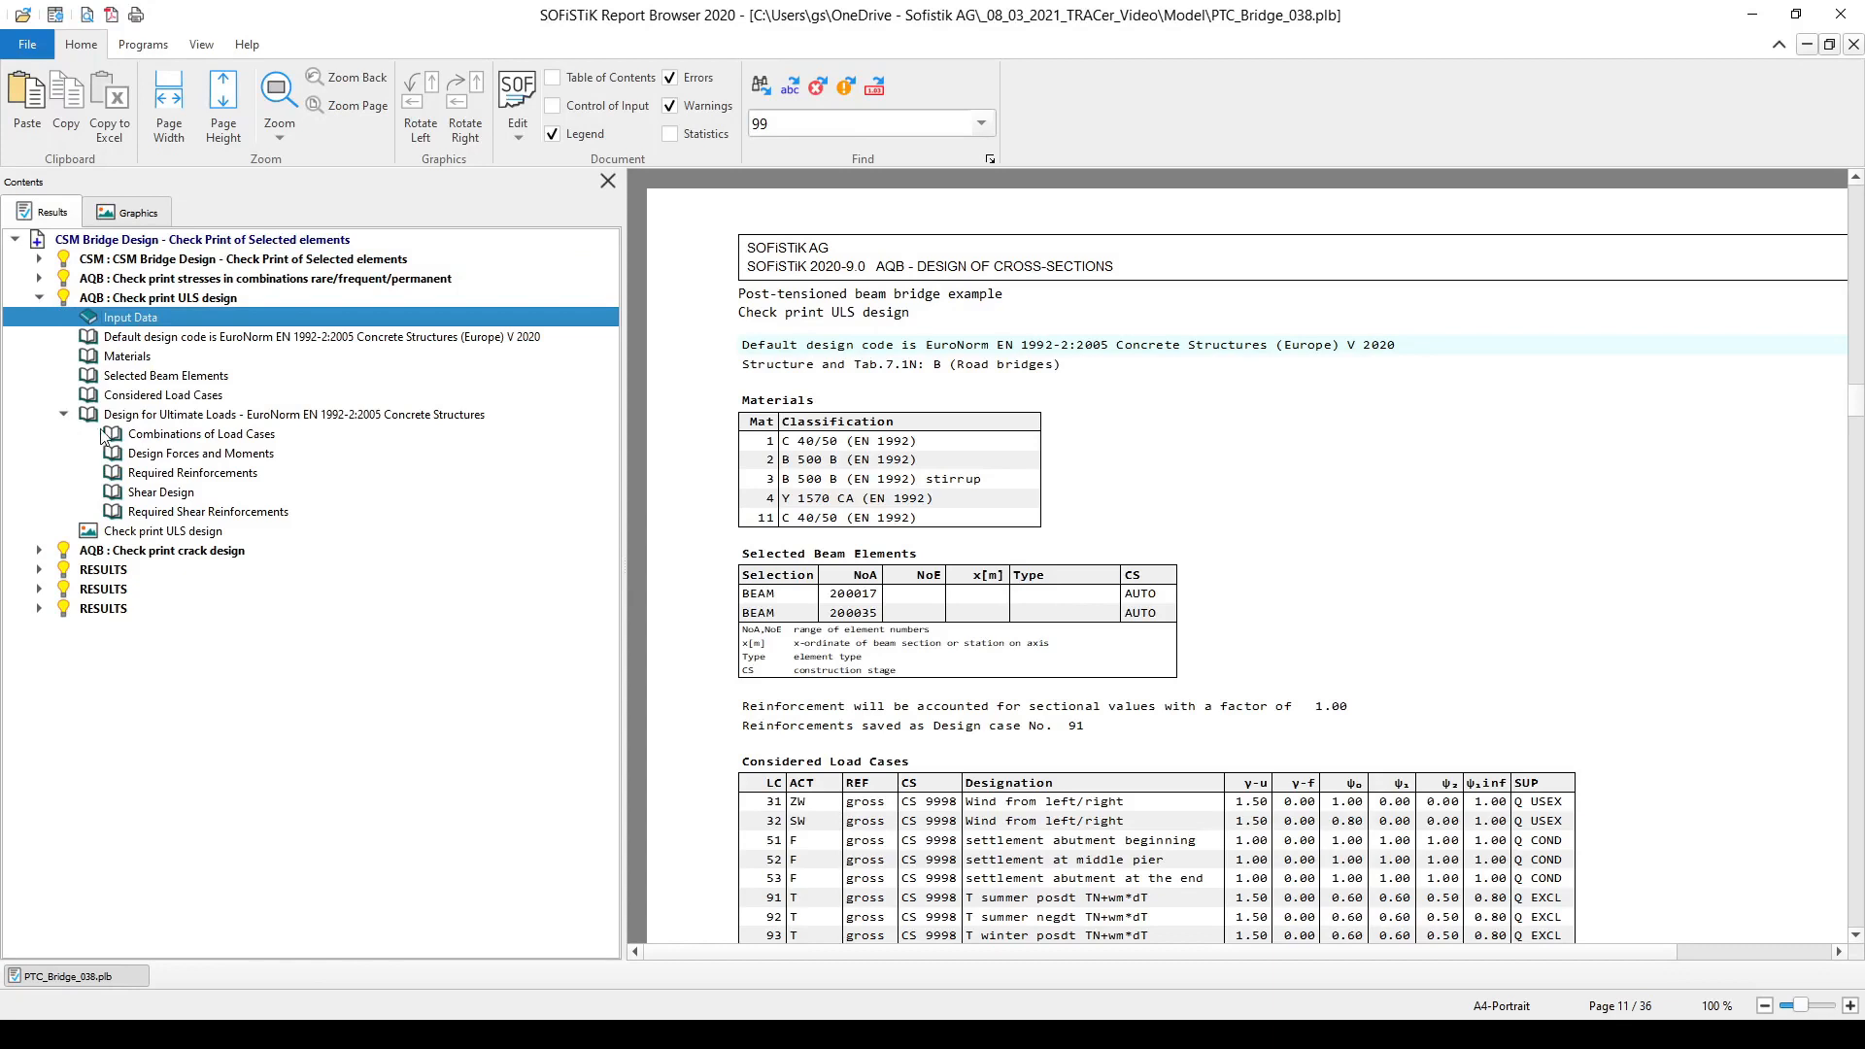
{"action": "left_click", "coordinate": [251, 444]}
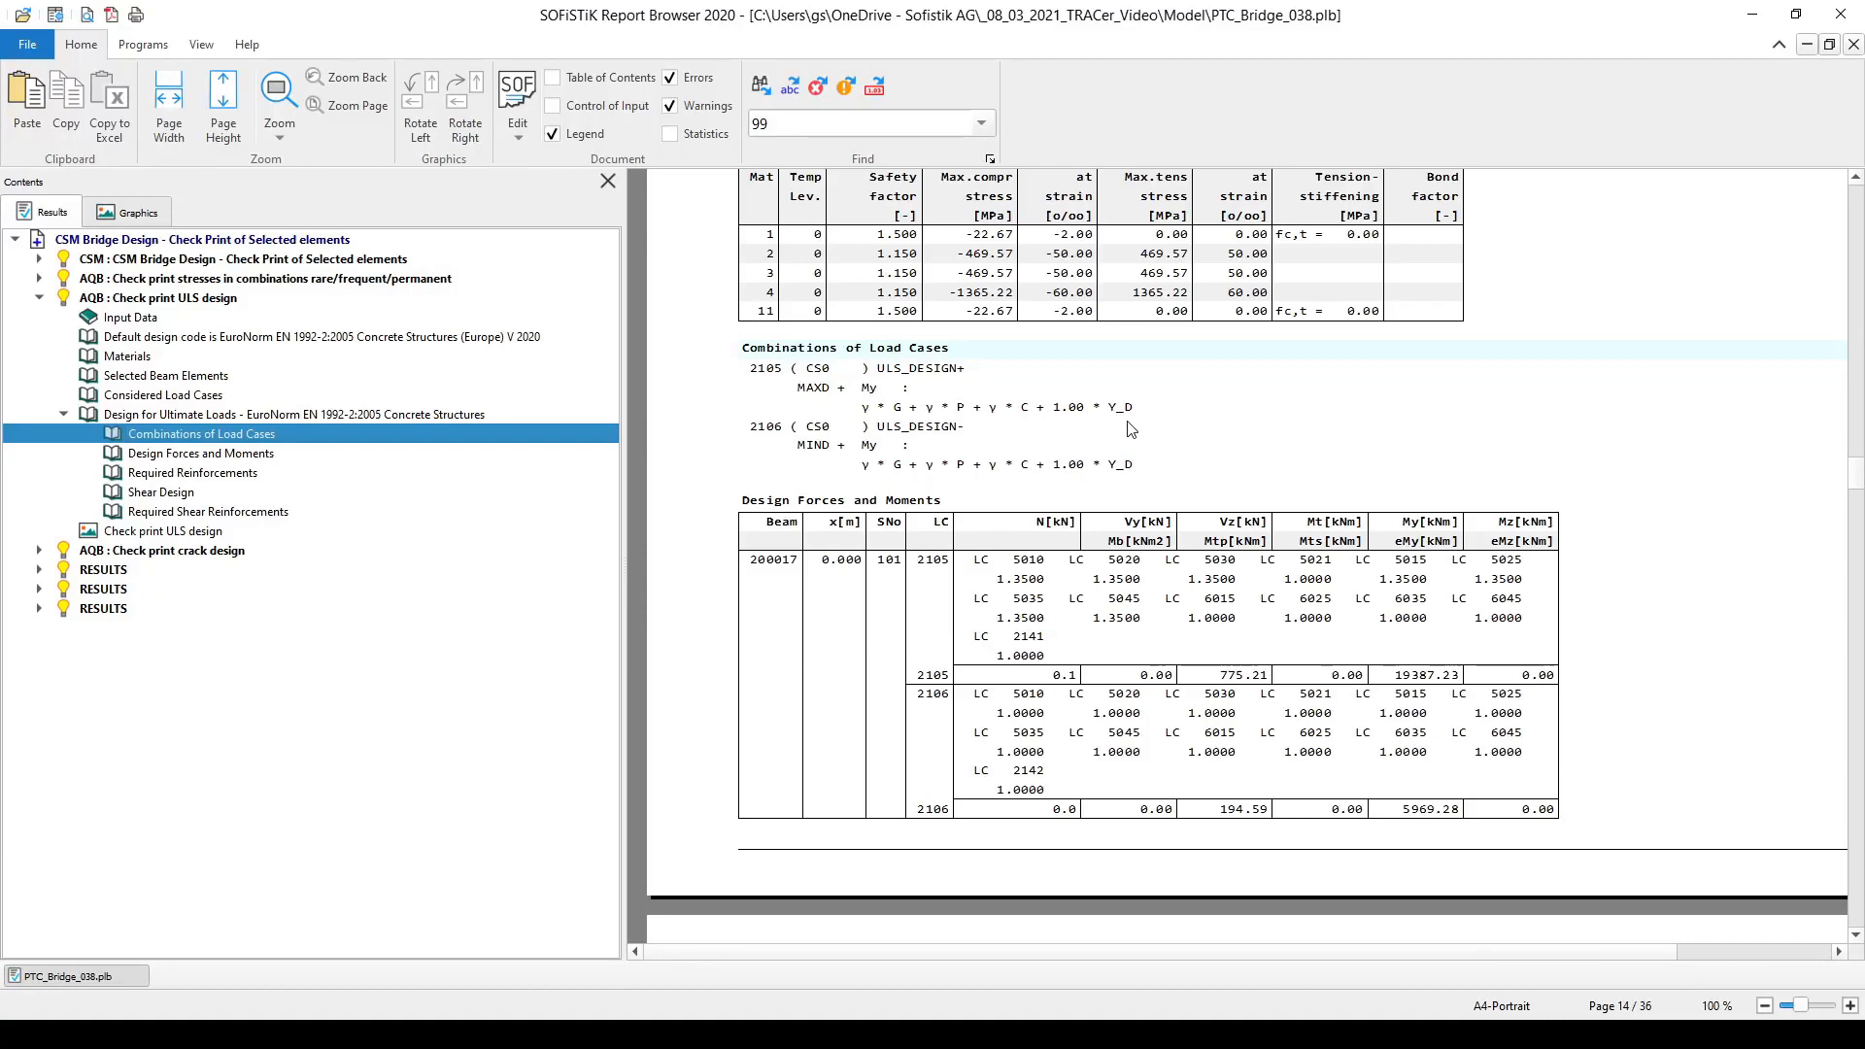
{"action": "left_click", "coordinate": [859, 505]}
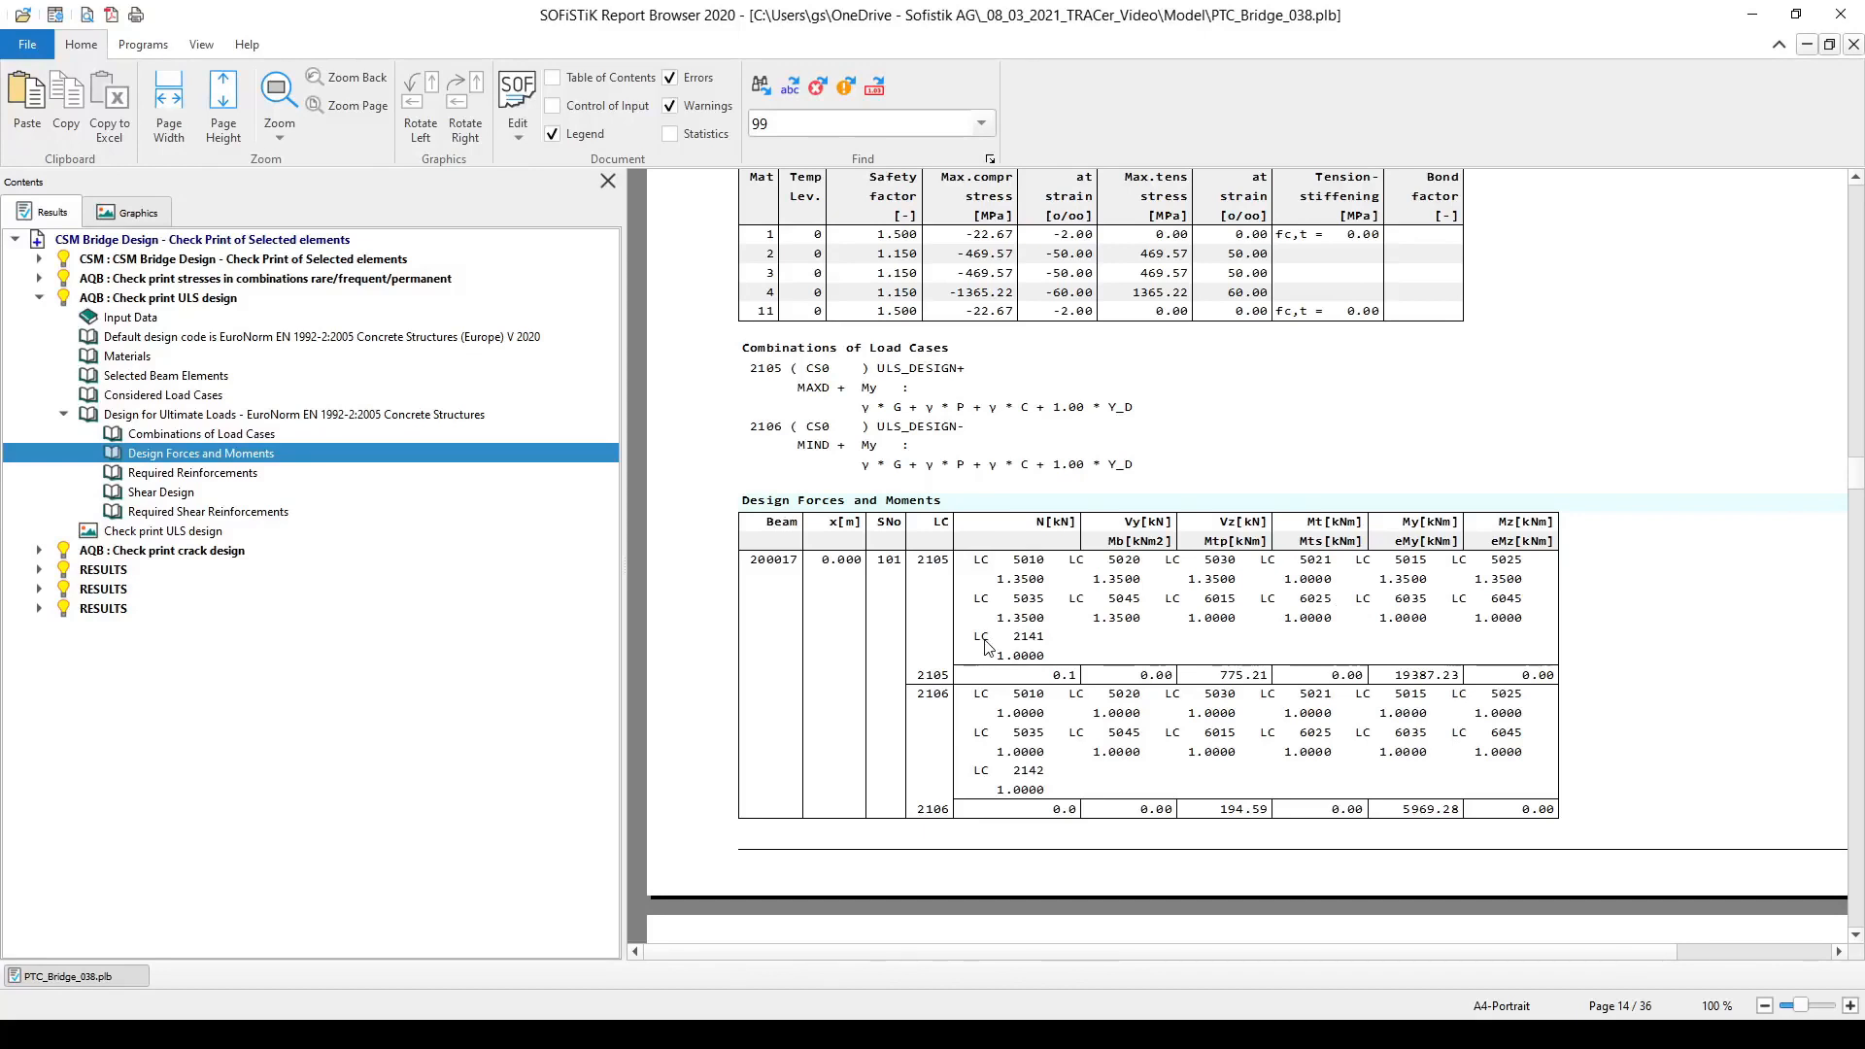
{"action": "left_click_drag", "start_coordinate": [974, 635], "coordinate": [1055, 638]}
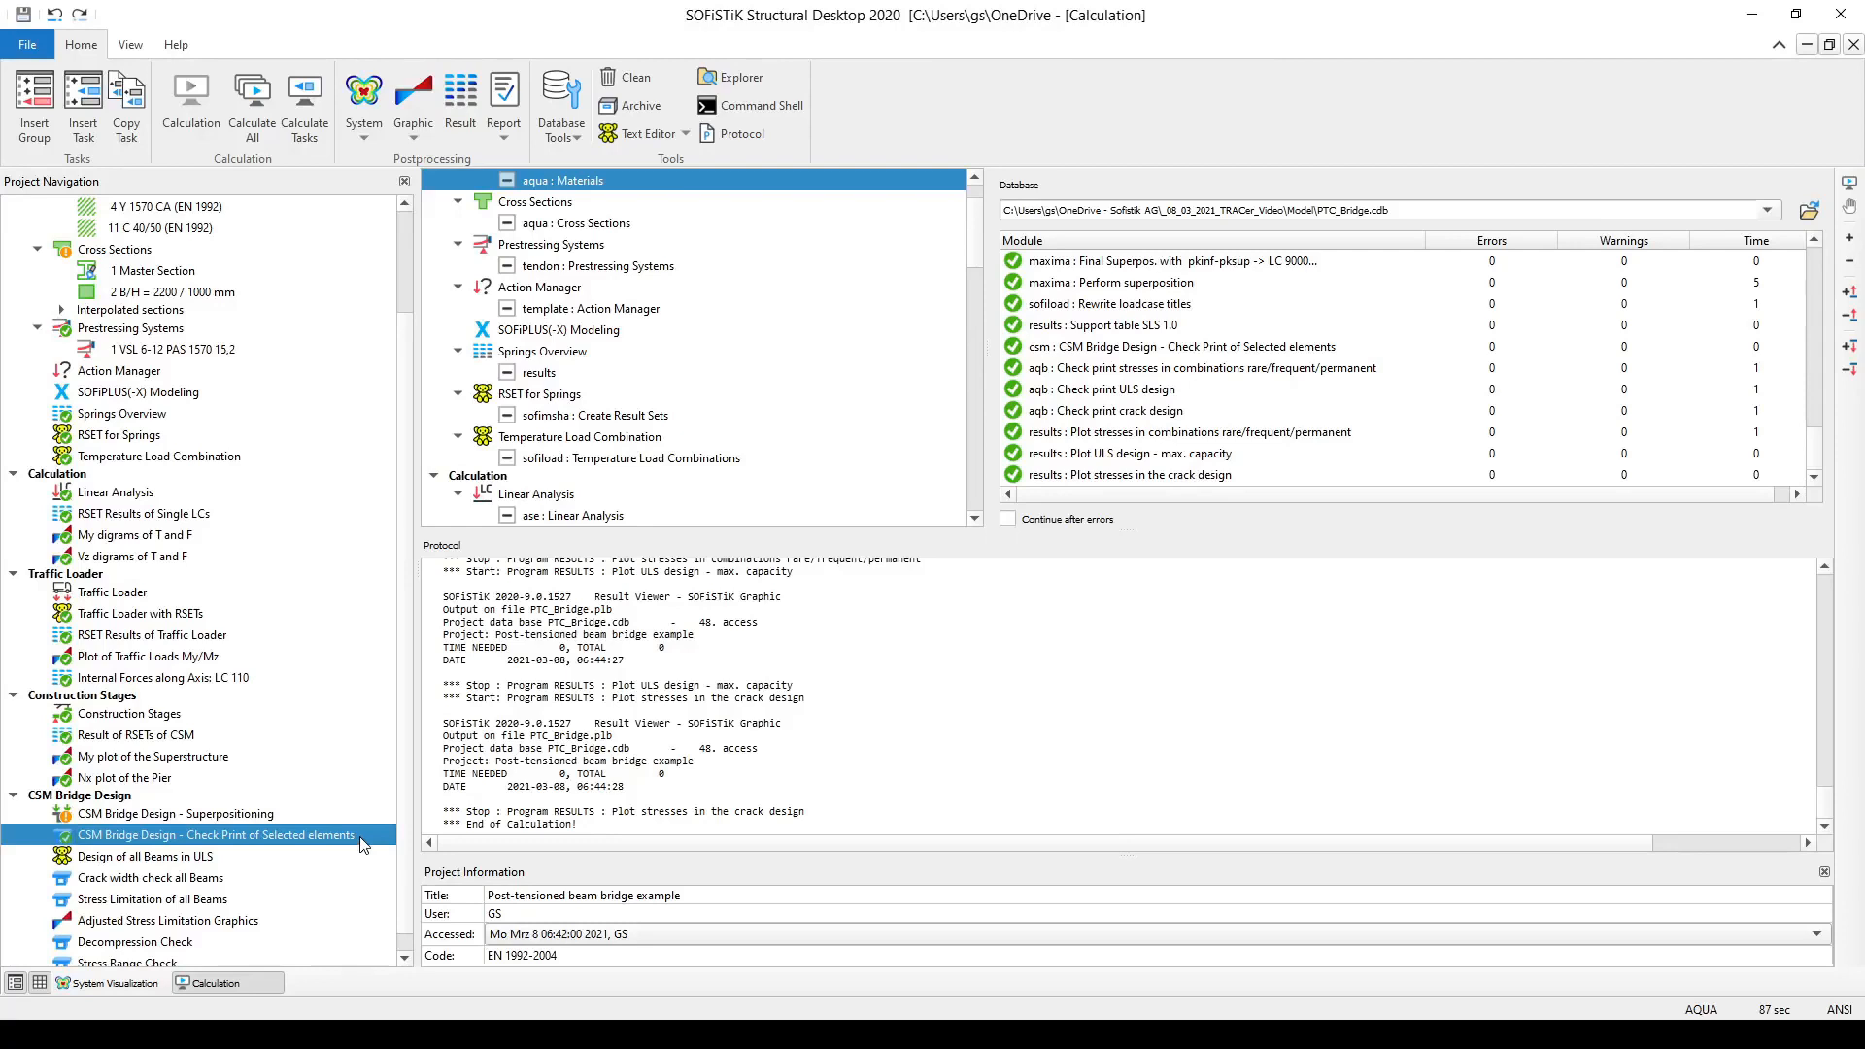
Insert a Text Editor task after CSM Bridge Design - Check Print of Selected elements and rename it Trace Back Combinations
{"action": "right_click", "coordinate": [362, 844]}
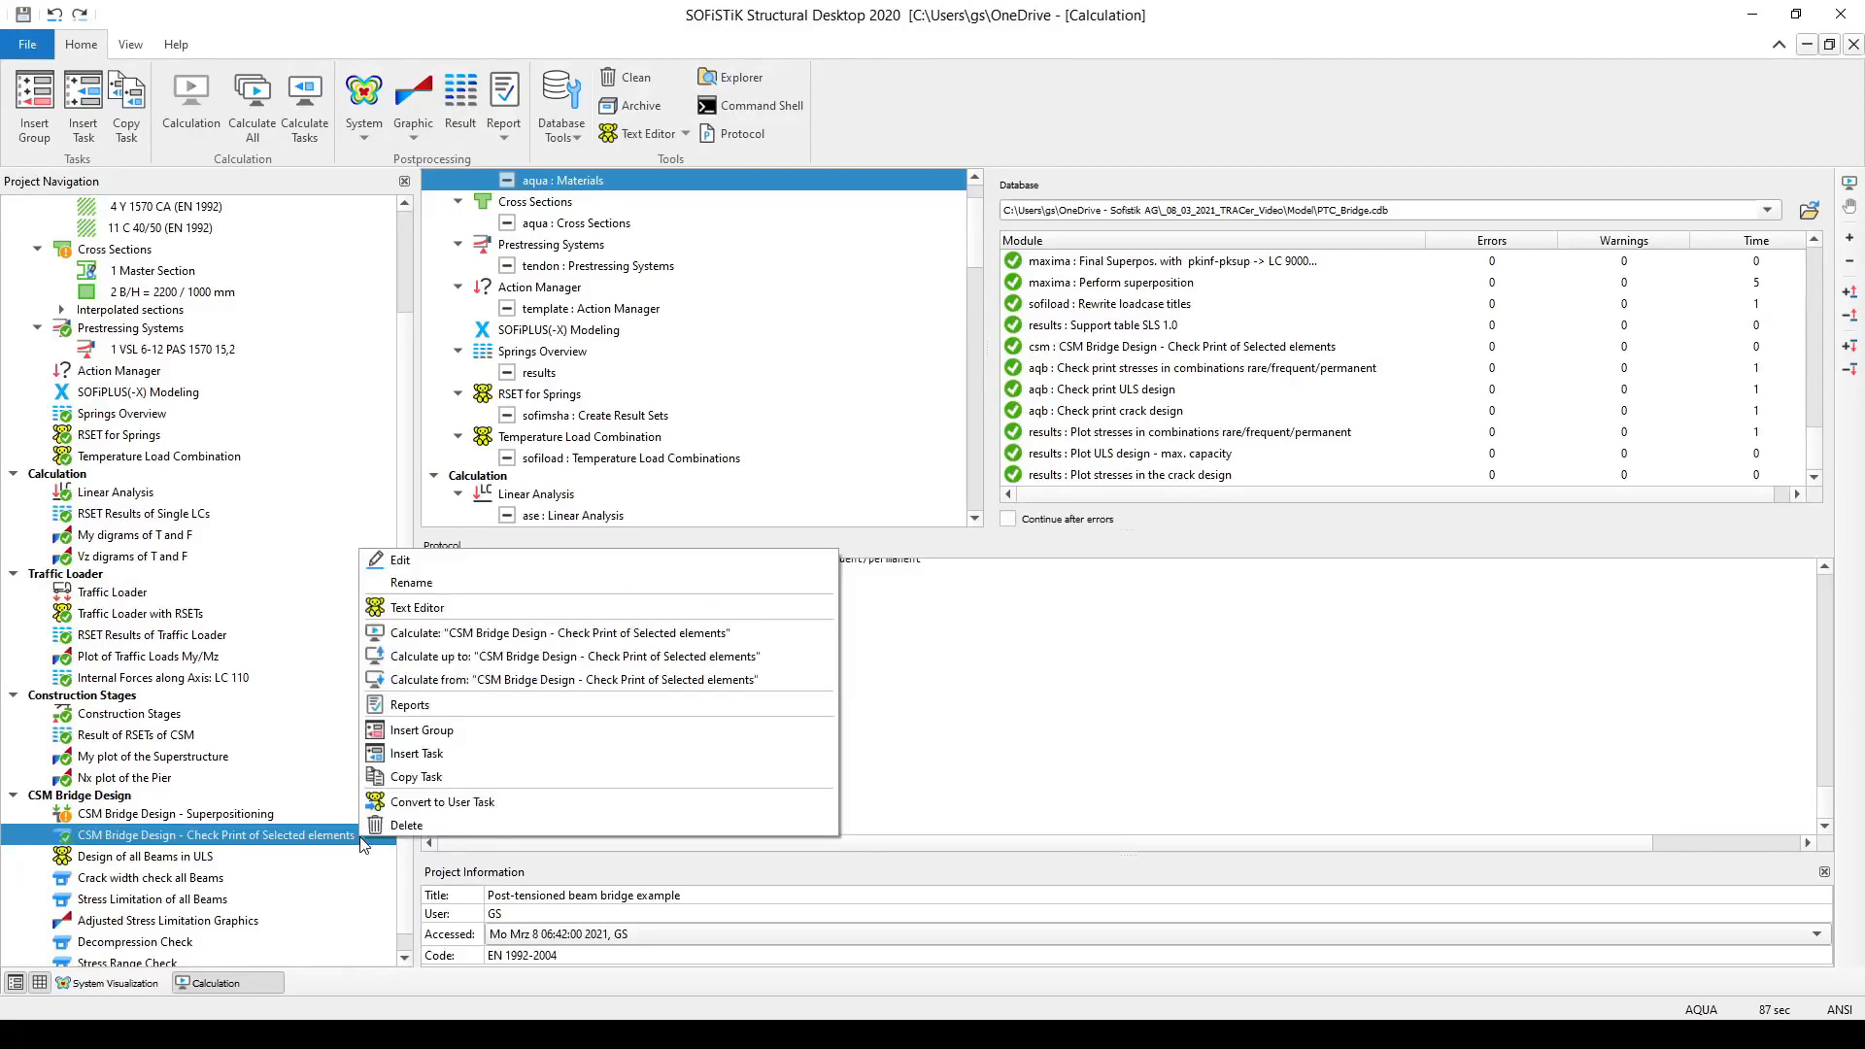
{"action": "left_click", "coordinate": [434, 764]}
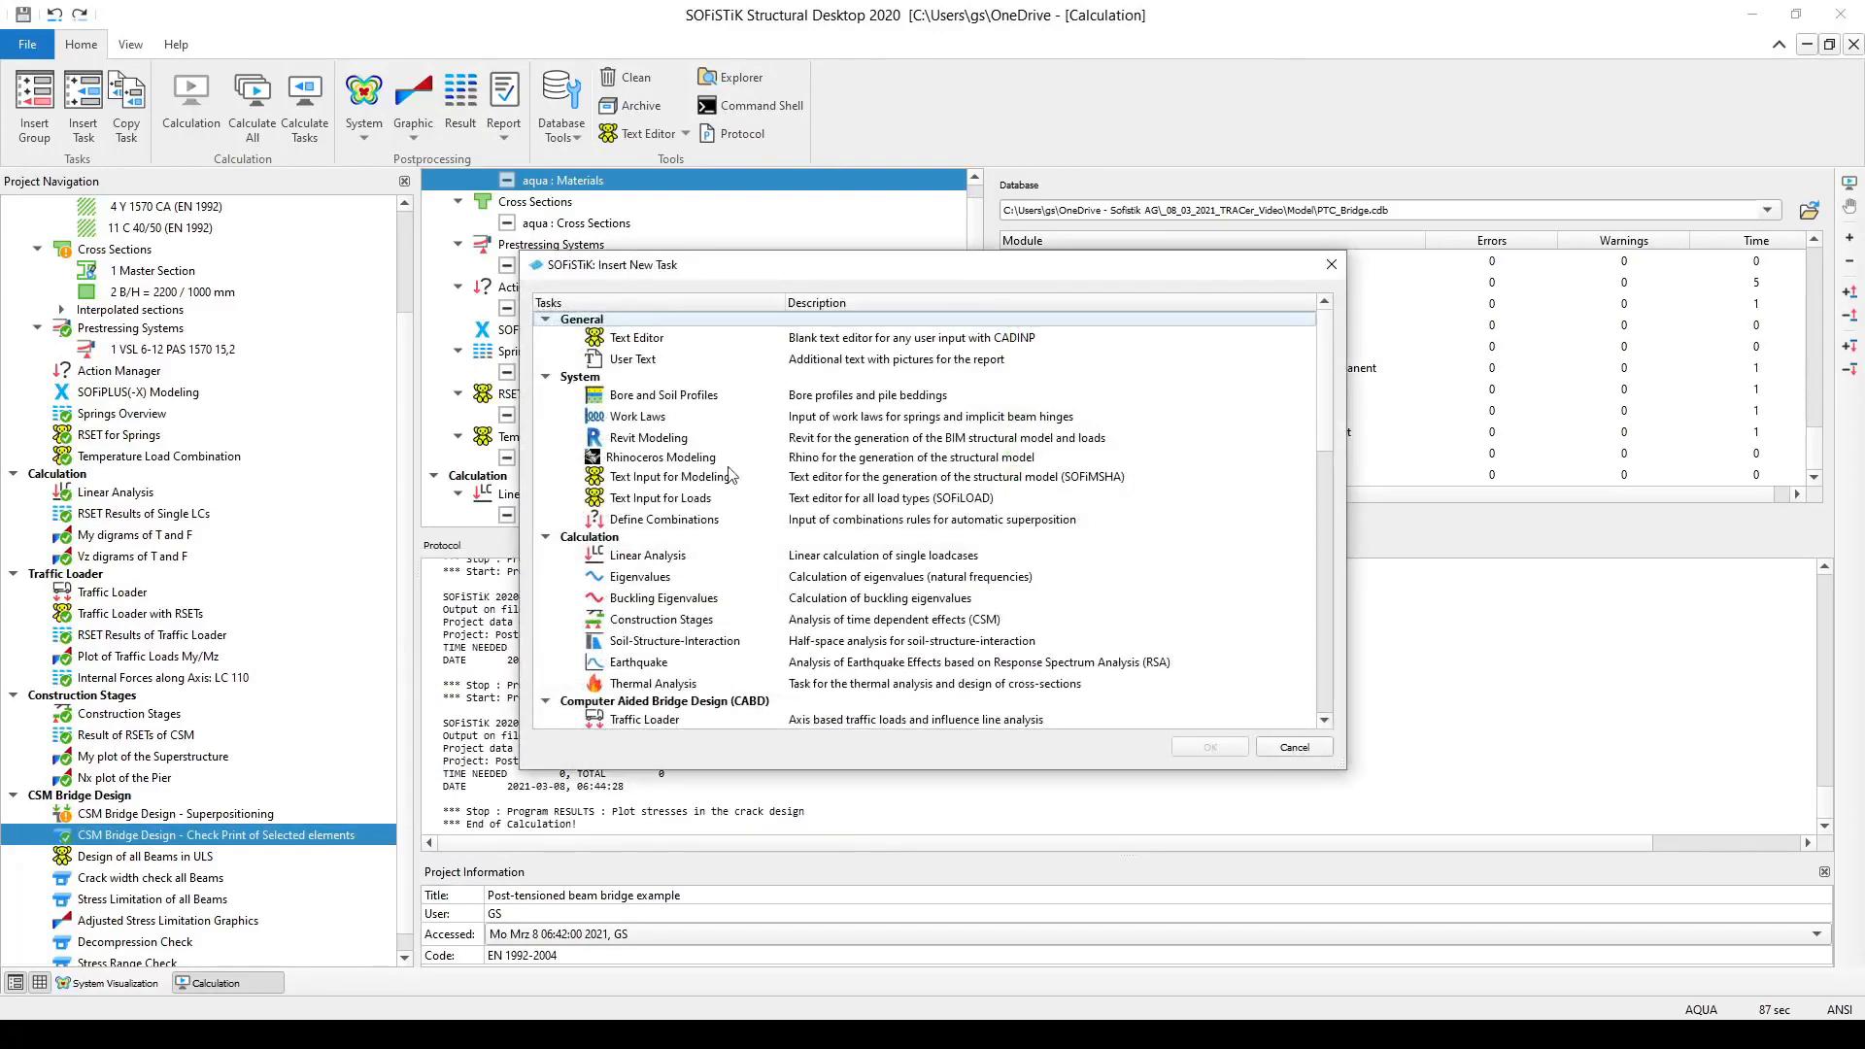
{"action": "left_click", "coordinate": [649, 342]}
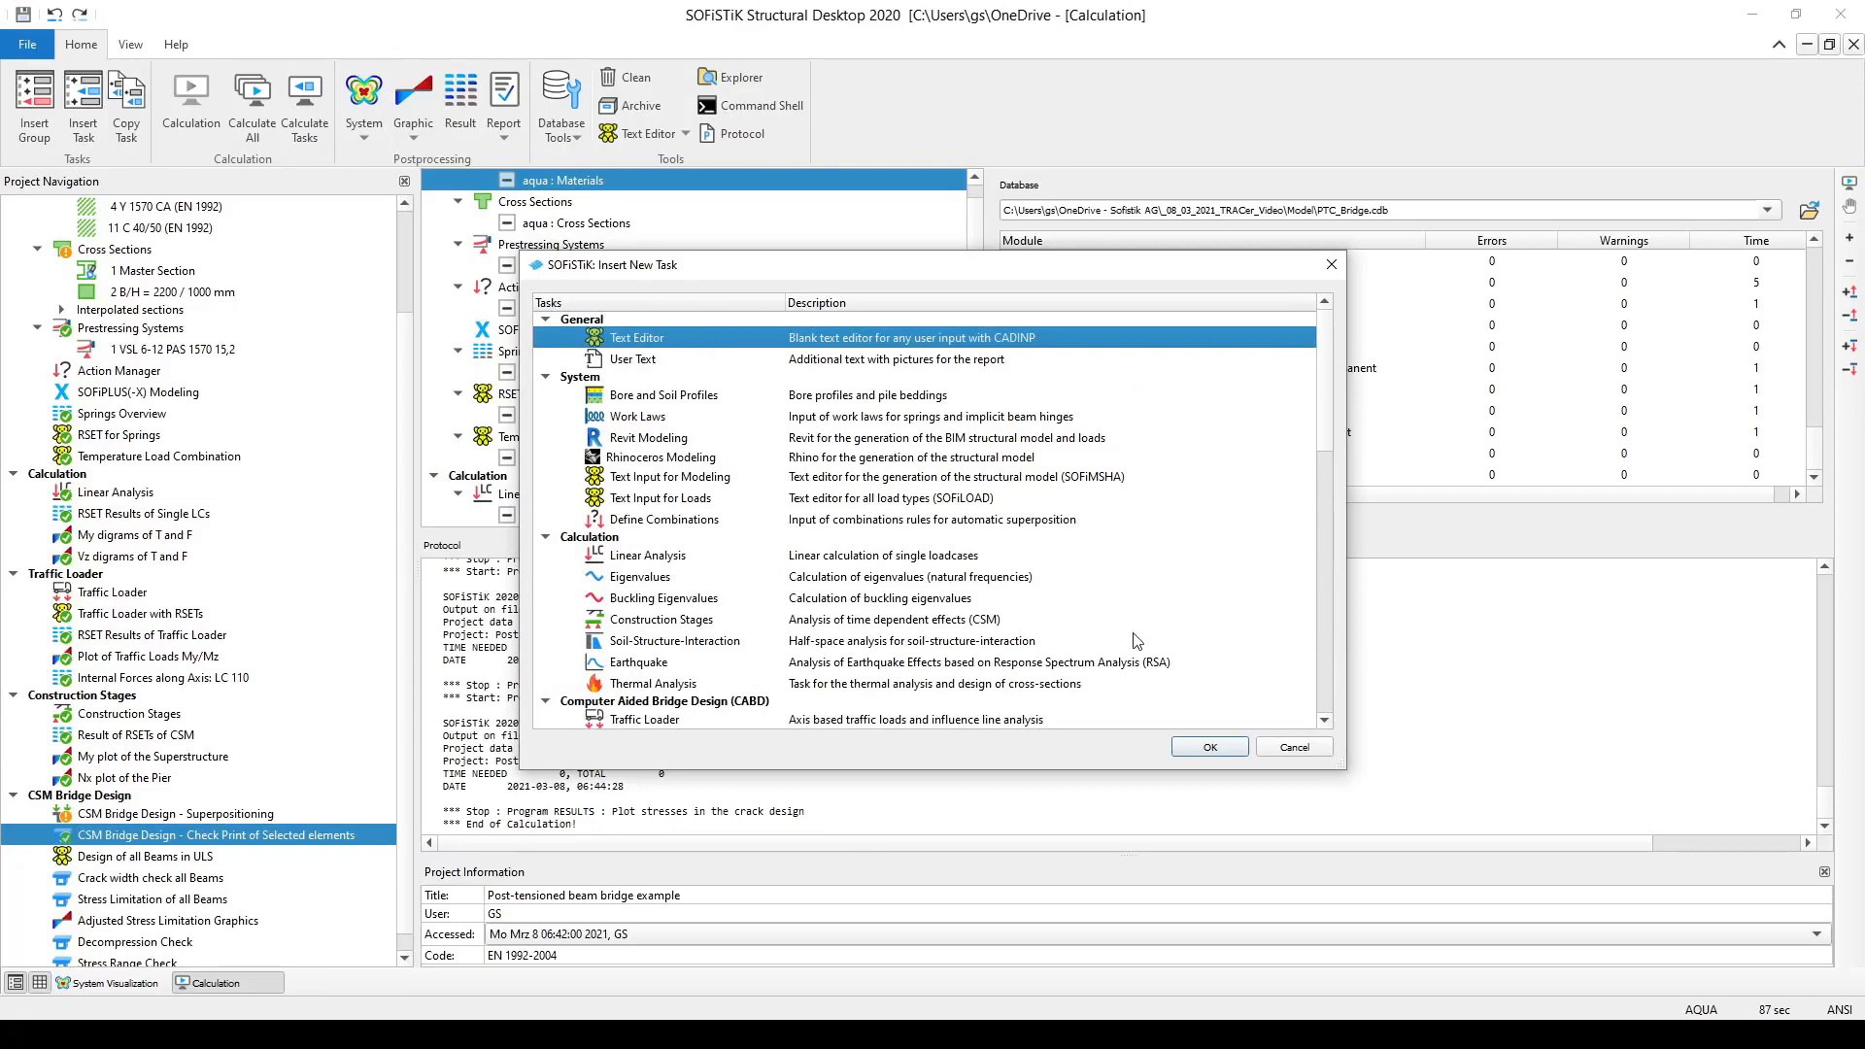
{"action": "left_click", "coordinate": [1209, 748]}
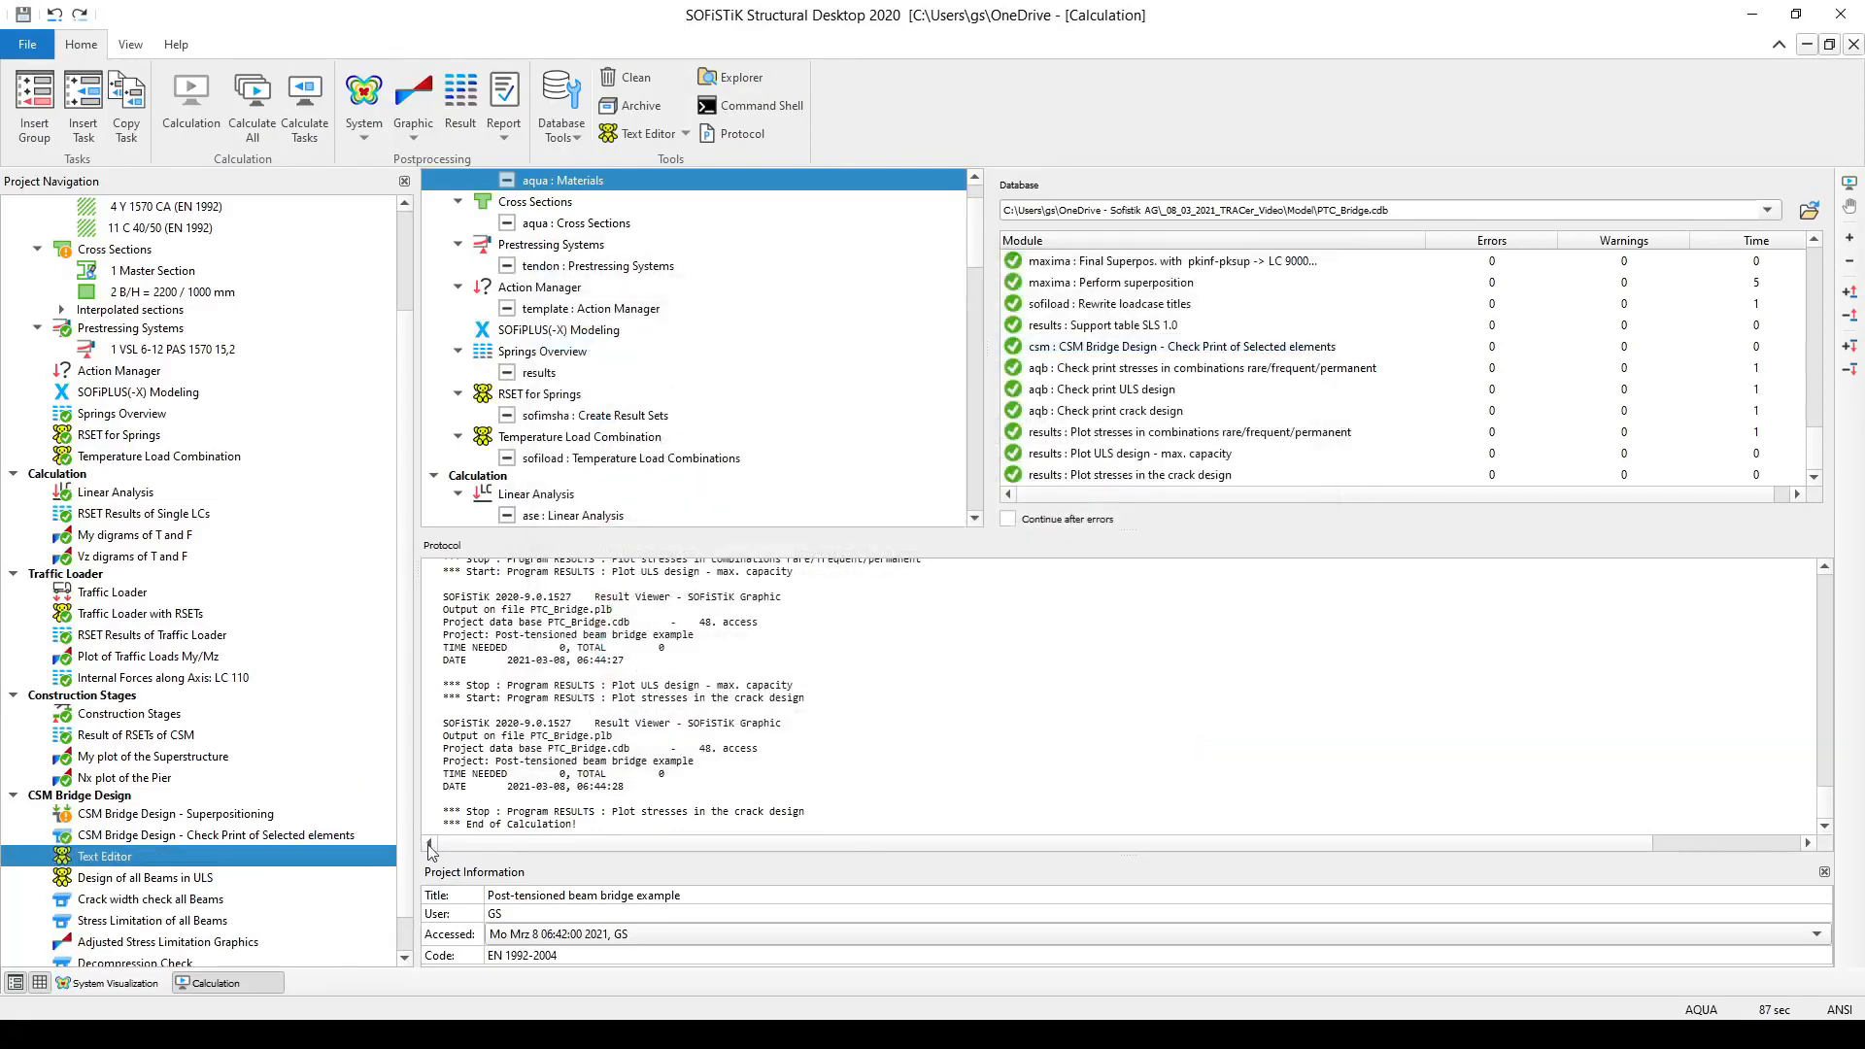
{"action": "right_click", "coordinate": [223, 865]}
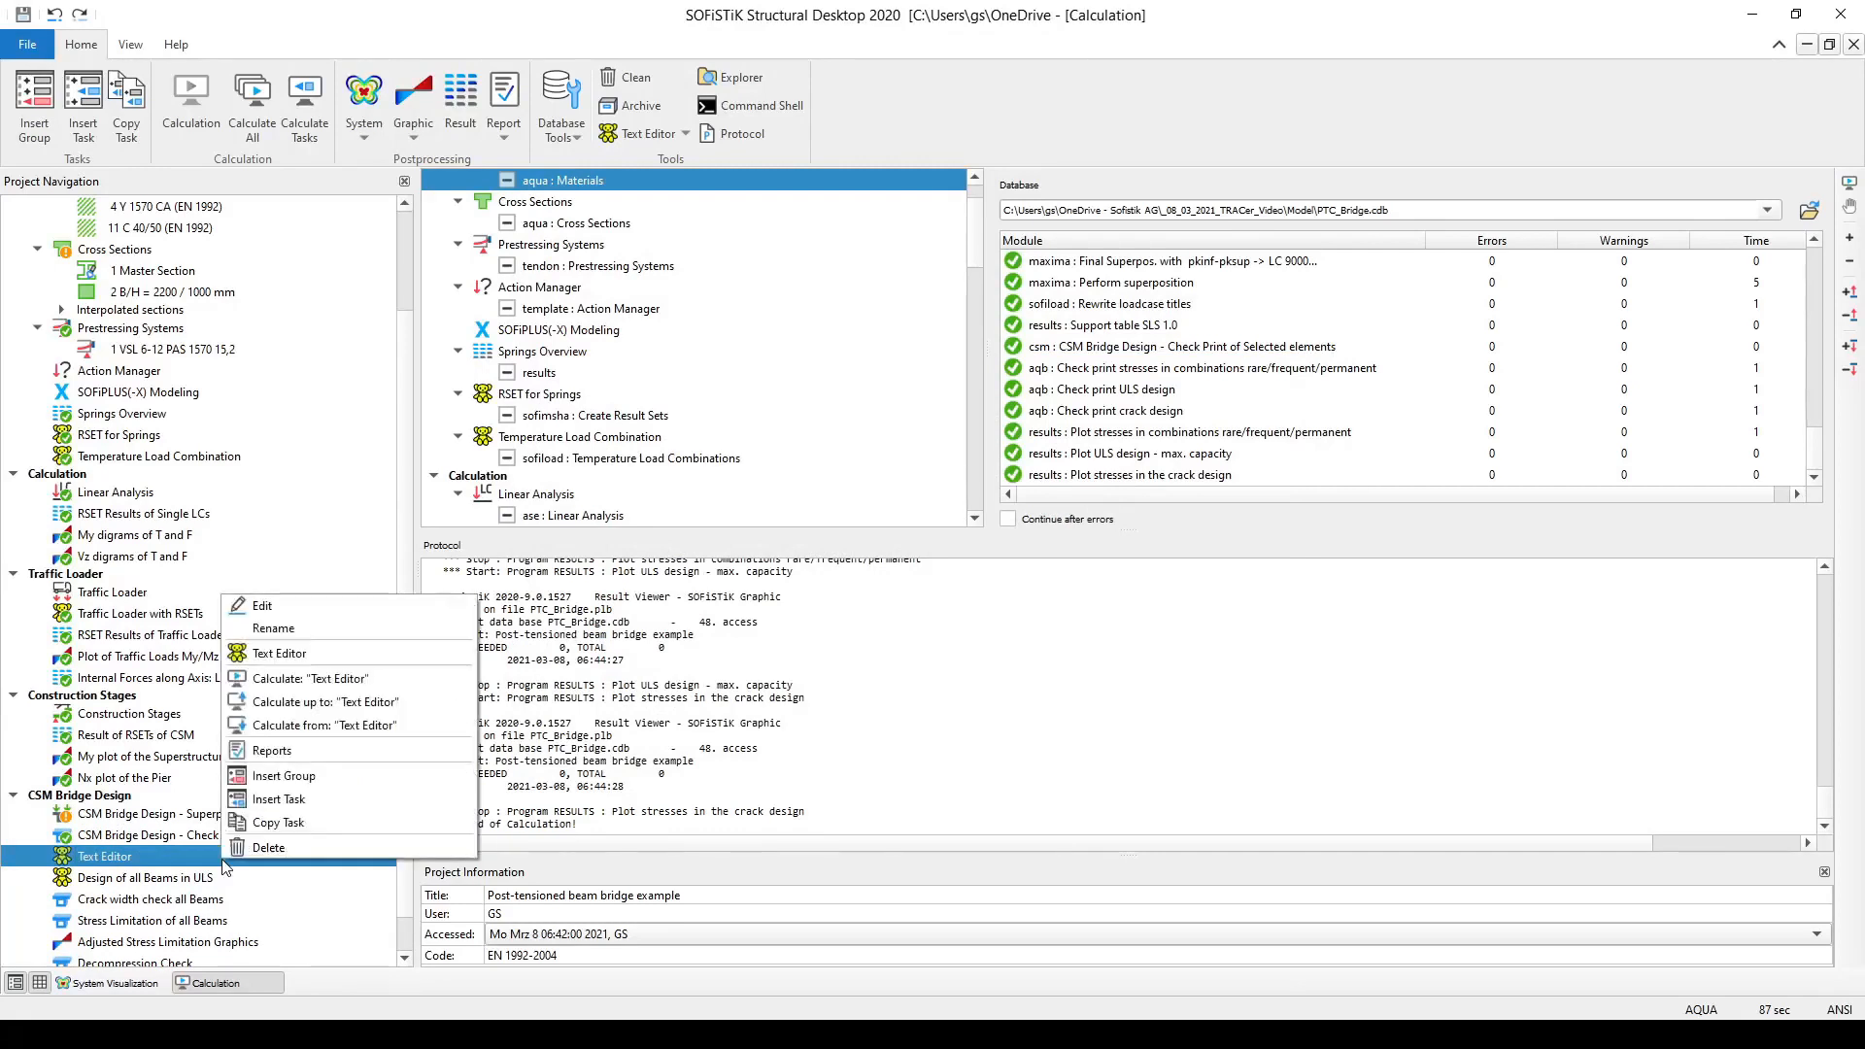
{"action": "left_click", "coordinate": [302, 634]}
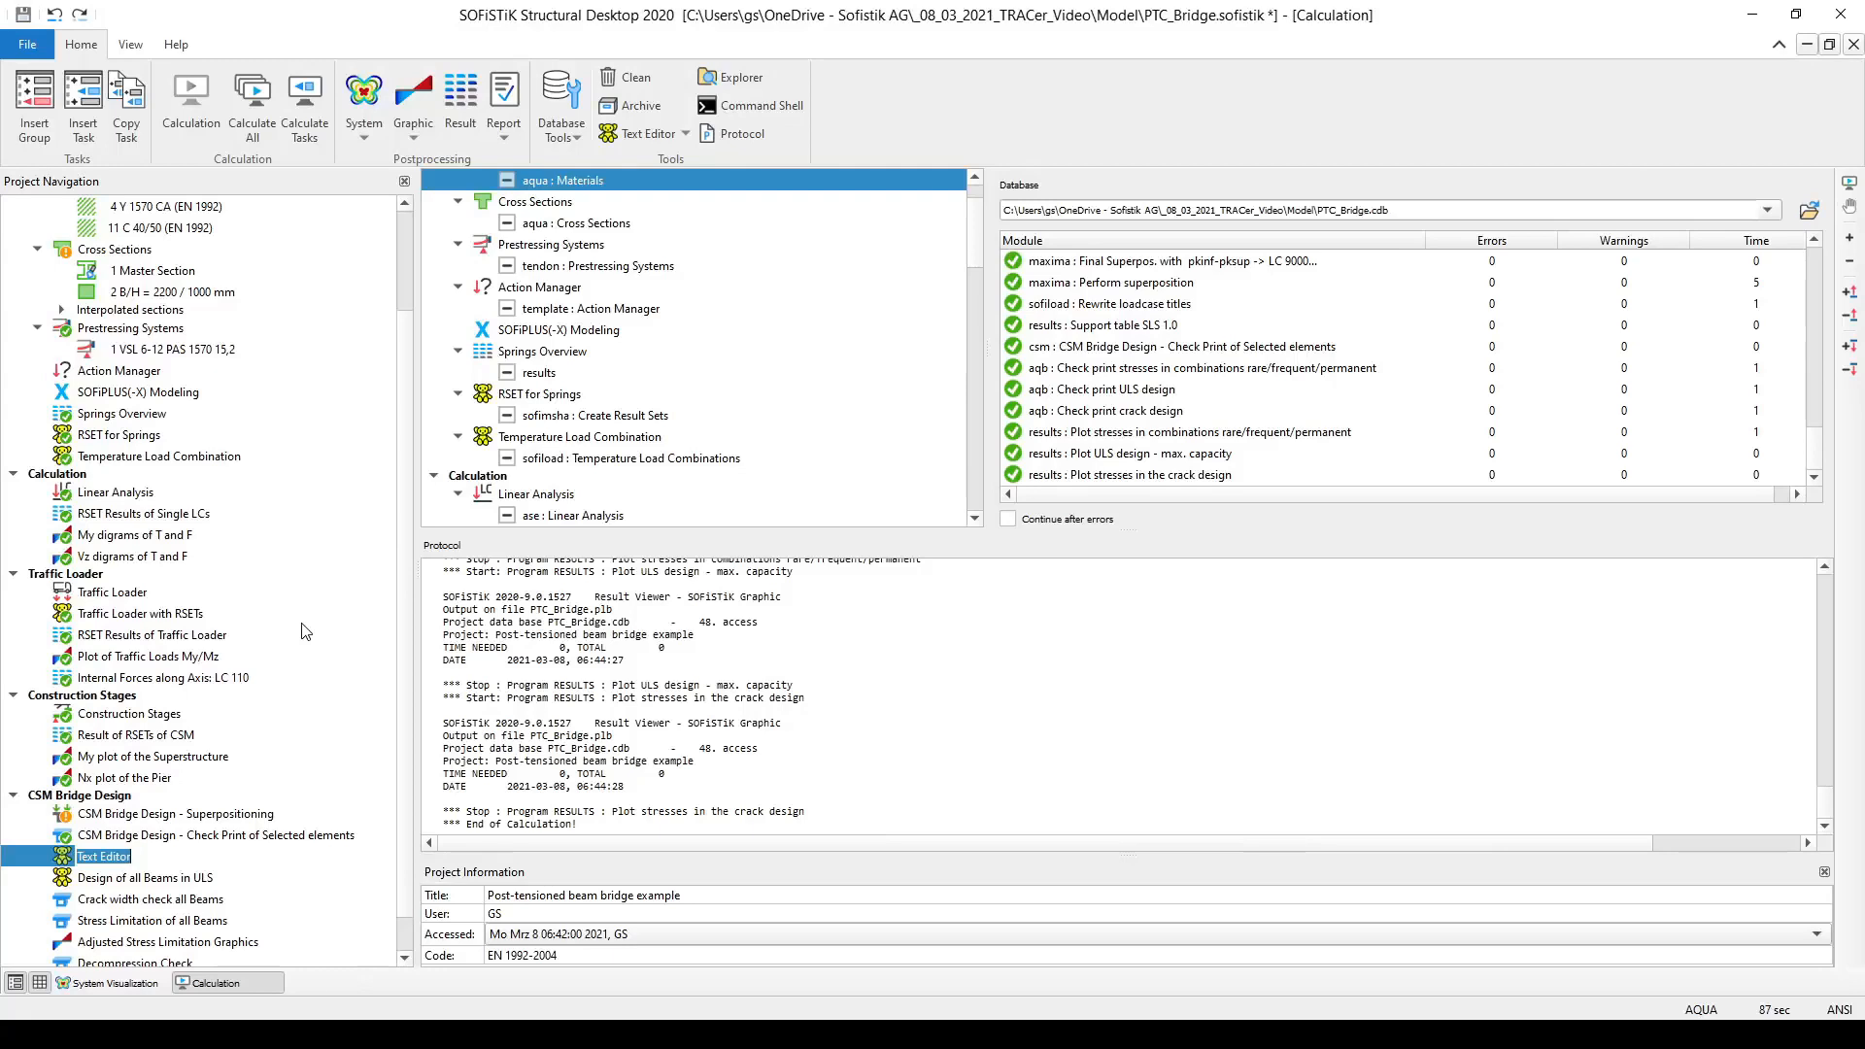
{"action": "type", "text": "Trace Back Combinations"}
{"action": "key", "text": "Return"}
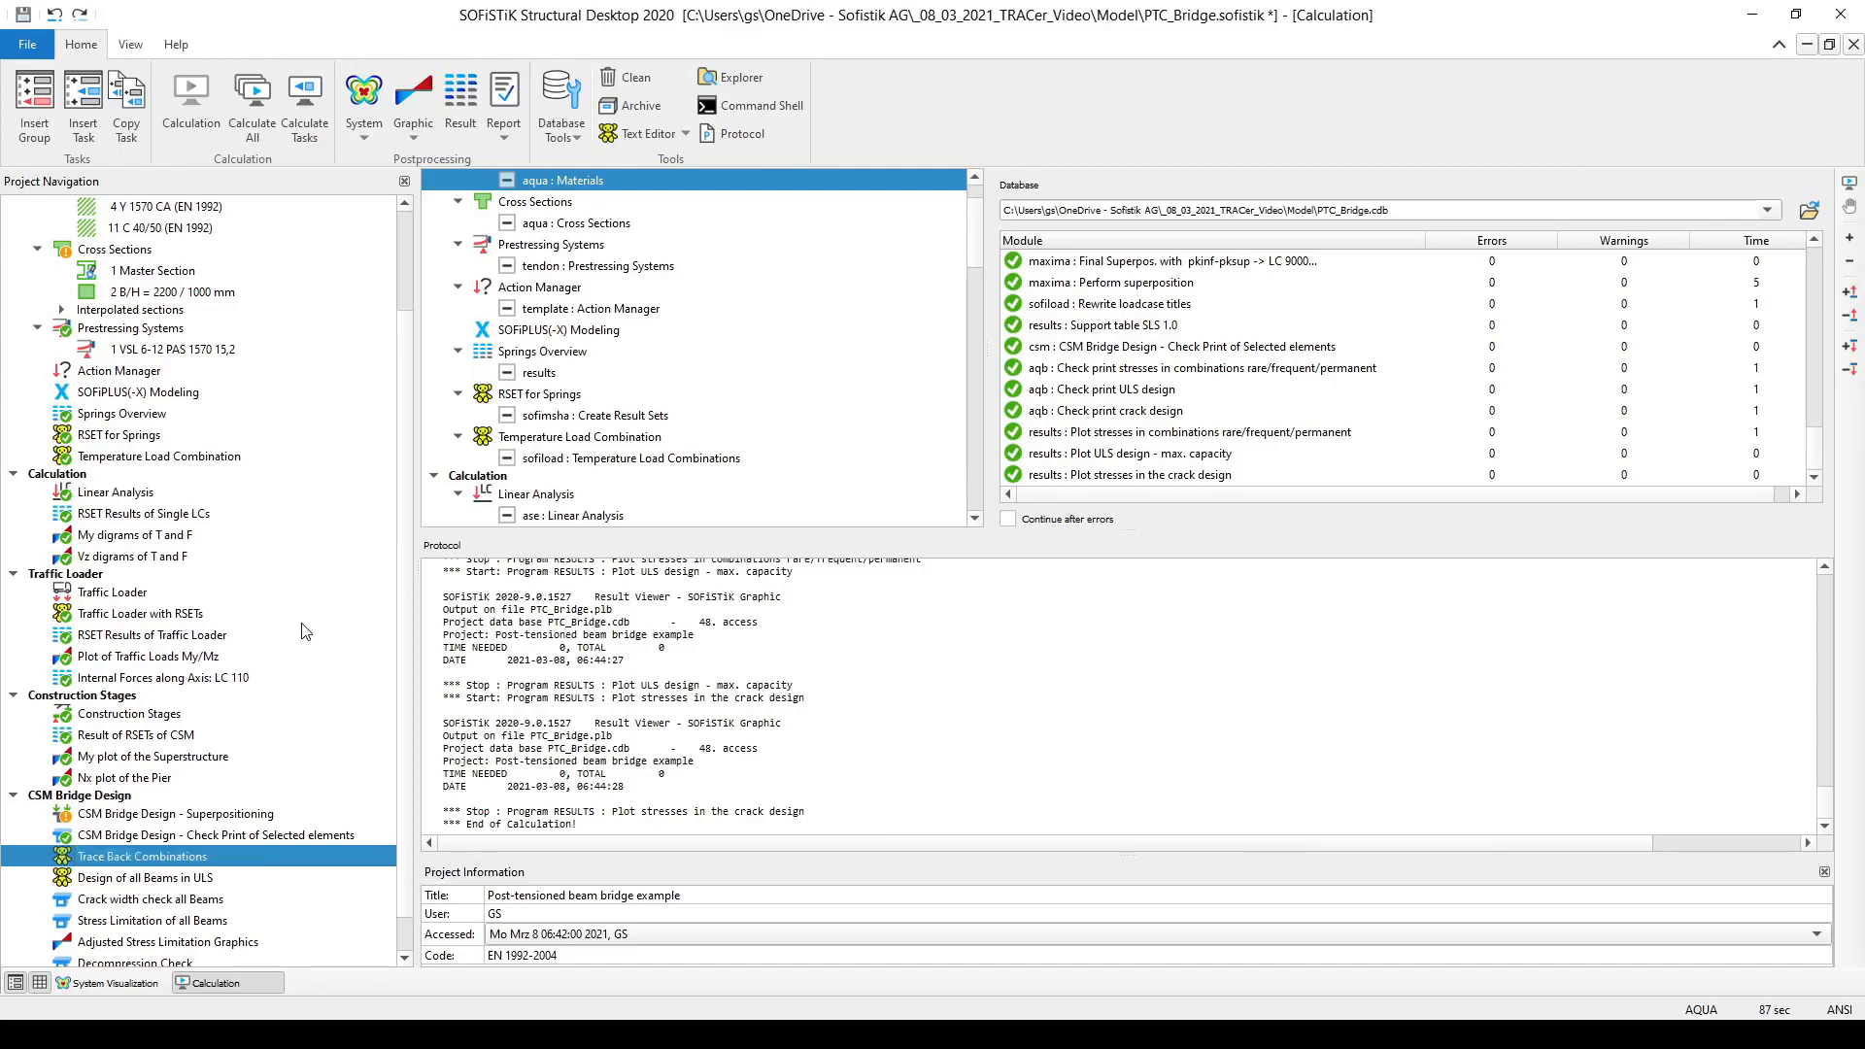
Write a +prog maxima block with the record TRAC LC ETYP ELEM X OPT in Trace Back Combinations and open the TRAC help page
{"action": "double_click", "coordinate": [264, 865]}
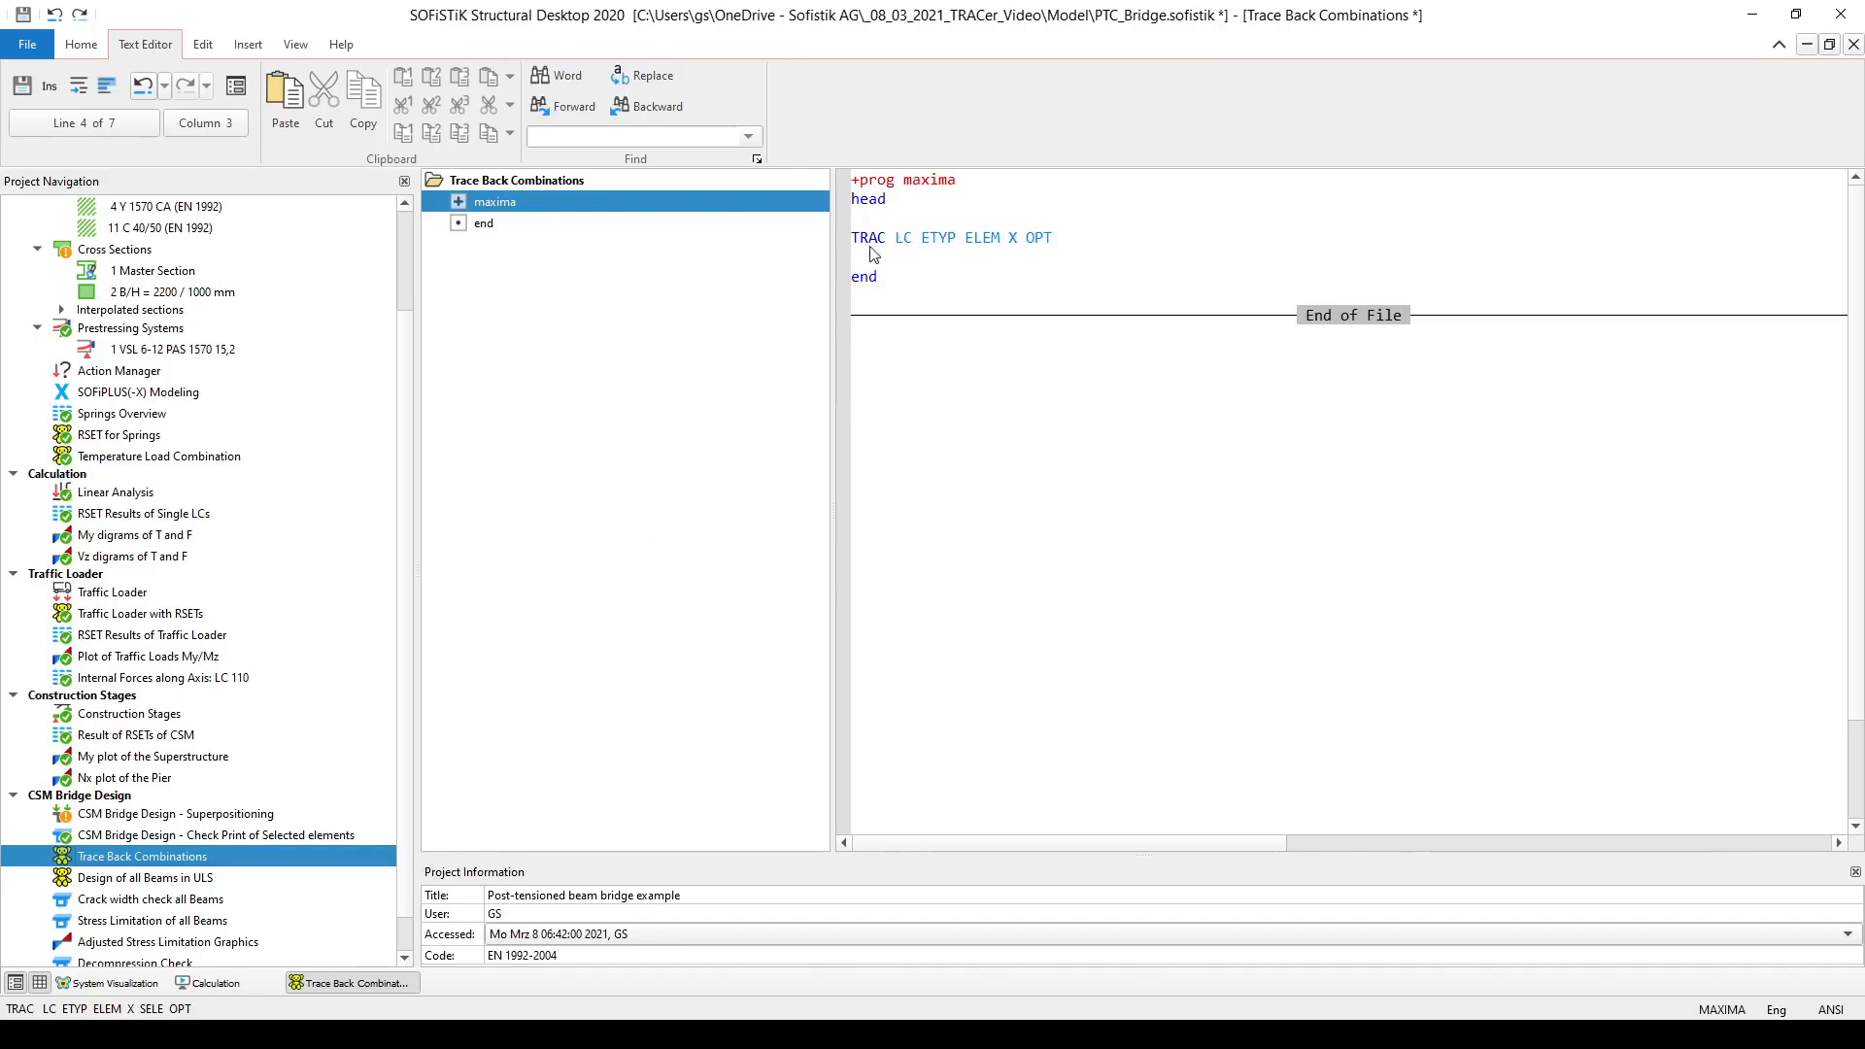
{"action": "key", "text": "F1"}
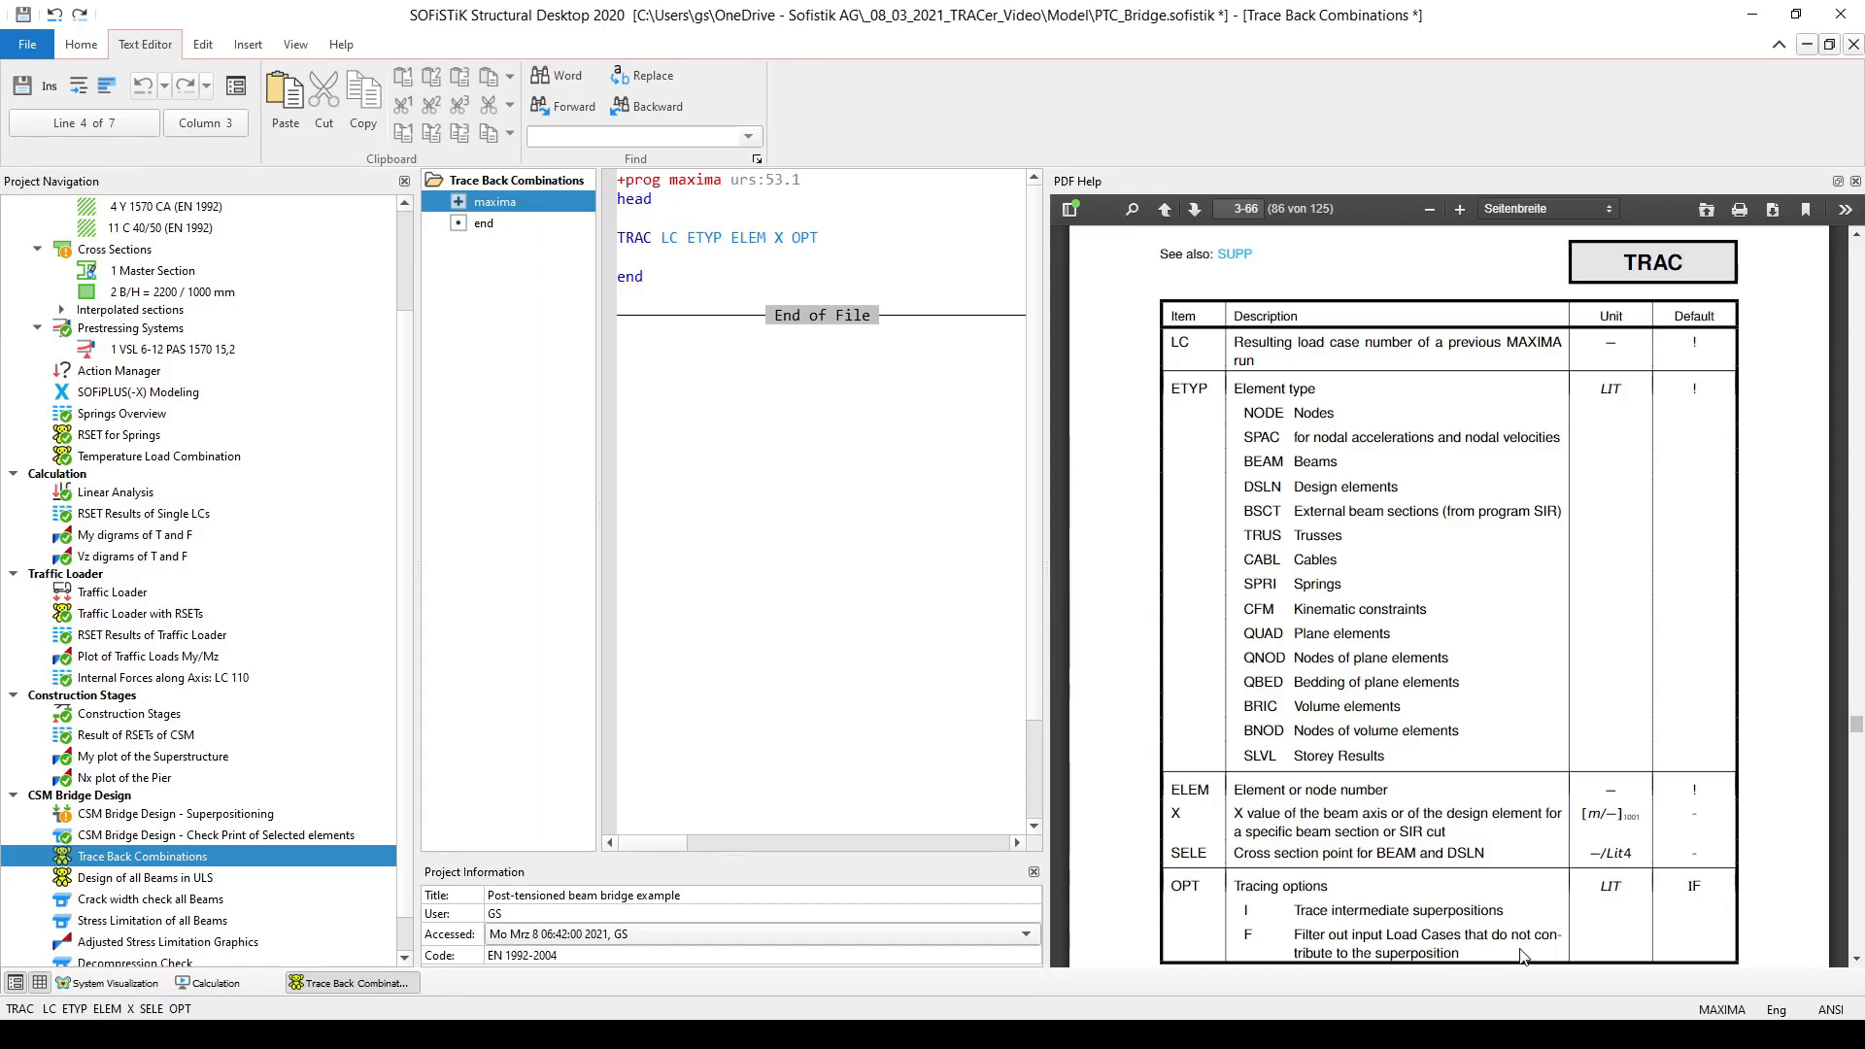
Fill the TRAC record with load cases 2141,2142, element type BEAM and elements 200017,200035, and close the help
{"action": "left_click", "coordinate": [690, 243]}
{"action": "type", "text": "2141"}
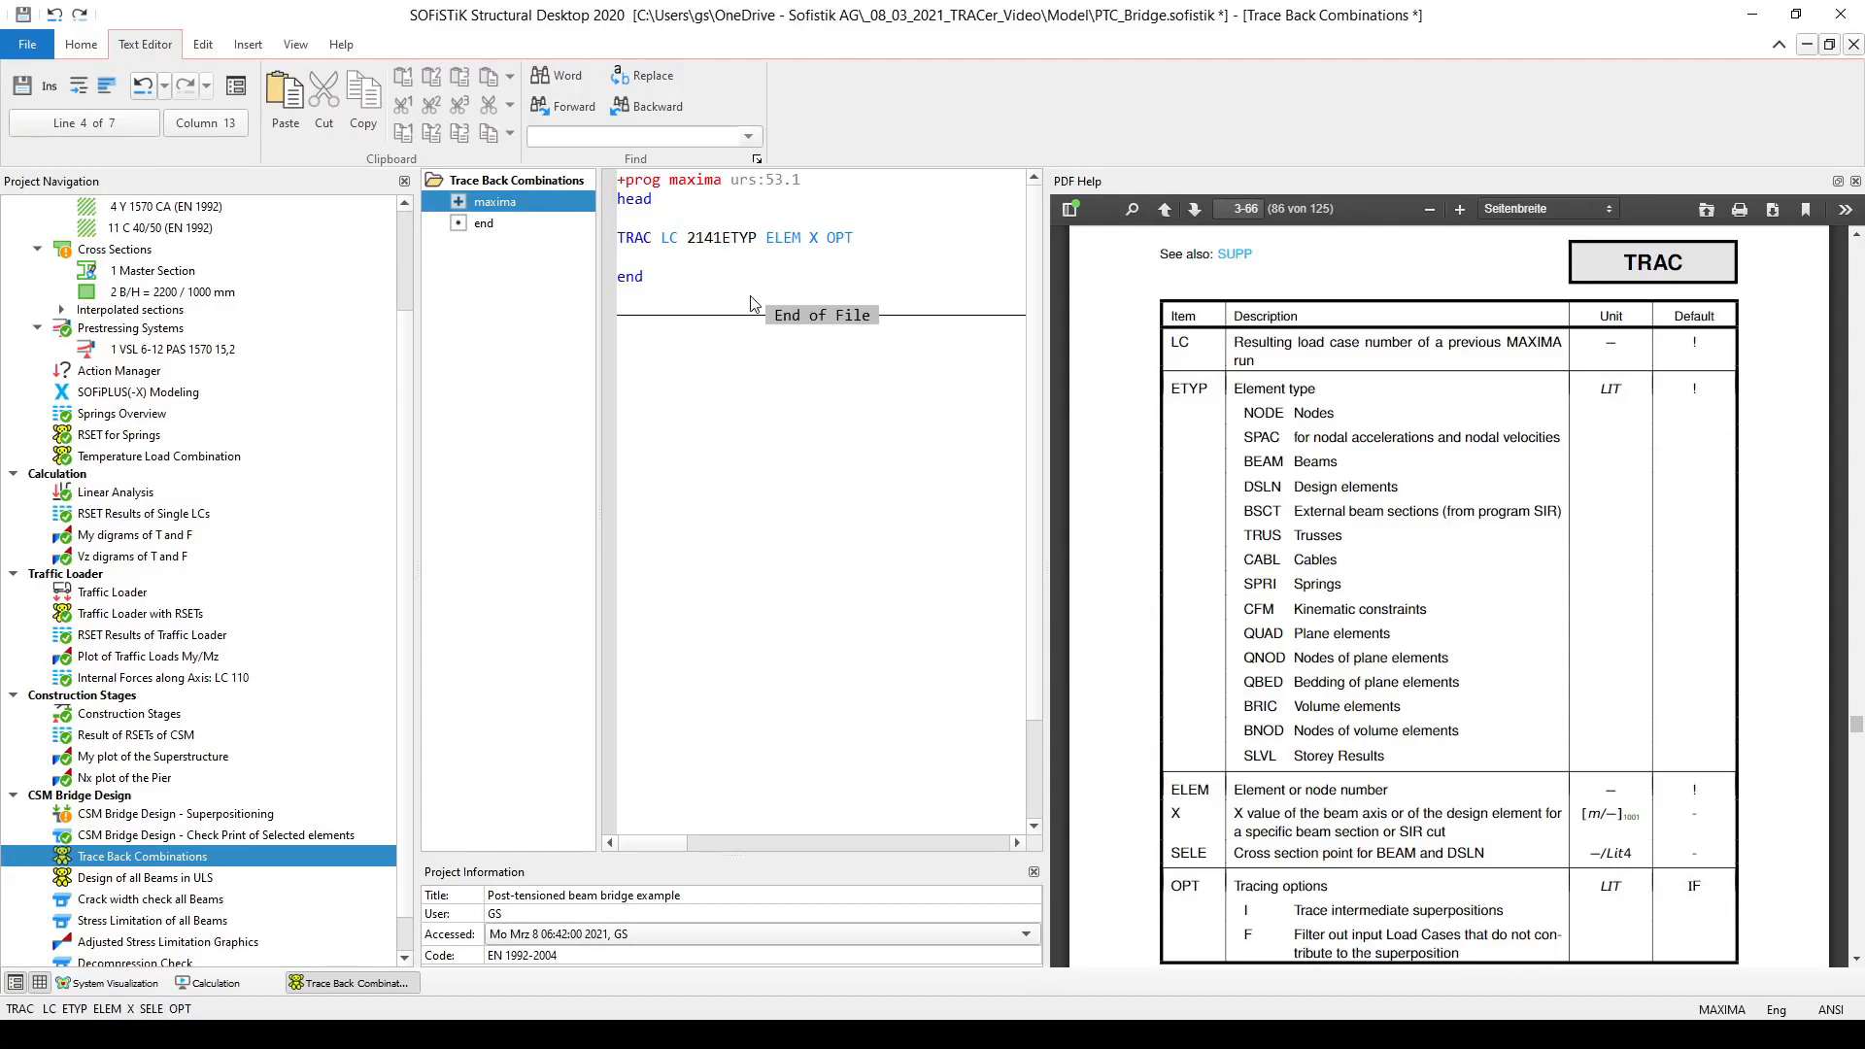
{"action": "type", "text": ",2142"}
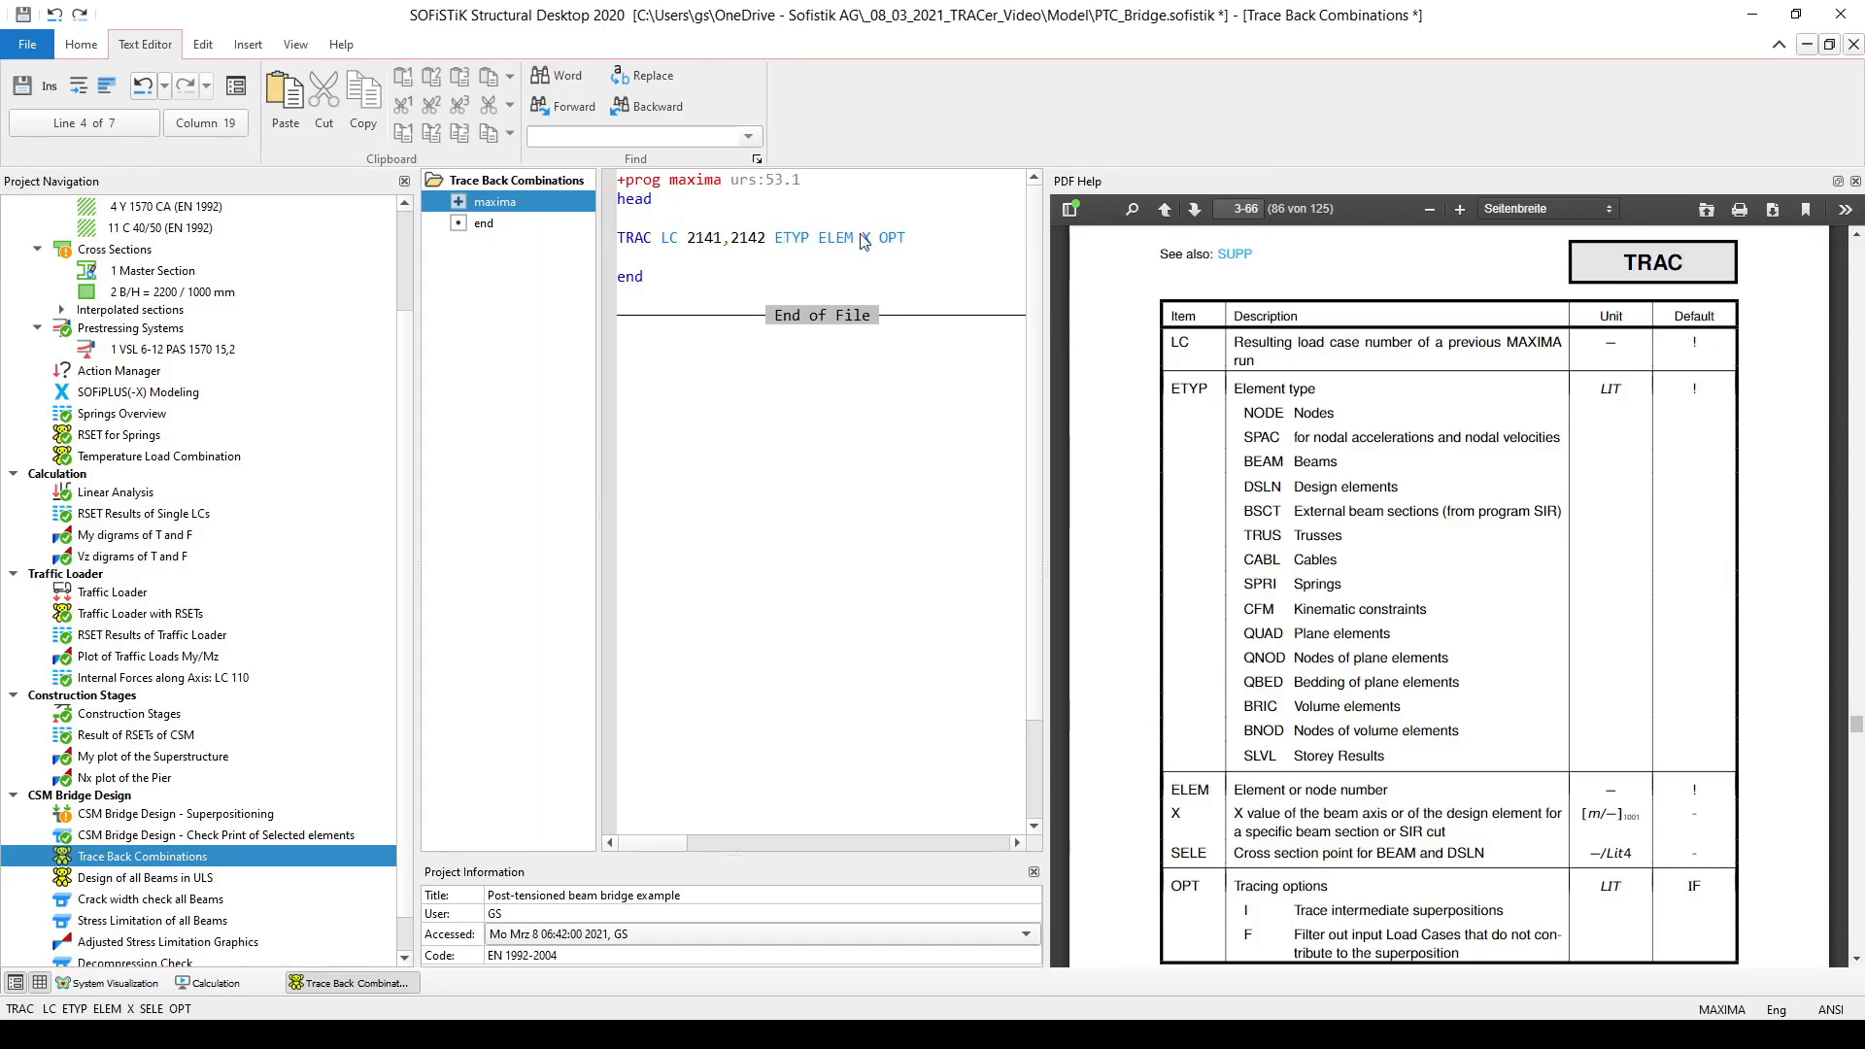
{"action": "left_click", "coordinate": [821, 244]}
{"action": "type", "text": "BEAM"}
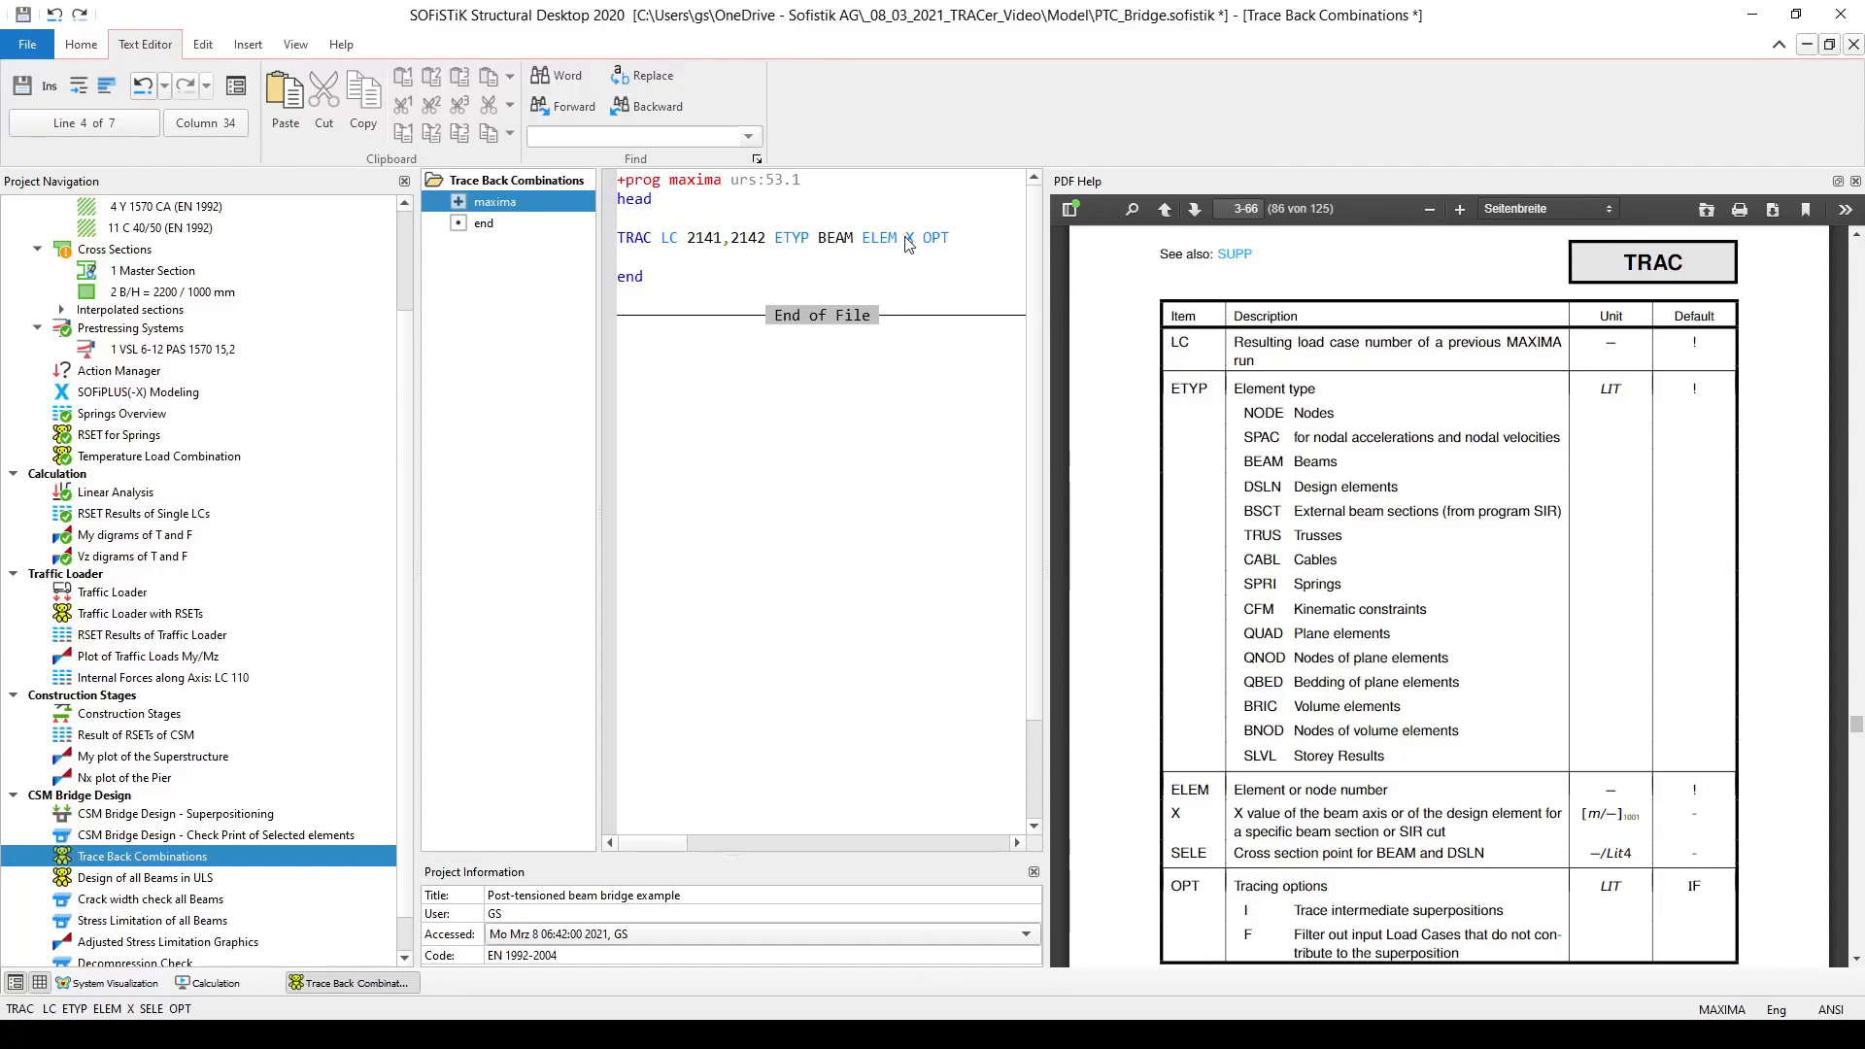
{"action": "type", "text": "200017,200035"}
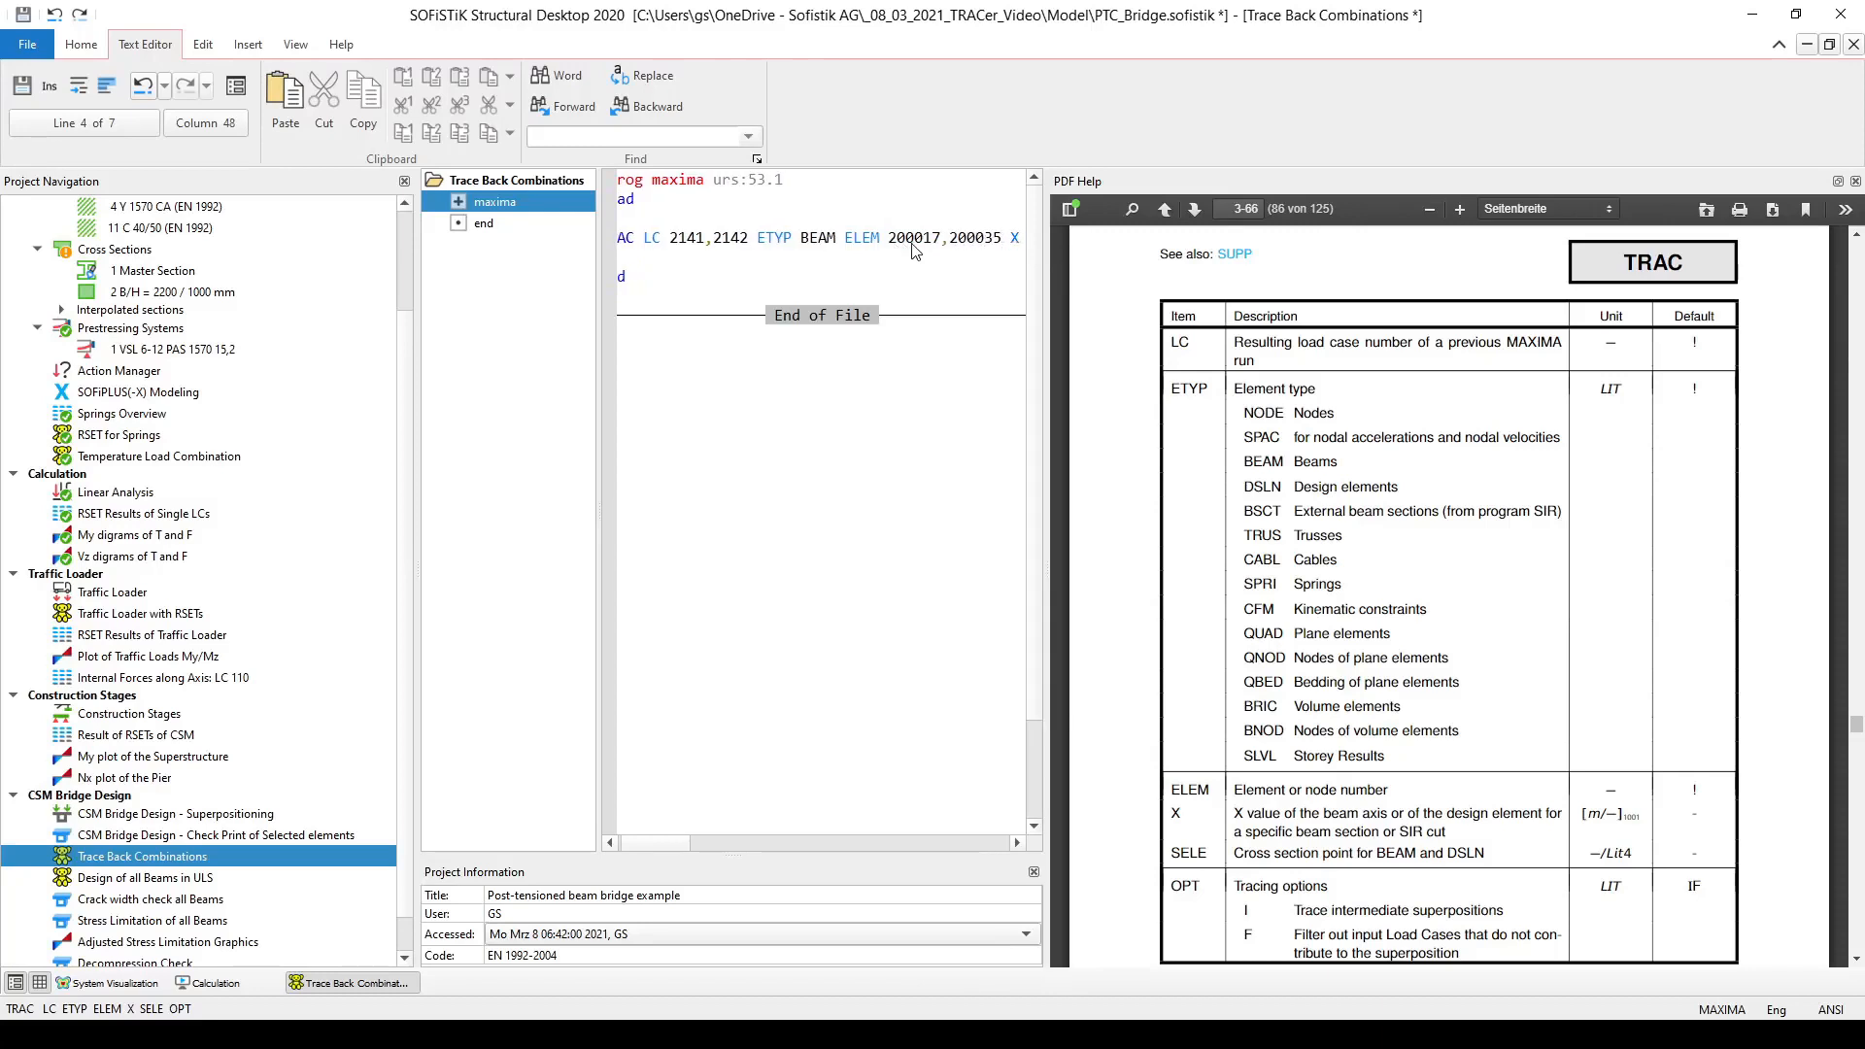
{"action": "left_click", "coordinate": [1856, 182]}
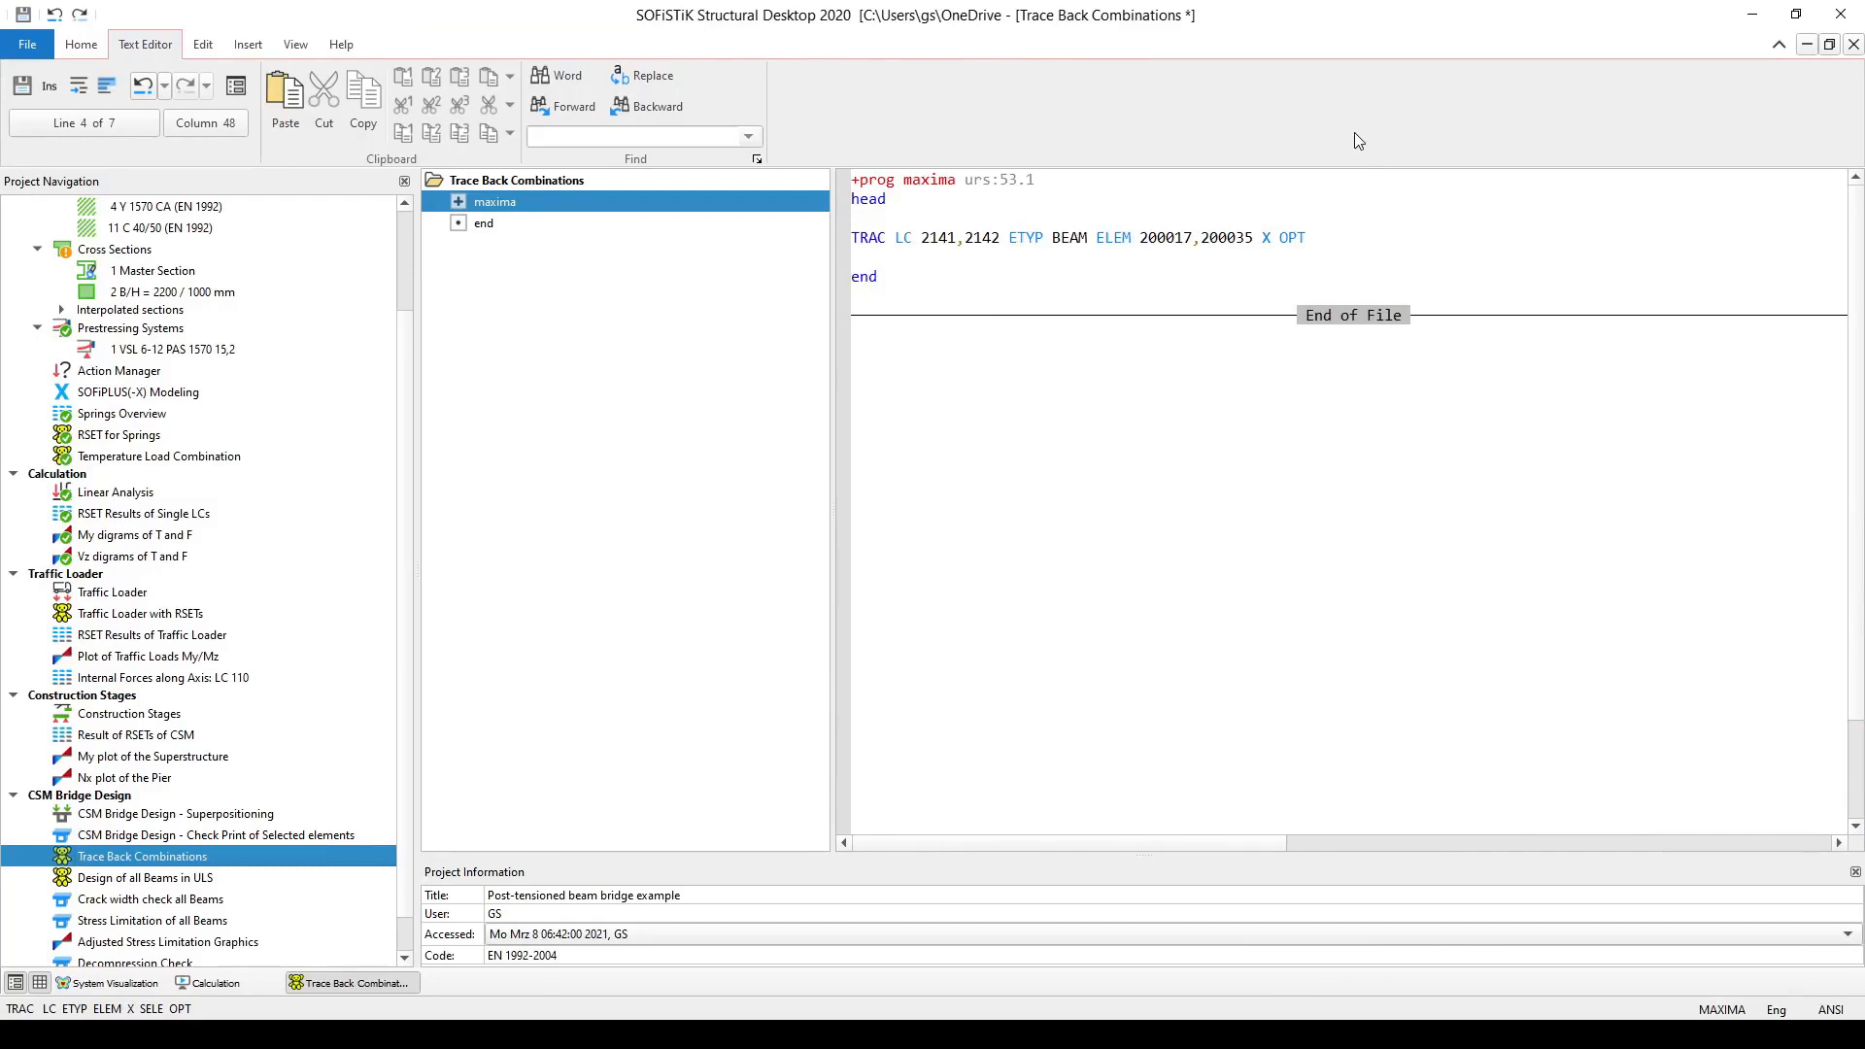
Set X to 0 in the TRAC record and remove the OPT keyword
{"action": "left_click", "coordinate": [1289, 238]}
{"action": "type", "text": "0"}
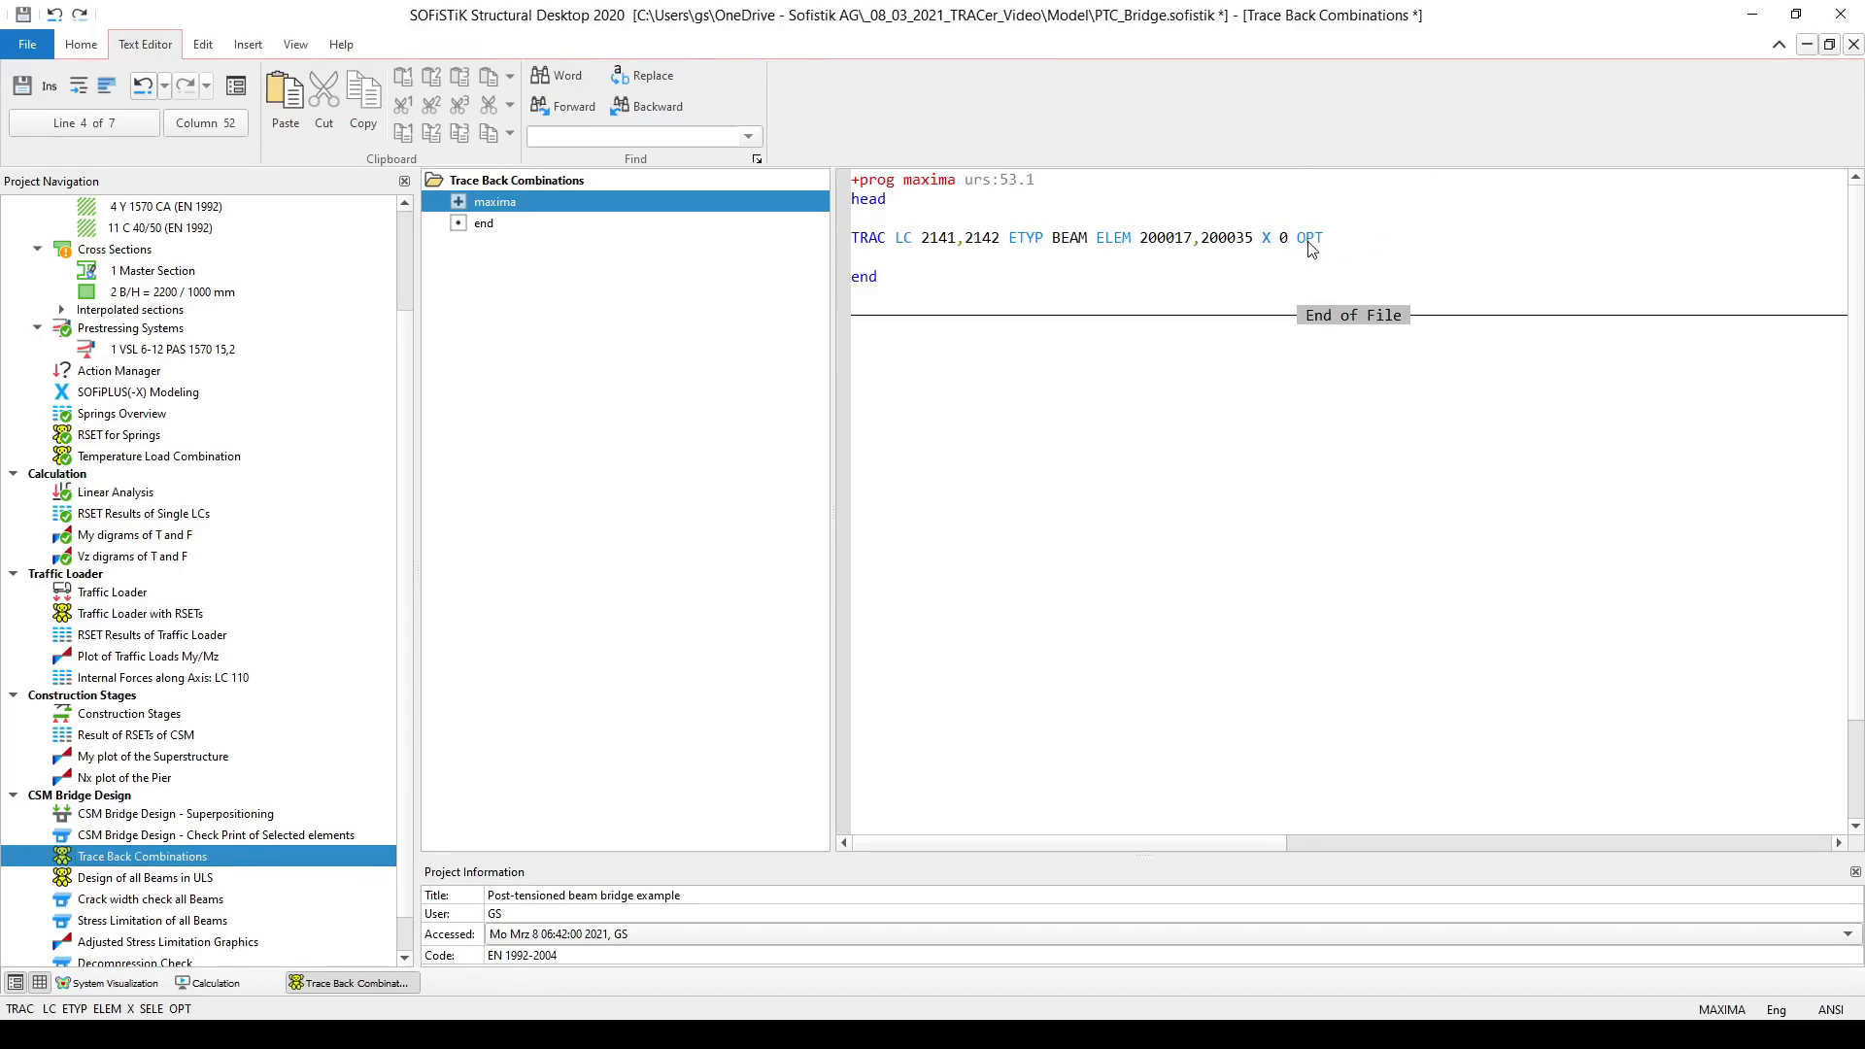
{"action": "left_click_drag", "start_coordinate": [1303, 243], "coordinate": [1409, 255]}
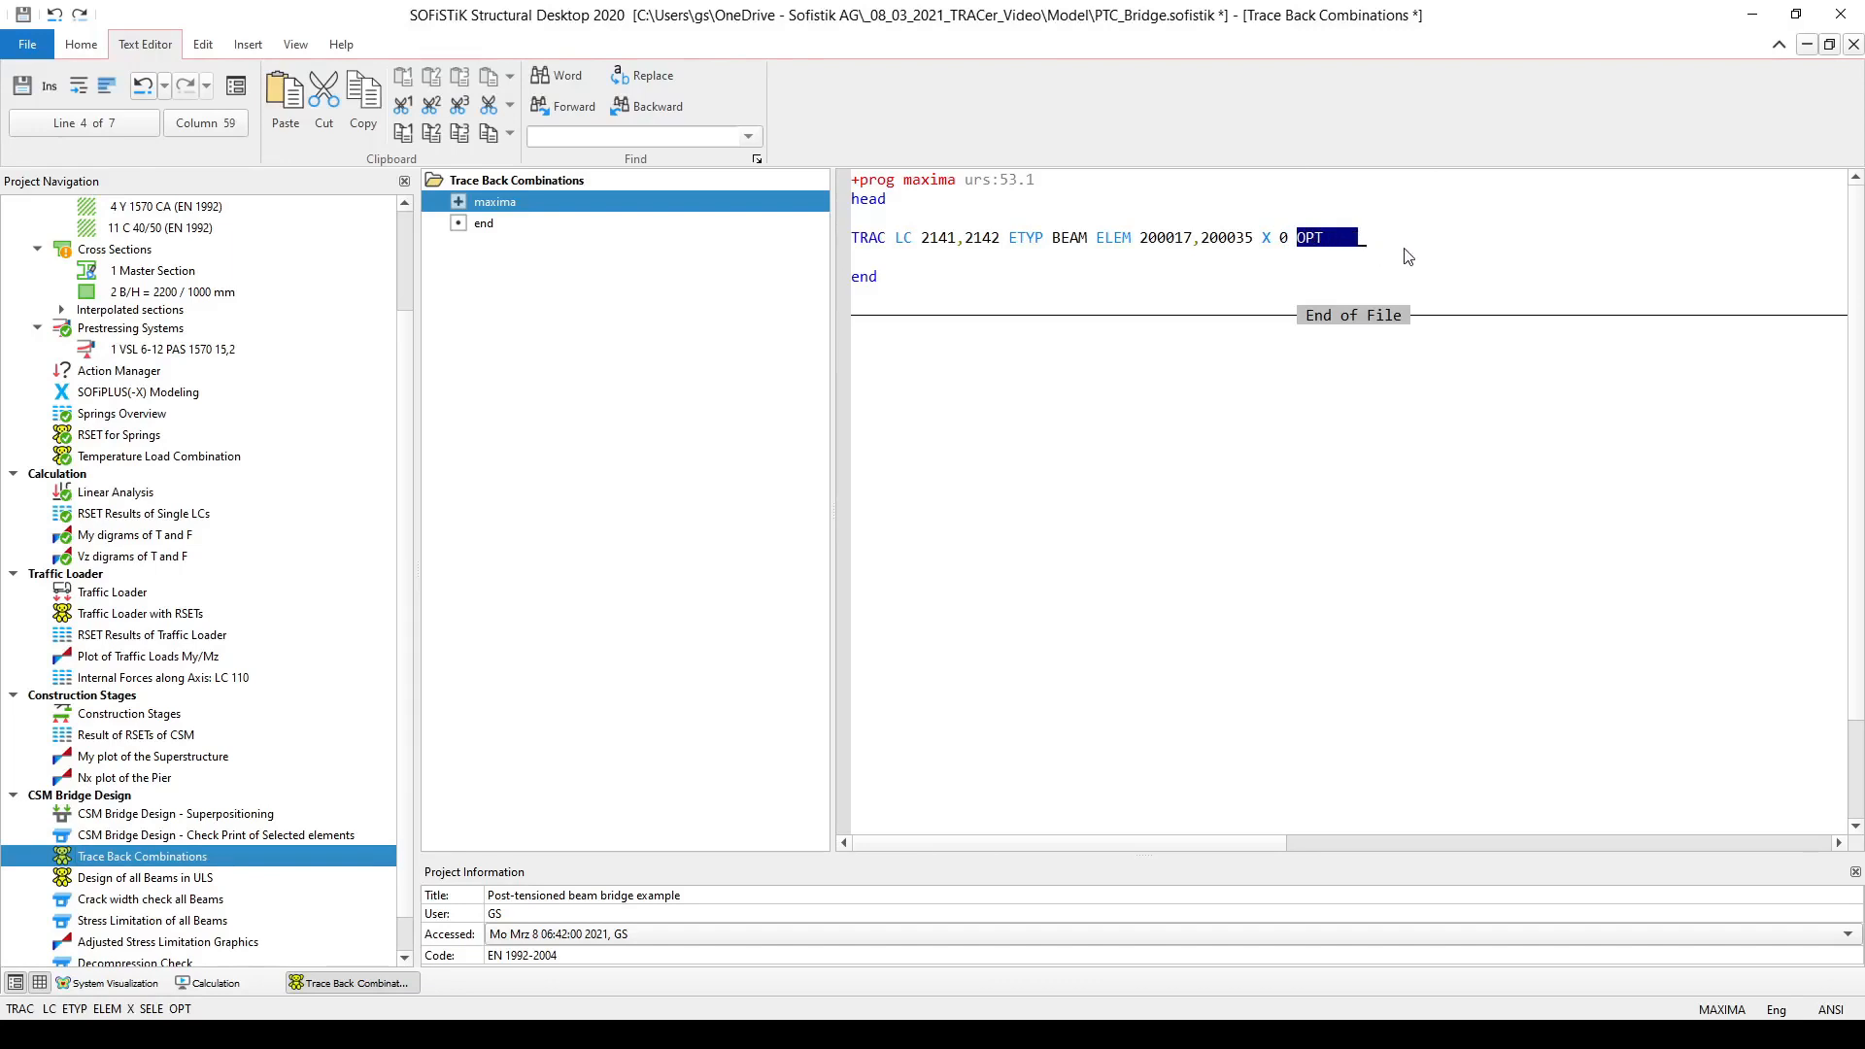
{"action": "key", "text": "Delete"}
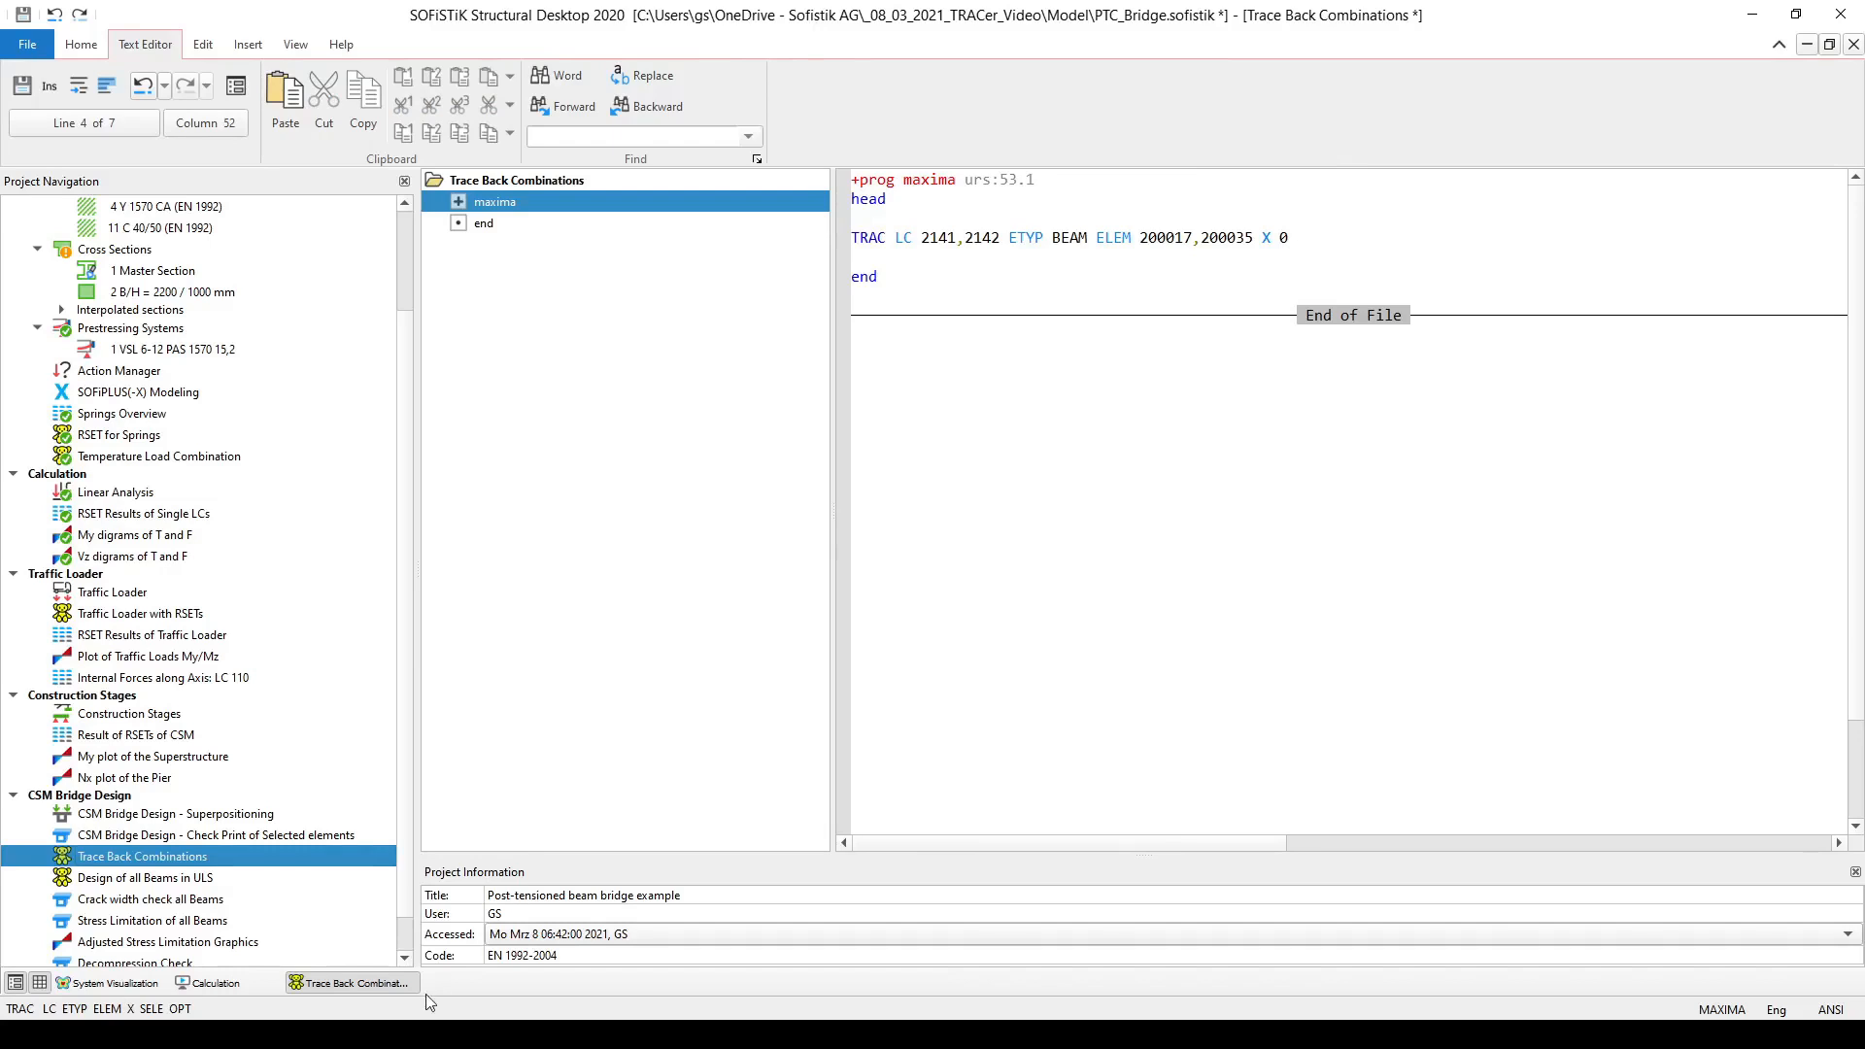
Check beams 200017 and 200035 in the Check Print of Selected elements settings and on the bridge model, leaving the selection unchanged
{"action": "left_click", "coordinate": [134, 991]}
{"action": "left_click_drag", "start_coordinate": [879, 489], "coordinate": [1140, 503]}
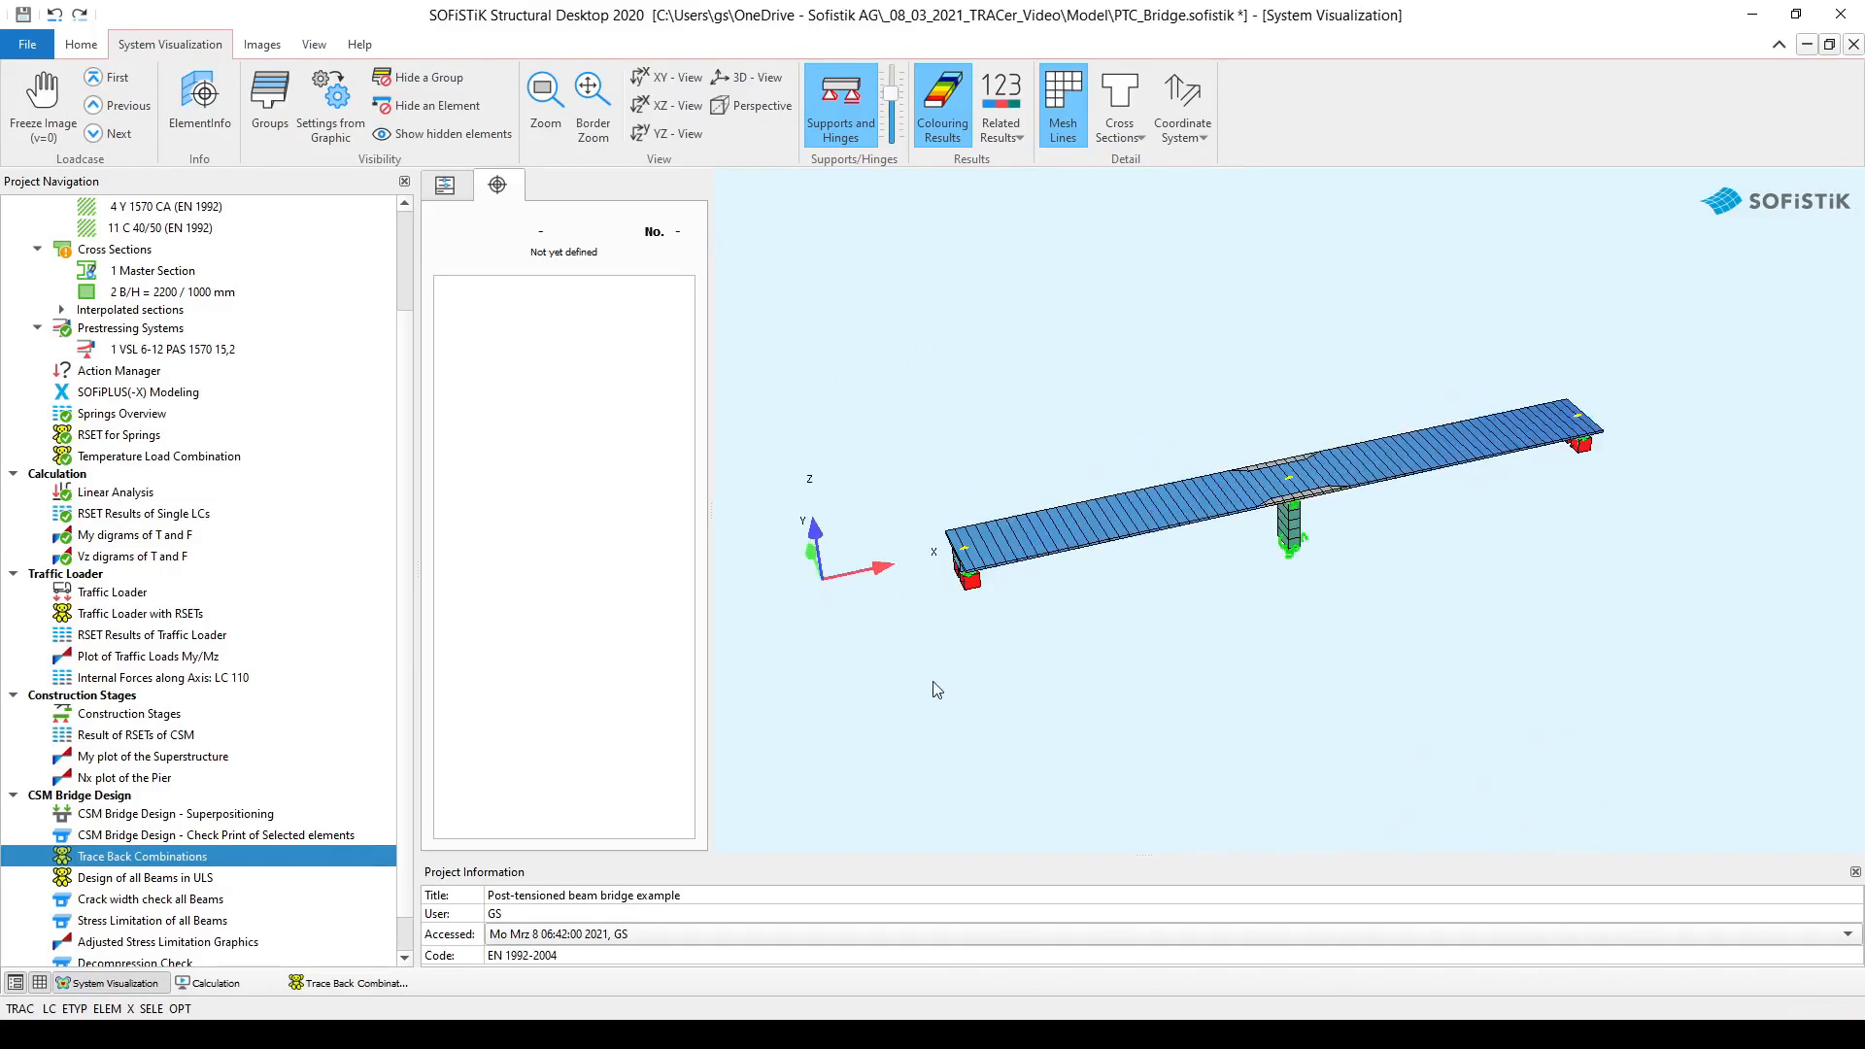
{"action": "left_click", "coordinate": [202, 839]}
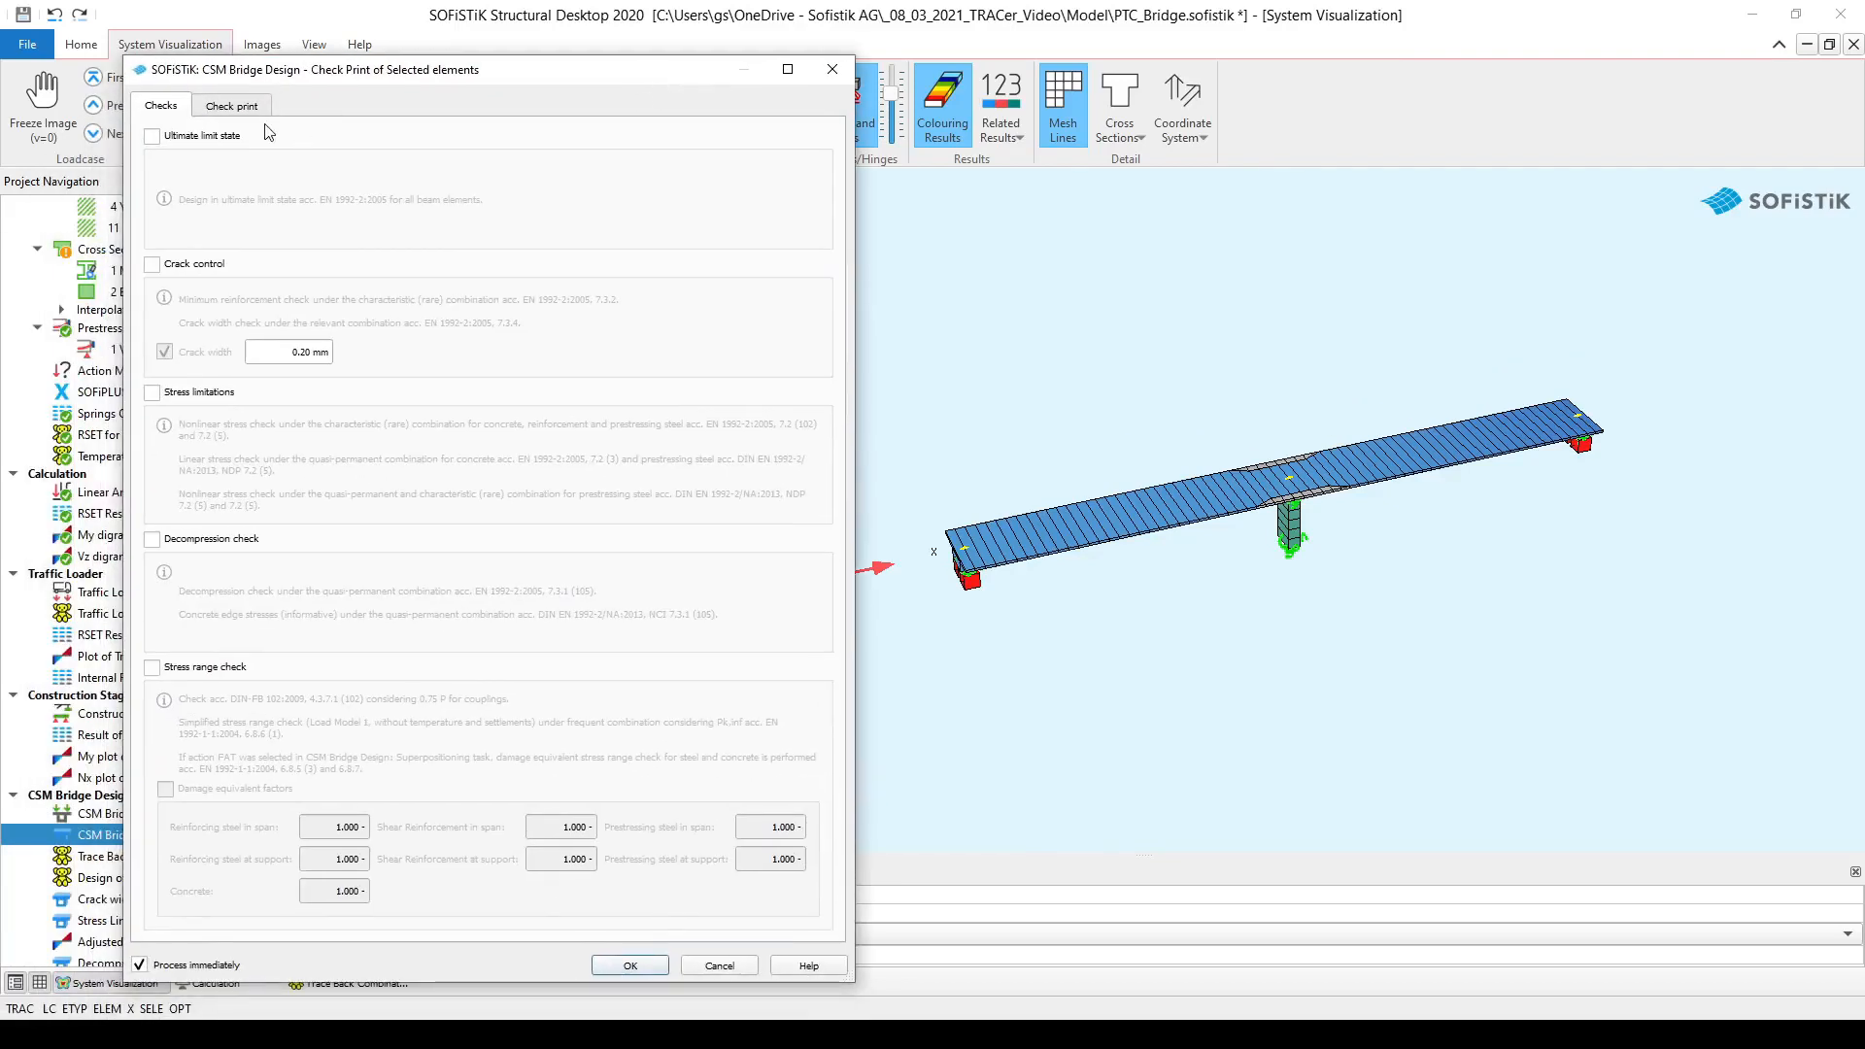
{"action": "left_click", "coordinate": [236, 109]}
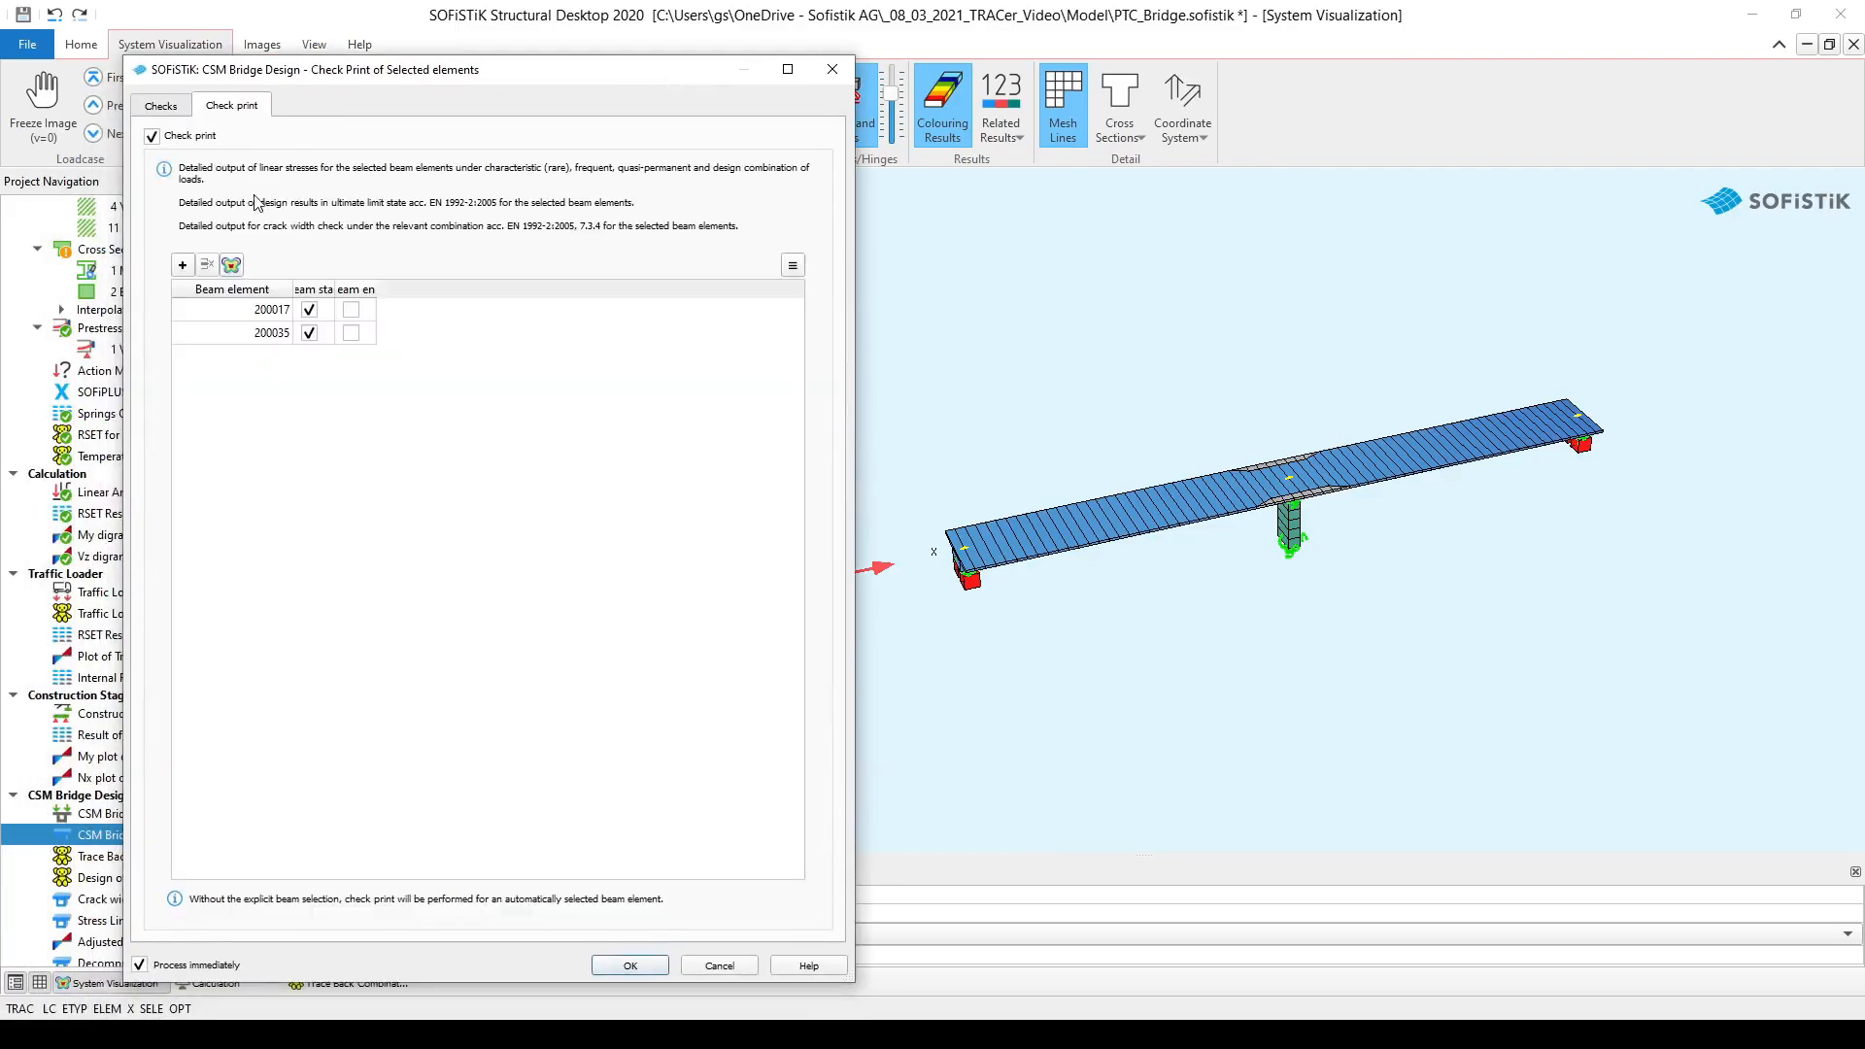
{"action": "left_click", "coordinate": [231, 265]}
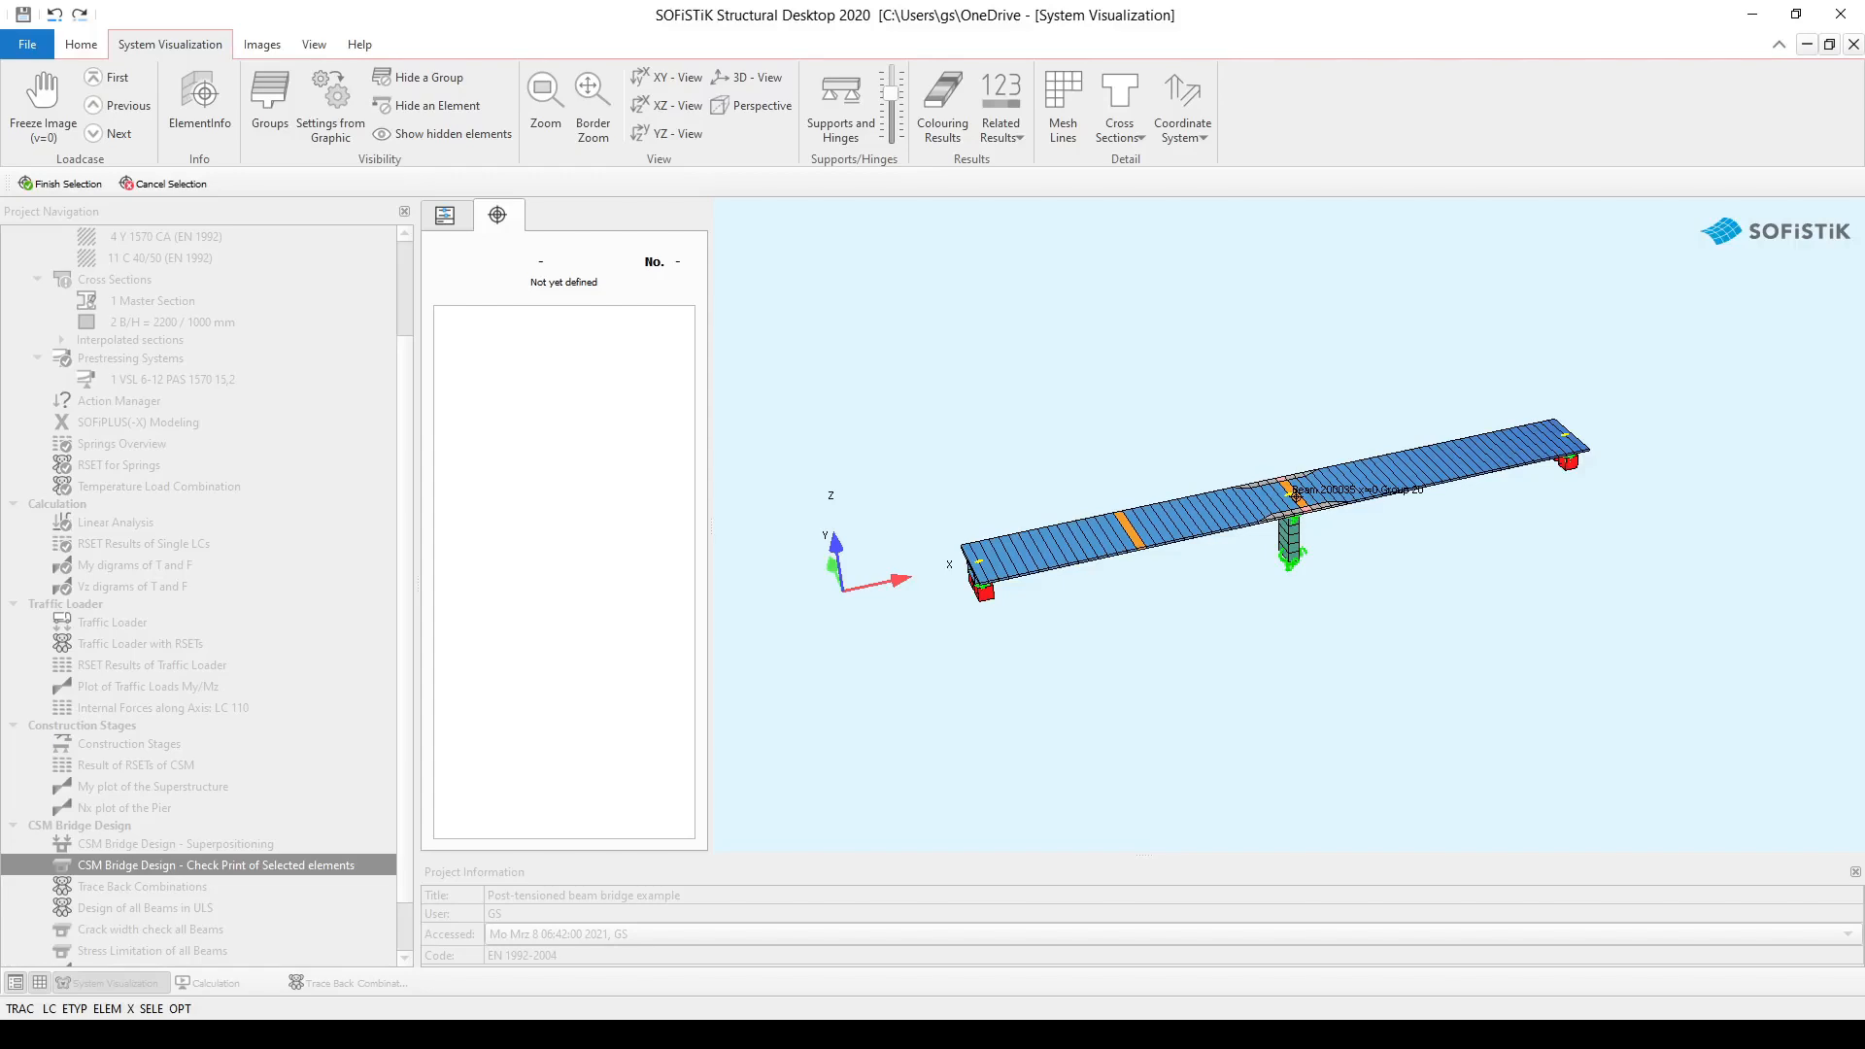
{"action": "right_click", "coordinate": [1240, 406]}
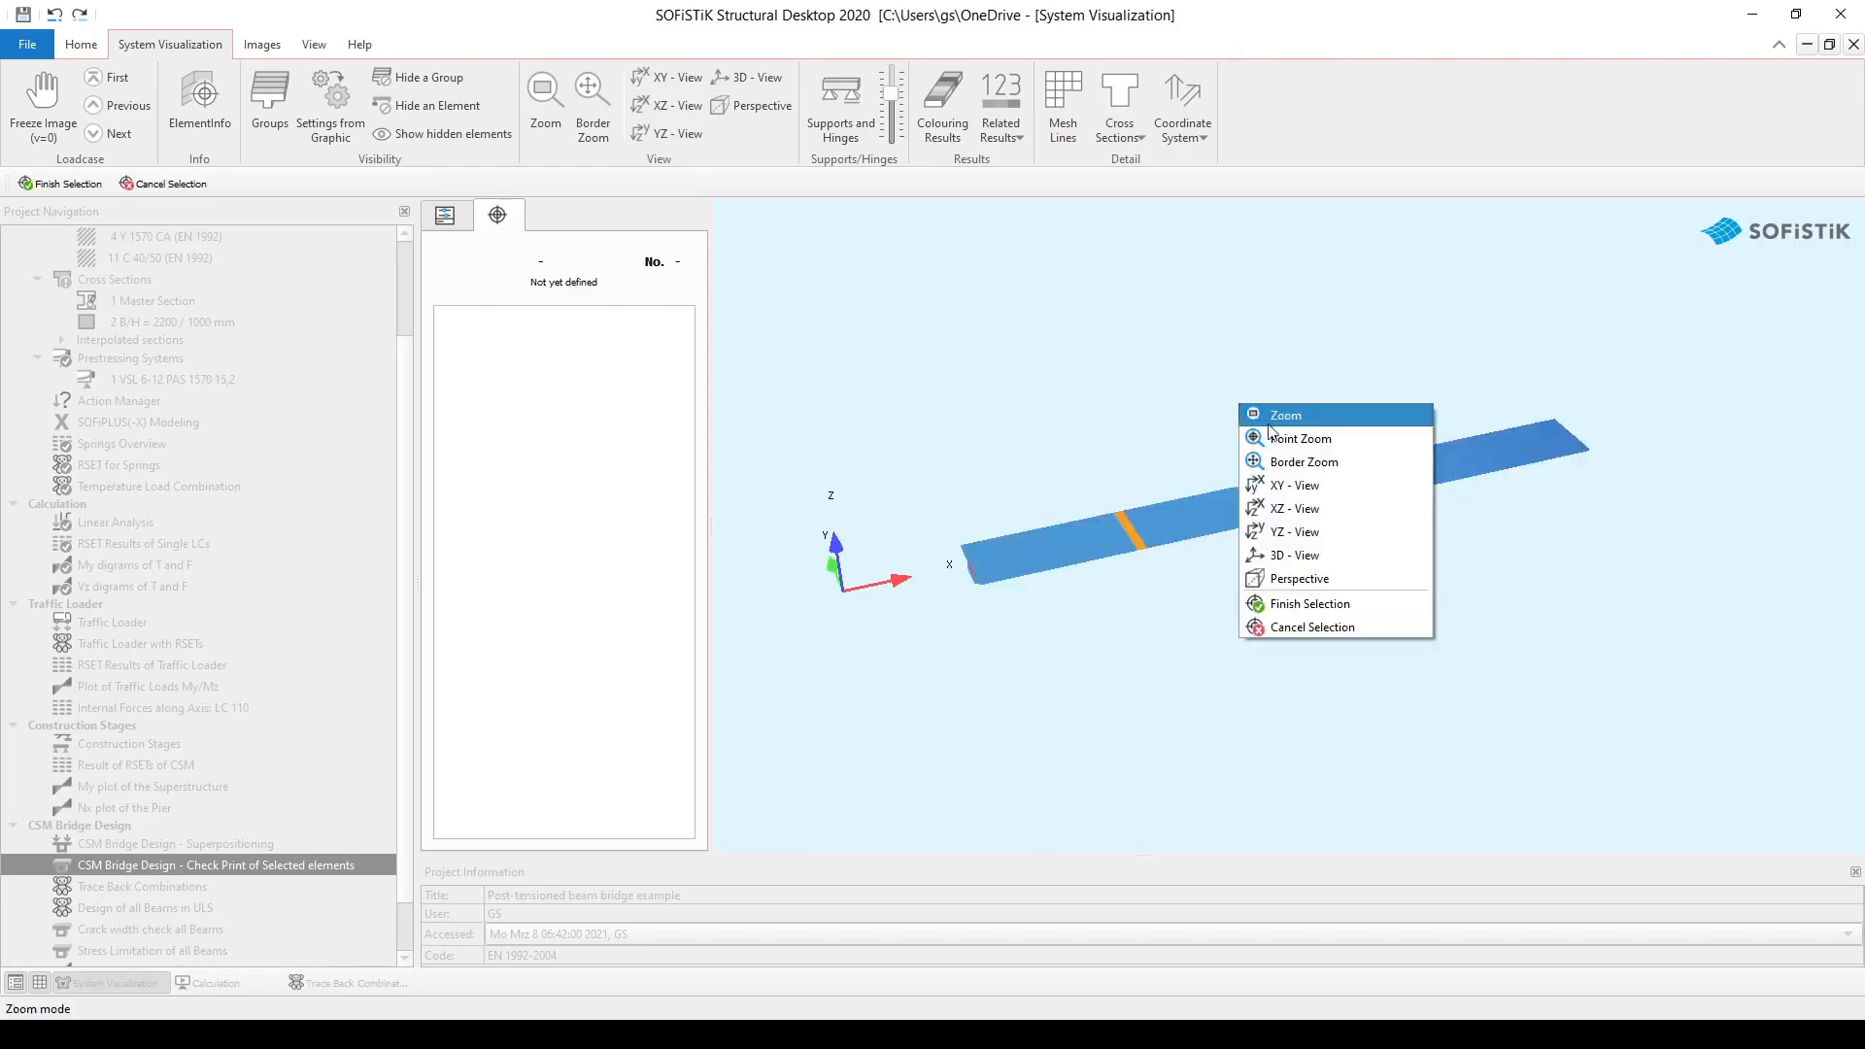
{"action": "left_click", "coordinate": [1334, 632]}
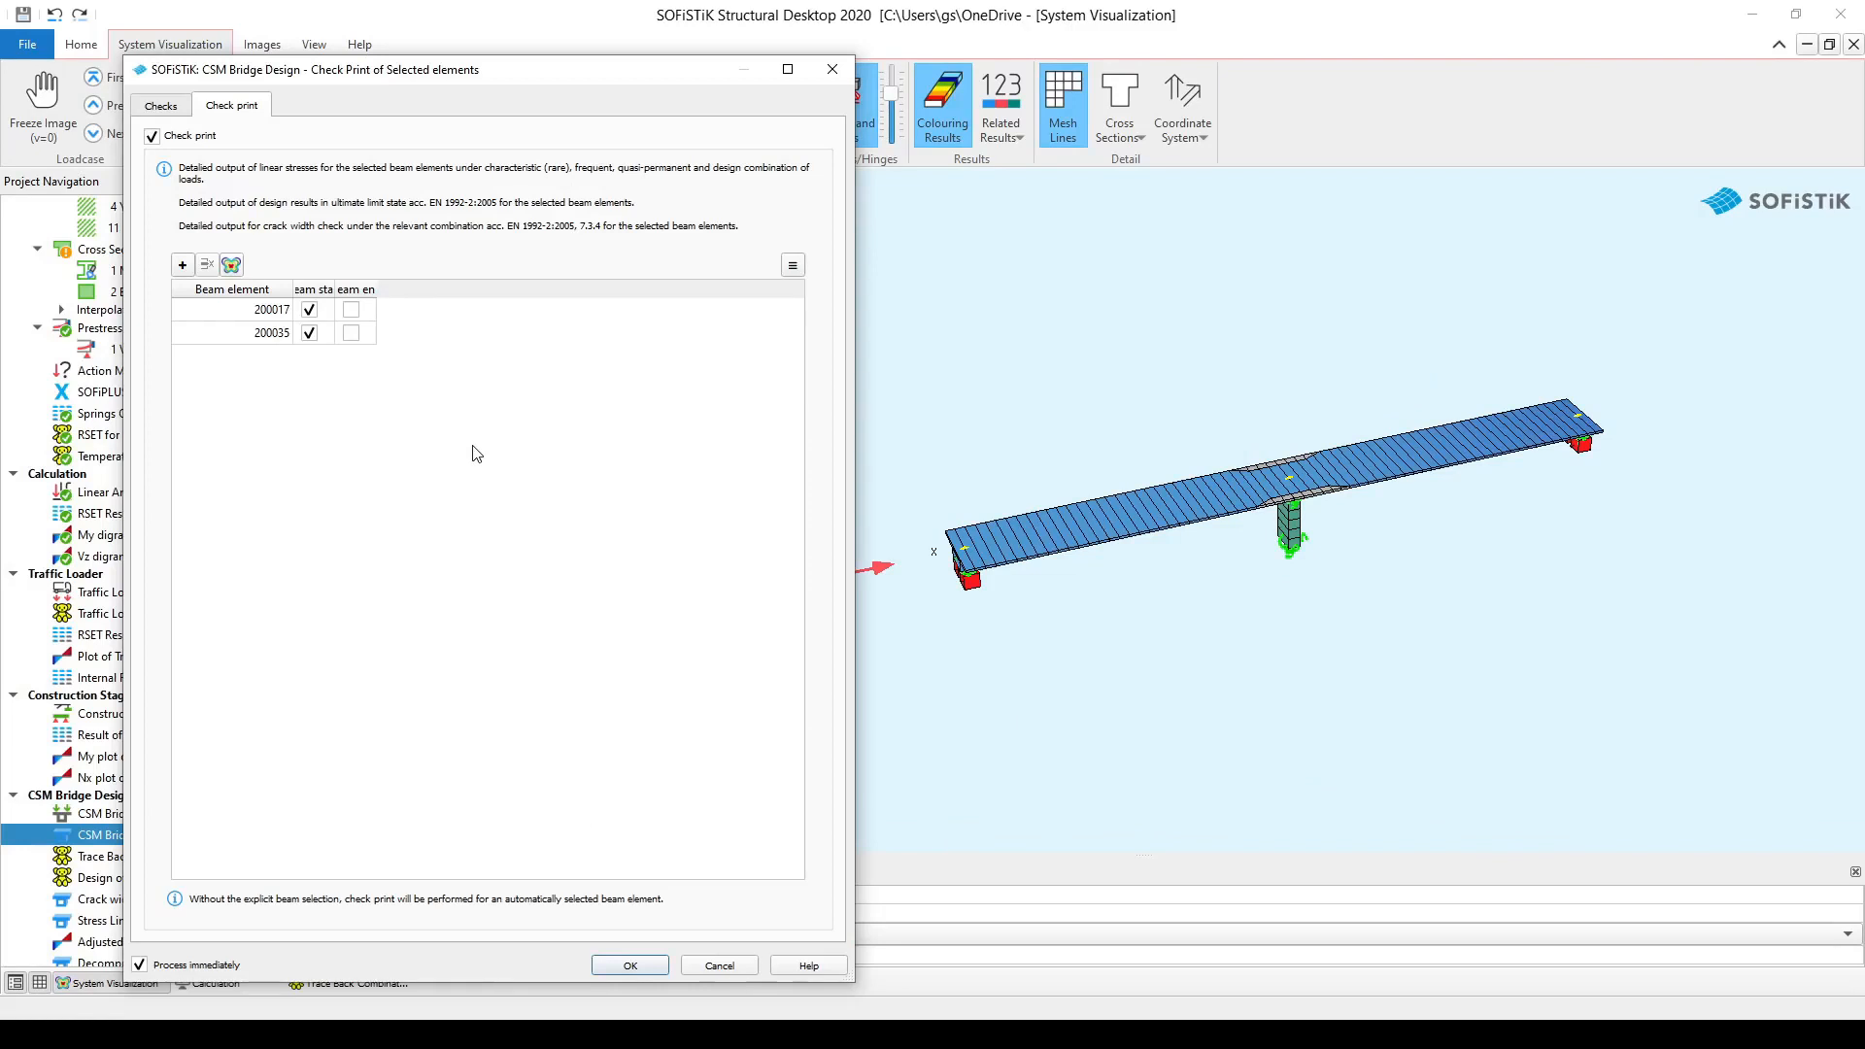
{"action": "left_click", "coordinate": [732, 968]}
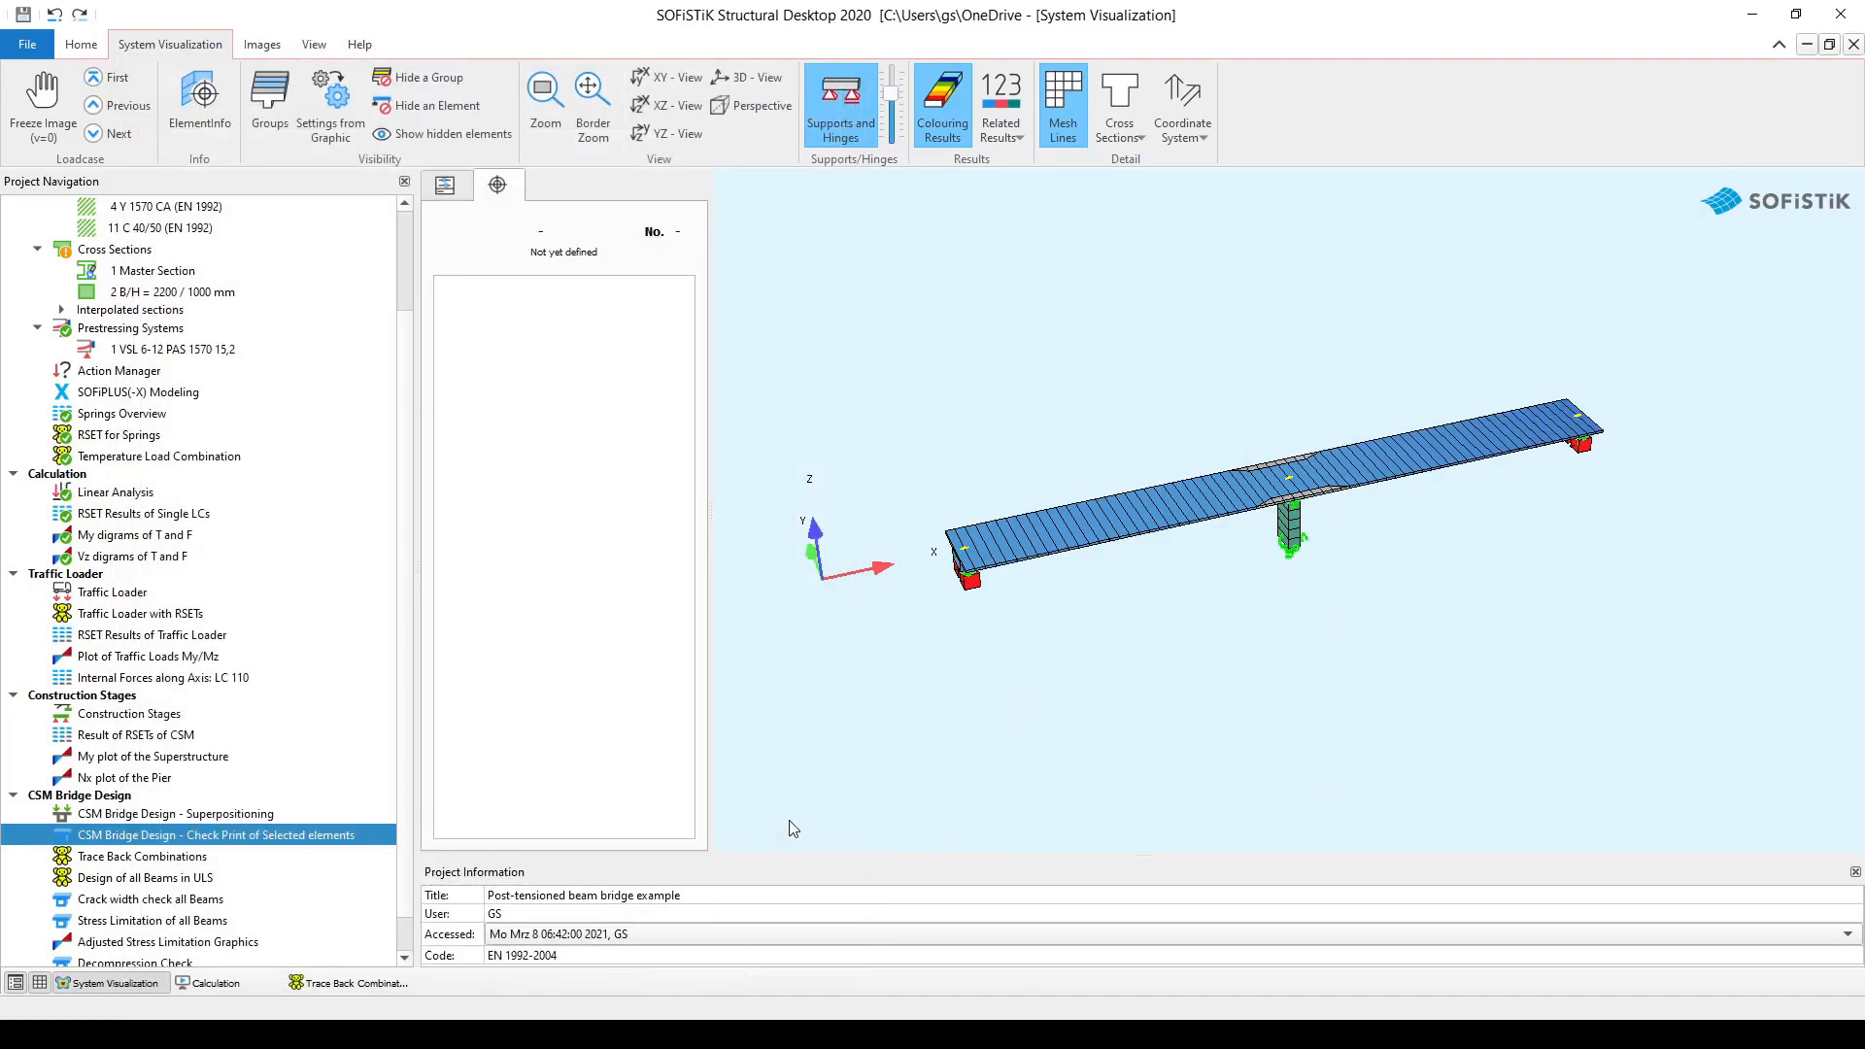
Calculate only the Trace Back Combinations task and open its report
{"action": "left_click", "coordinate": [346, 982]}
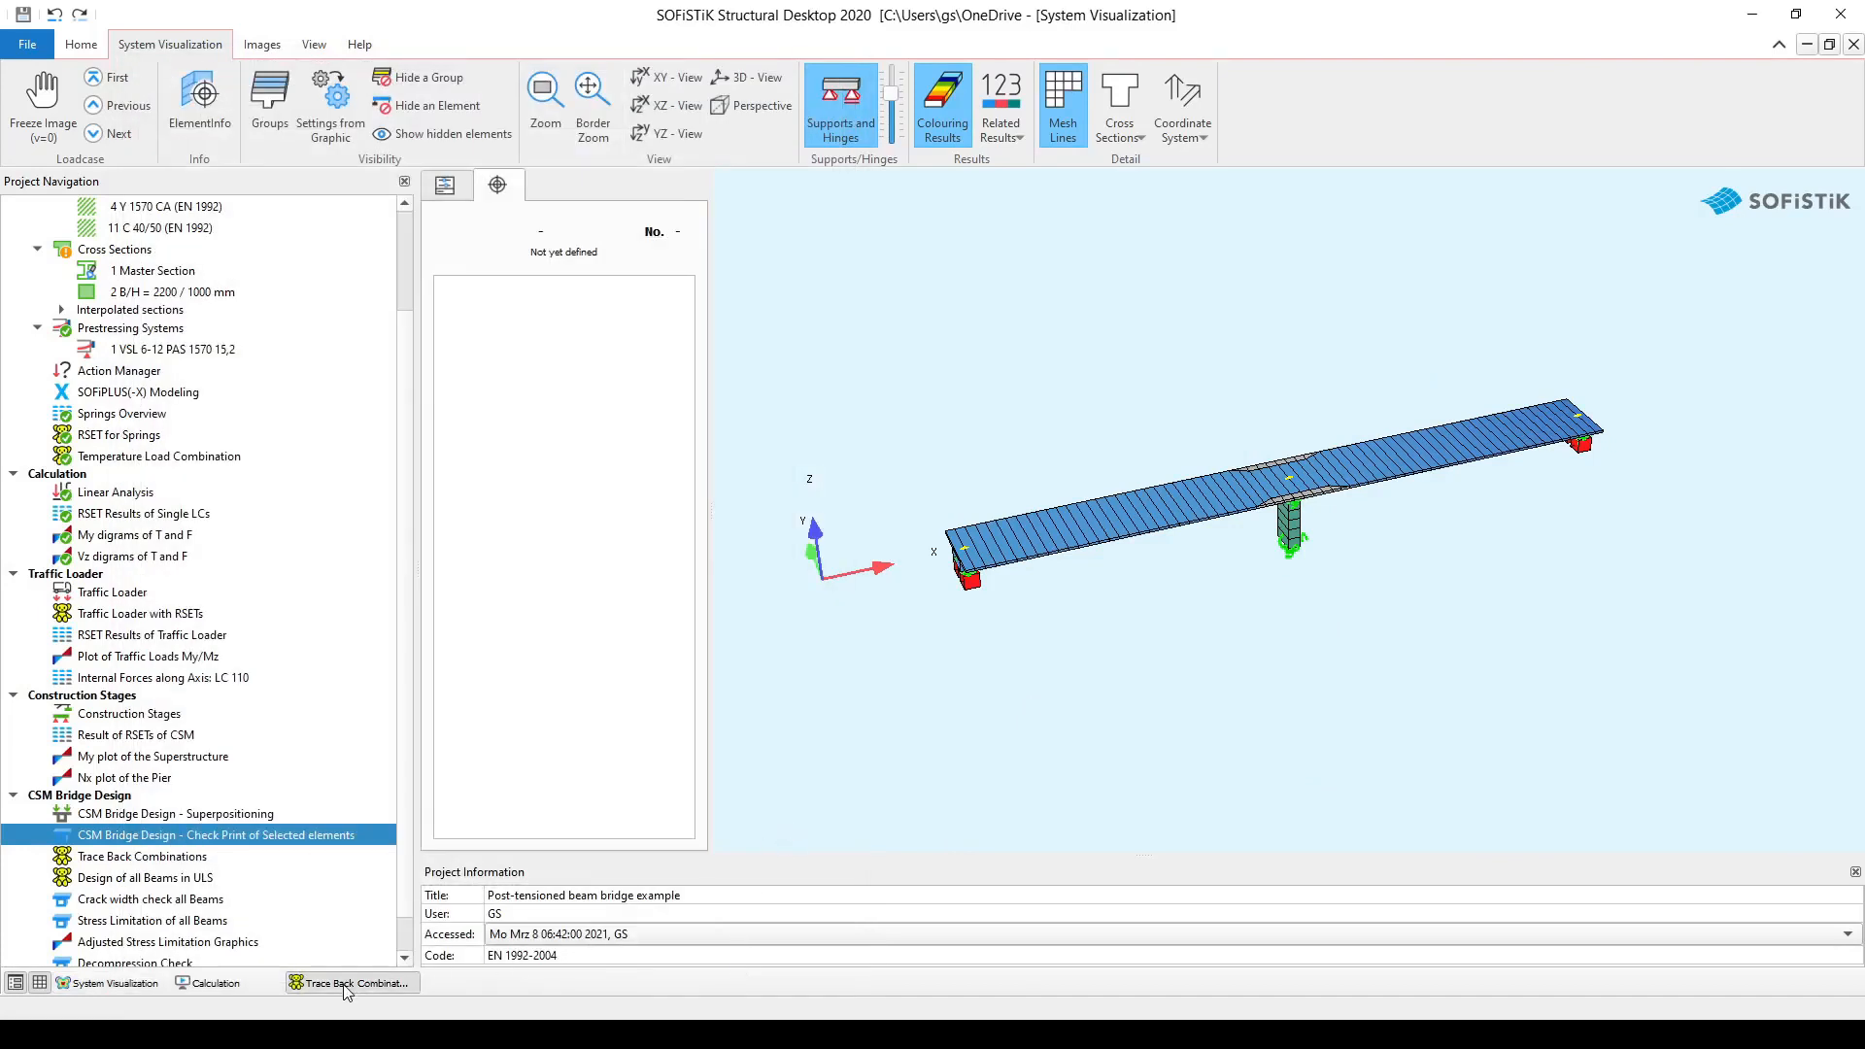
{"action": "left_click", "coordinate": [185, 859]}
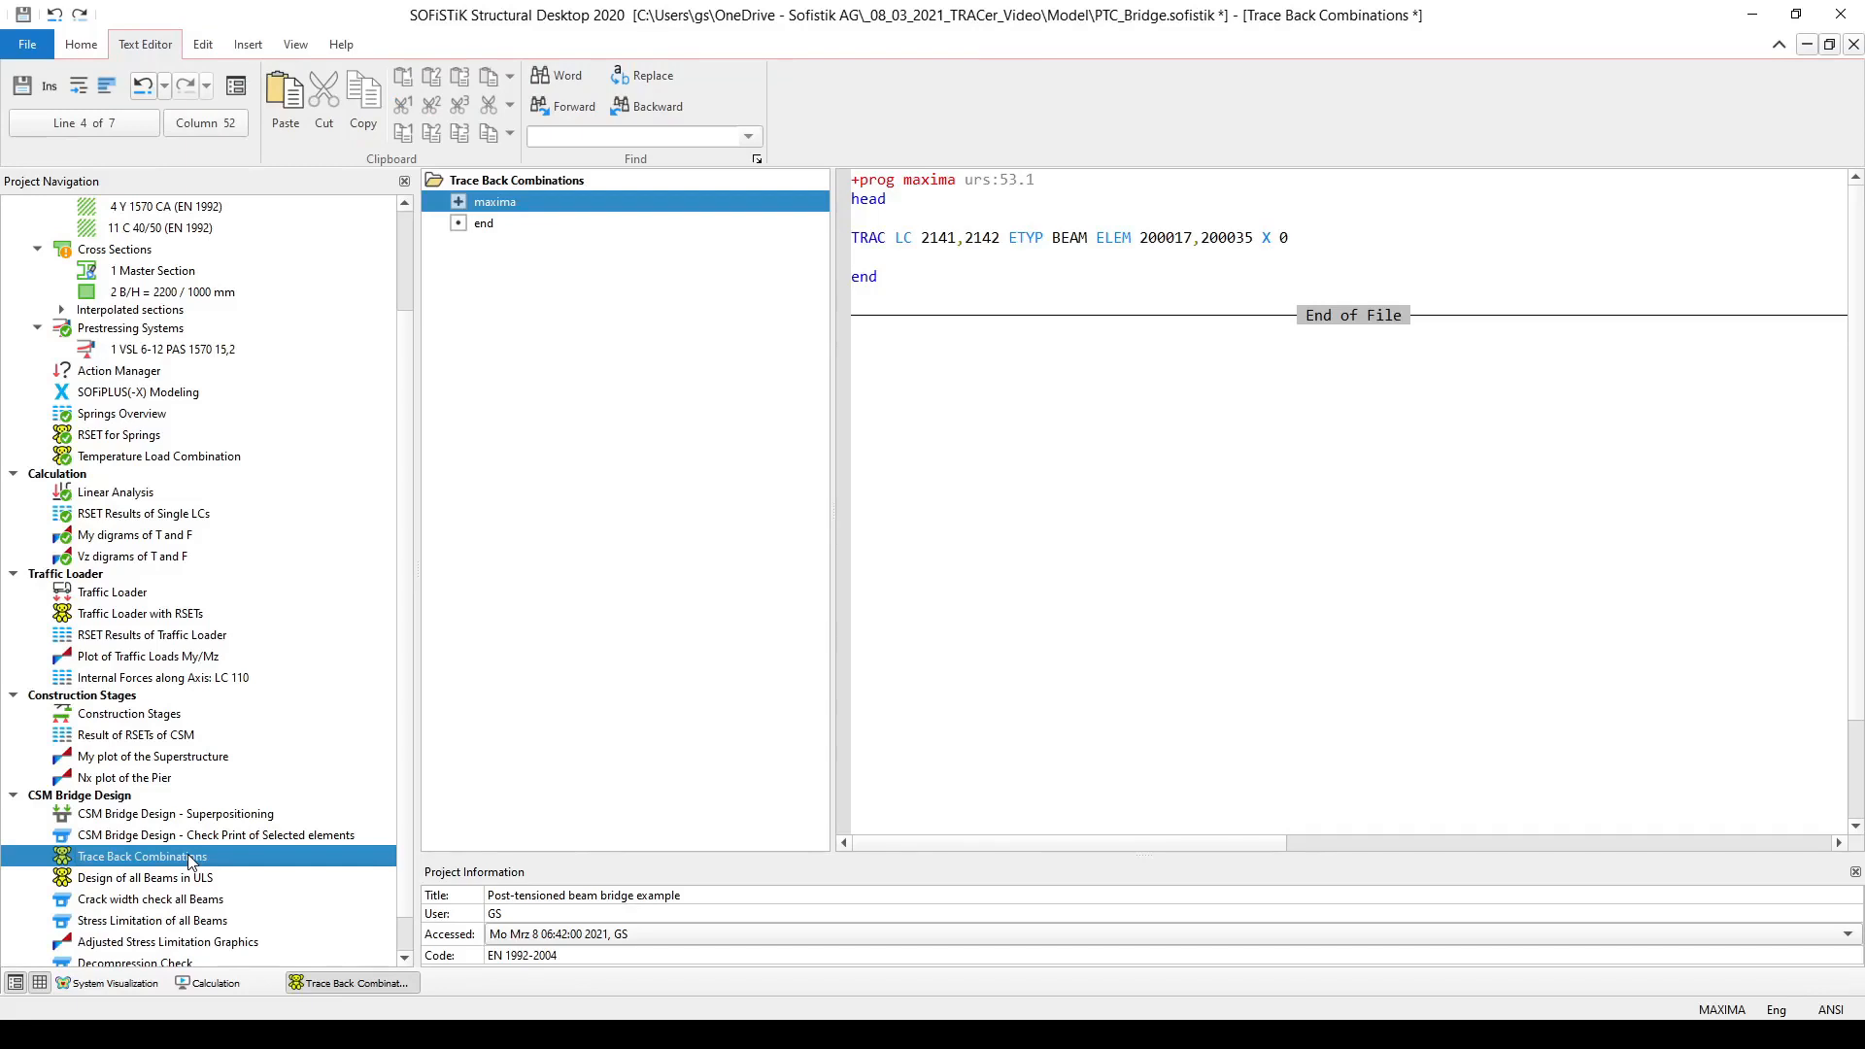
{"action": "right_click", "coordinate": [191, 861]}
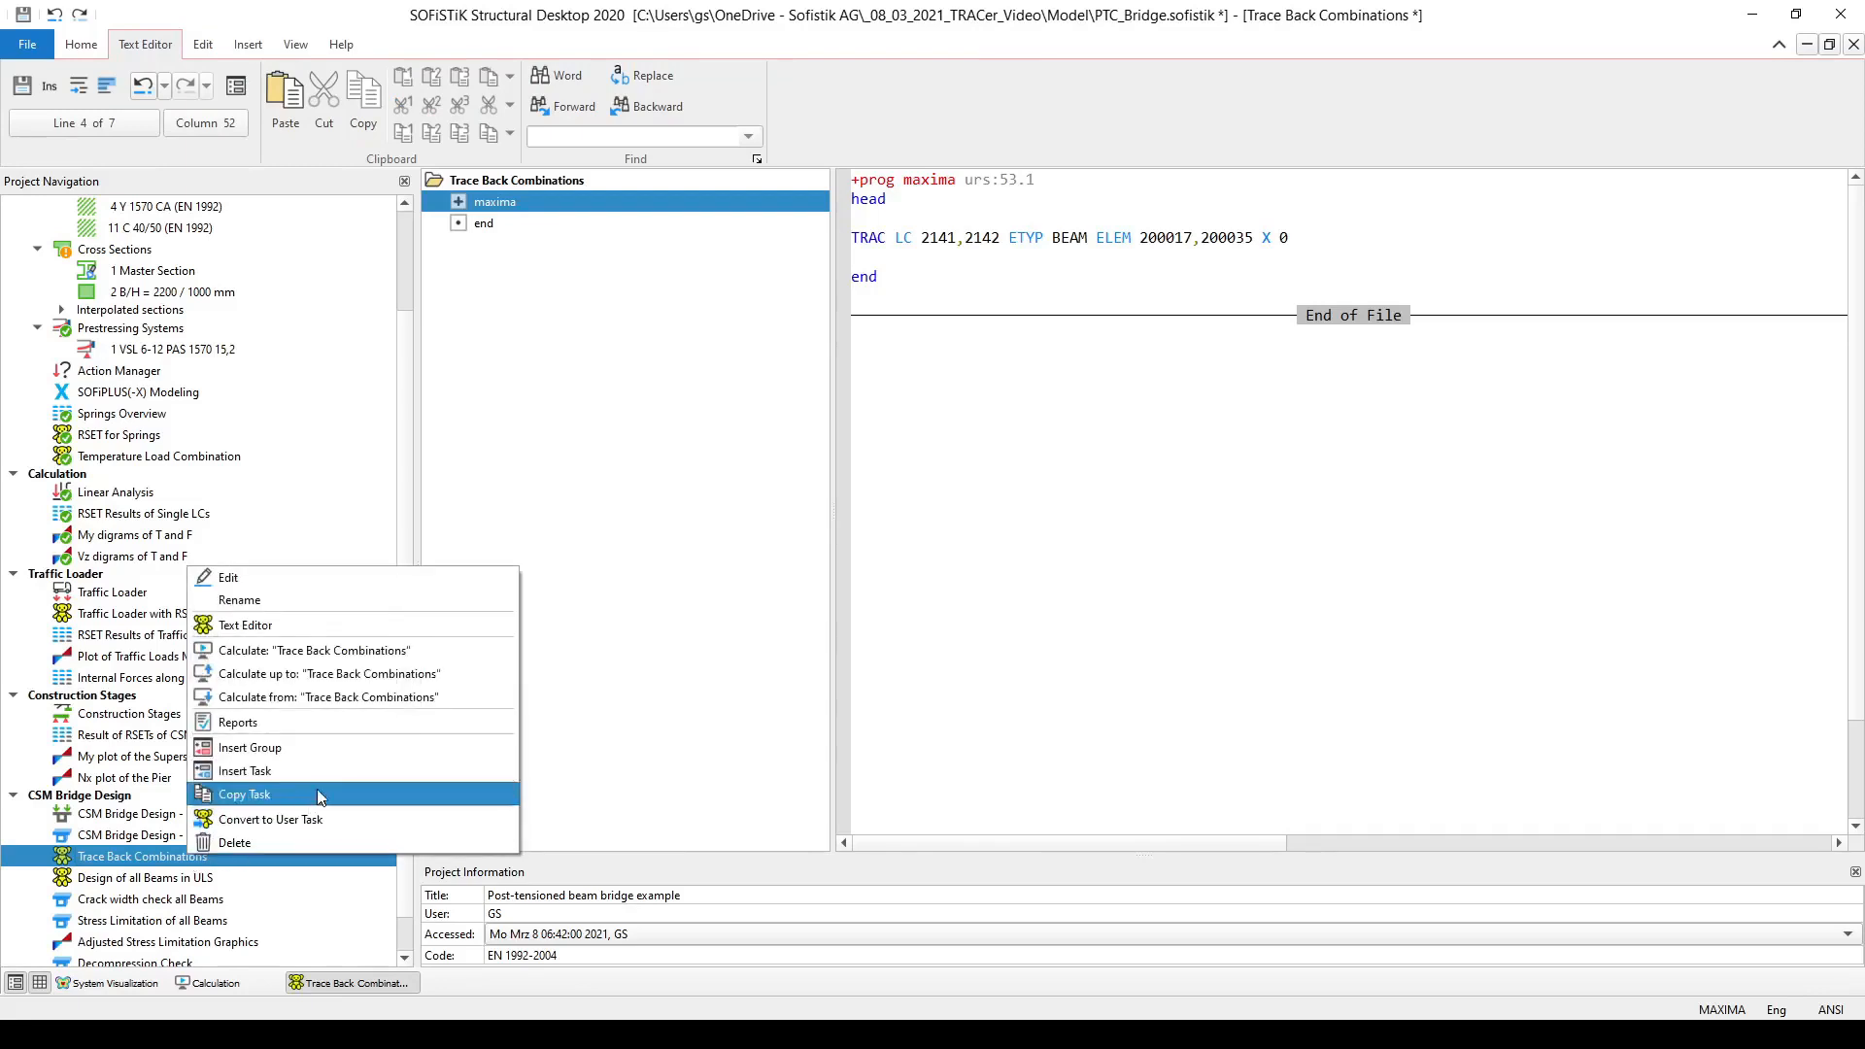
{"action": "left_click", "coordinate": [428, 658]}
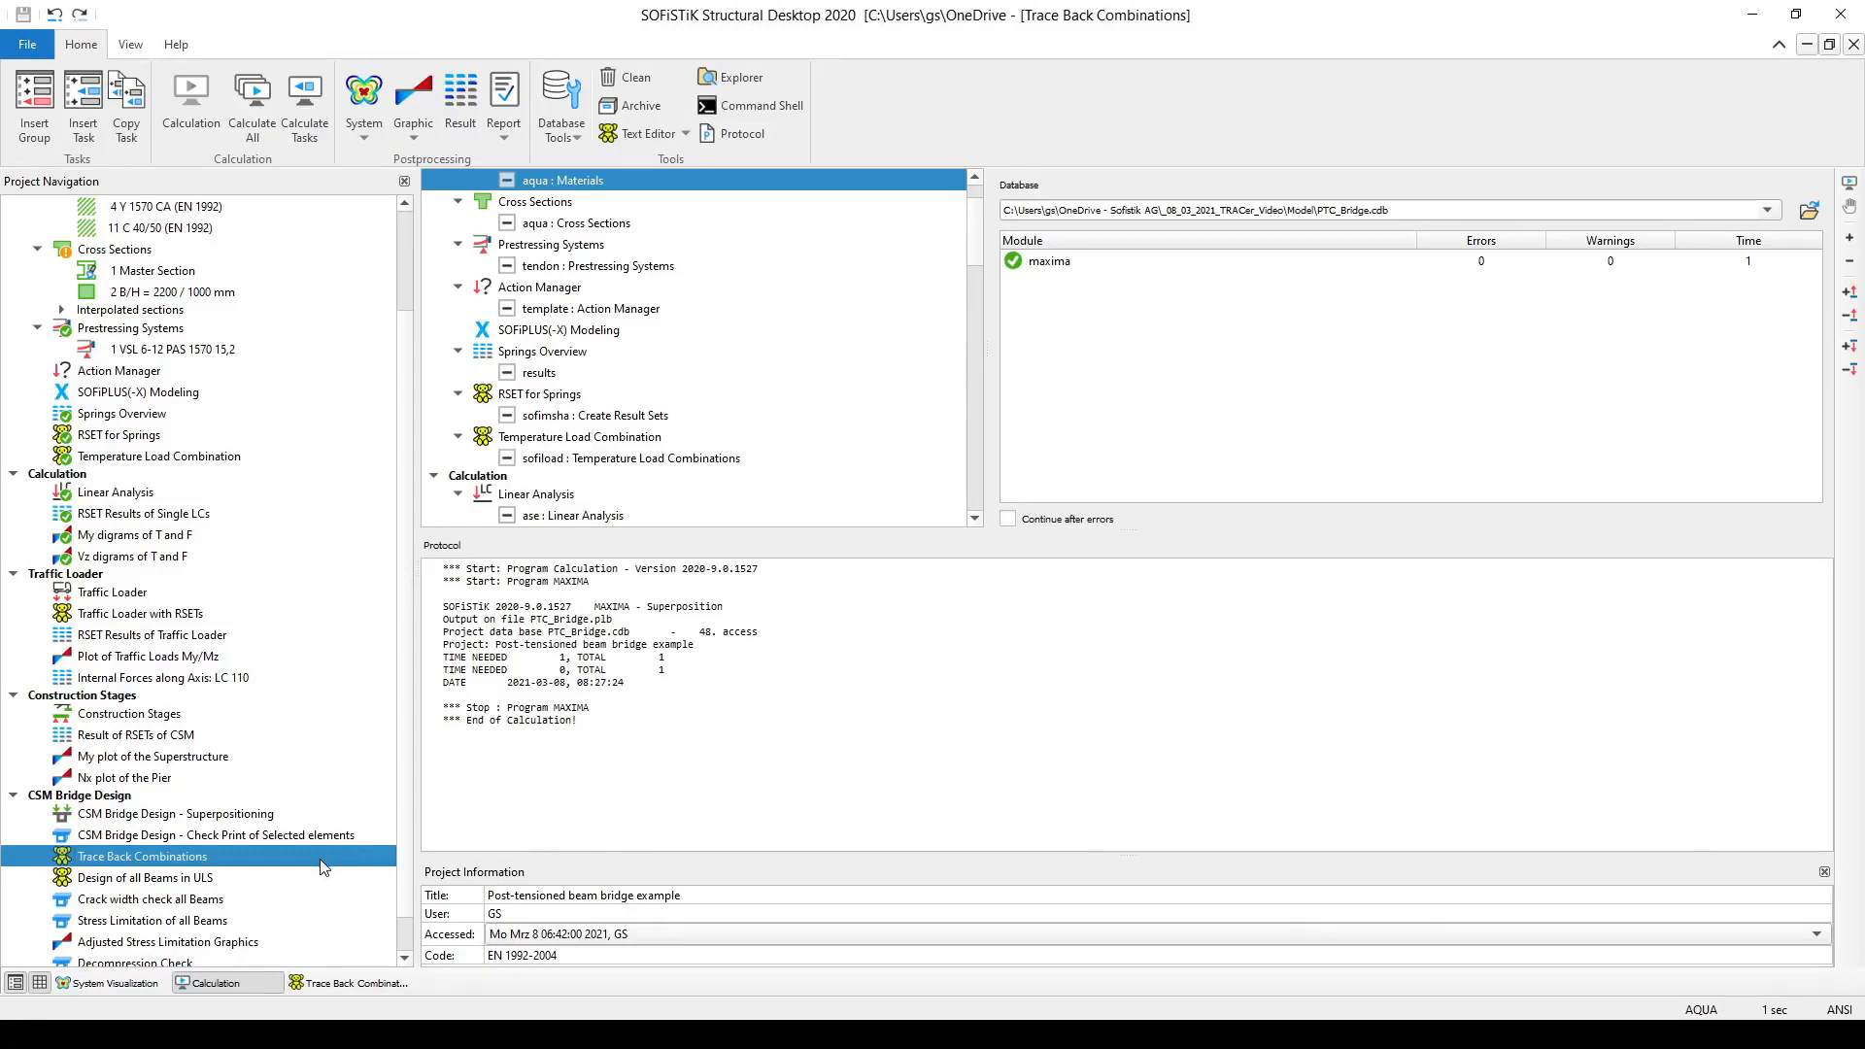
{"action": "right_click", "coordinate": [261, 864]}
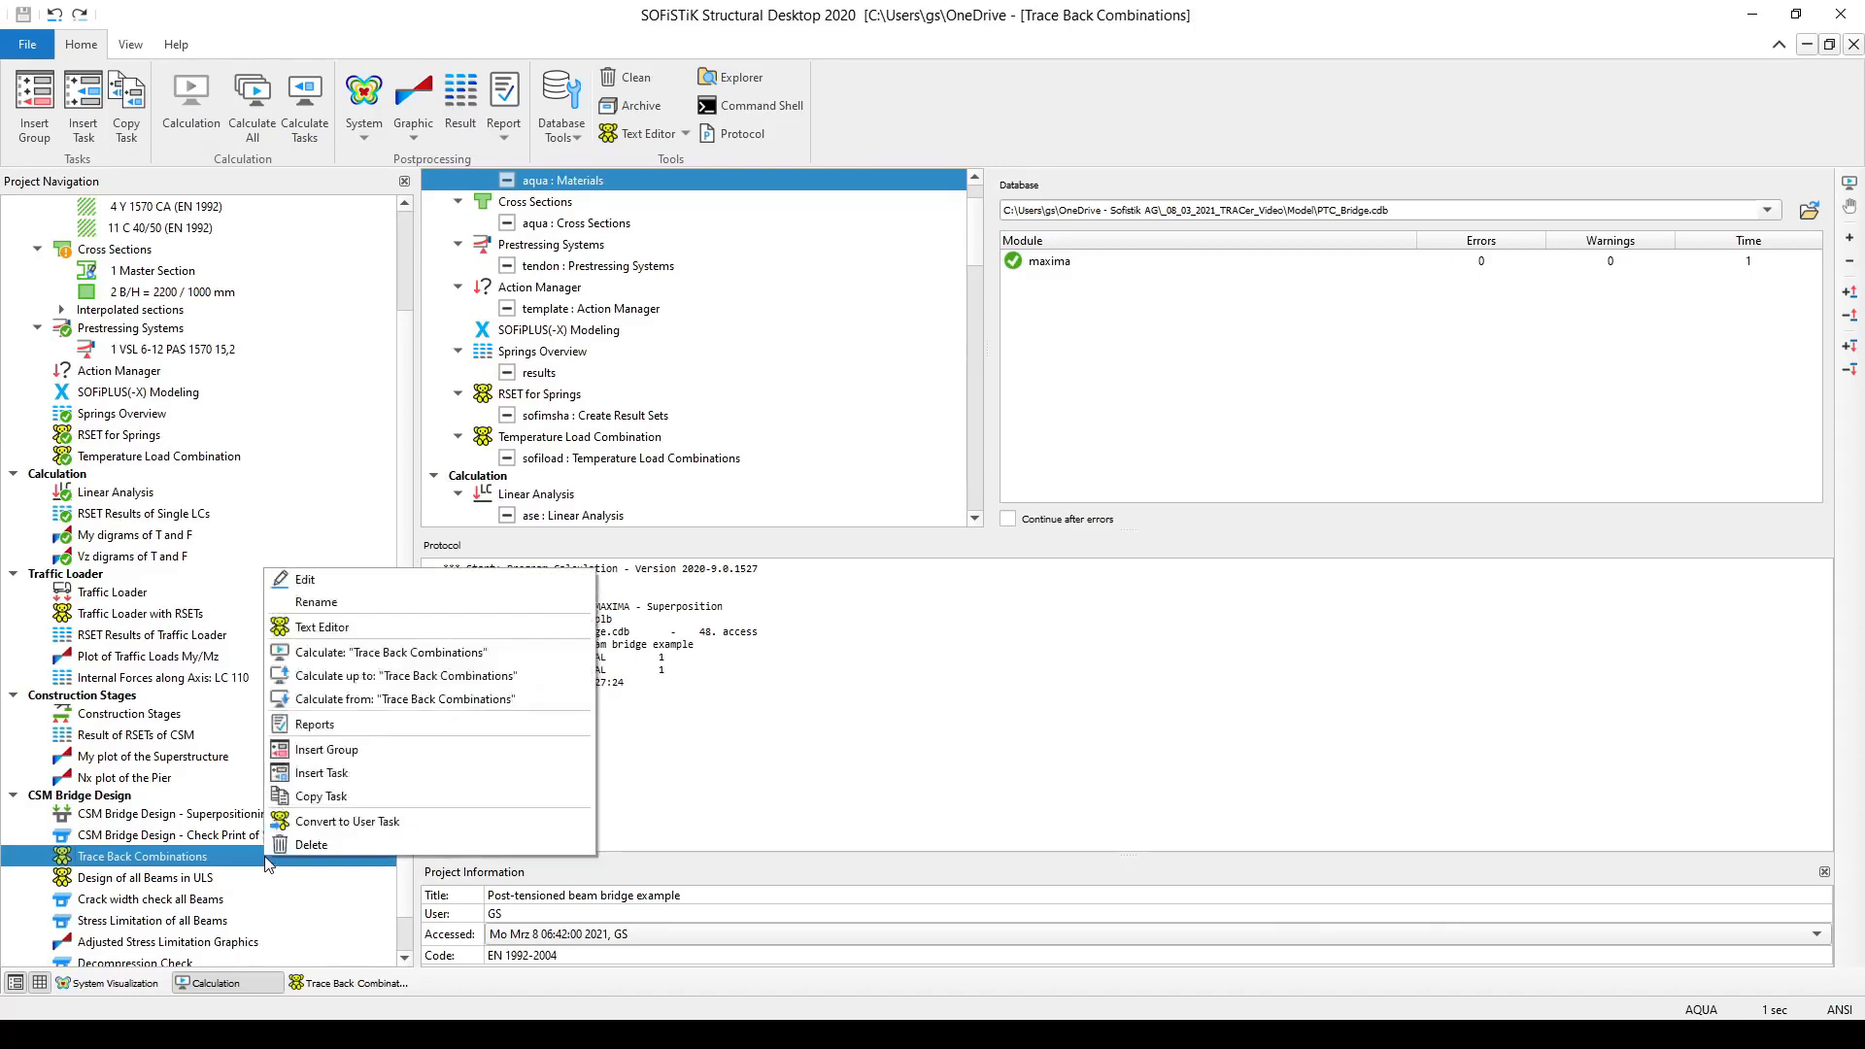
{"action": "left_click", "coordinate": [339, 731]}
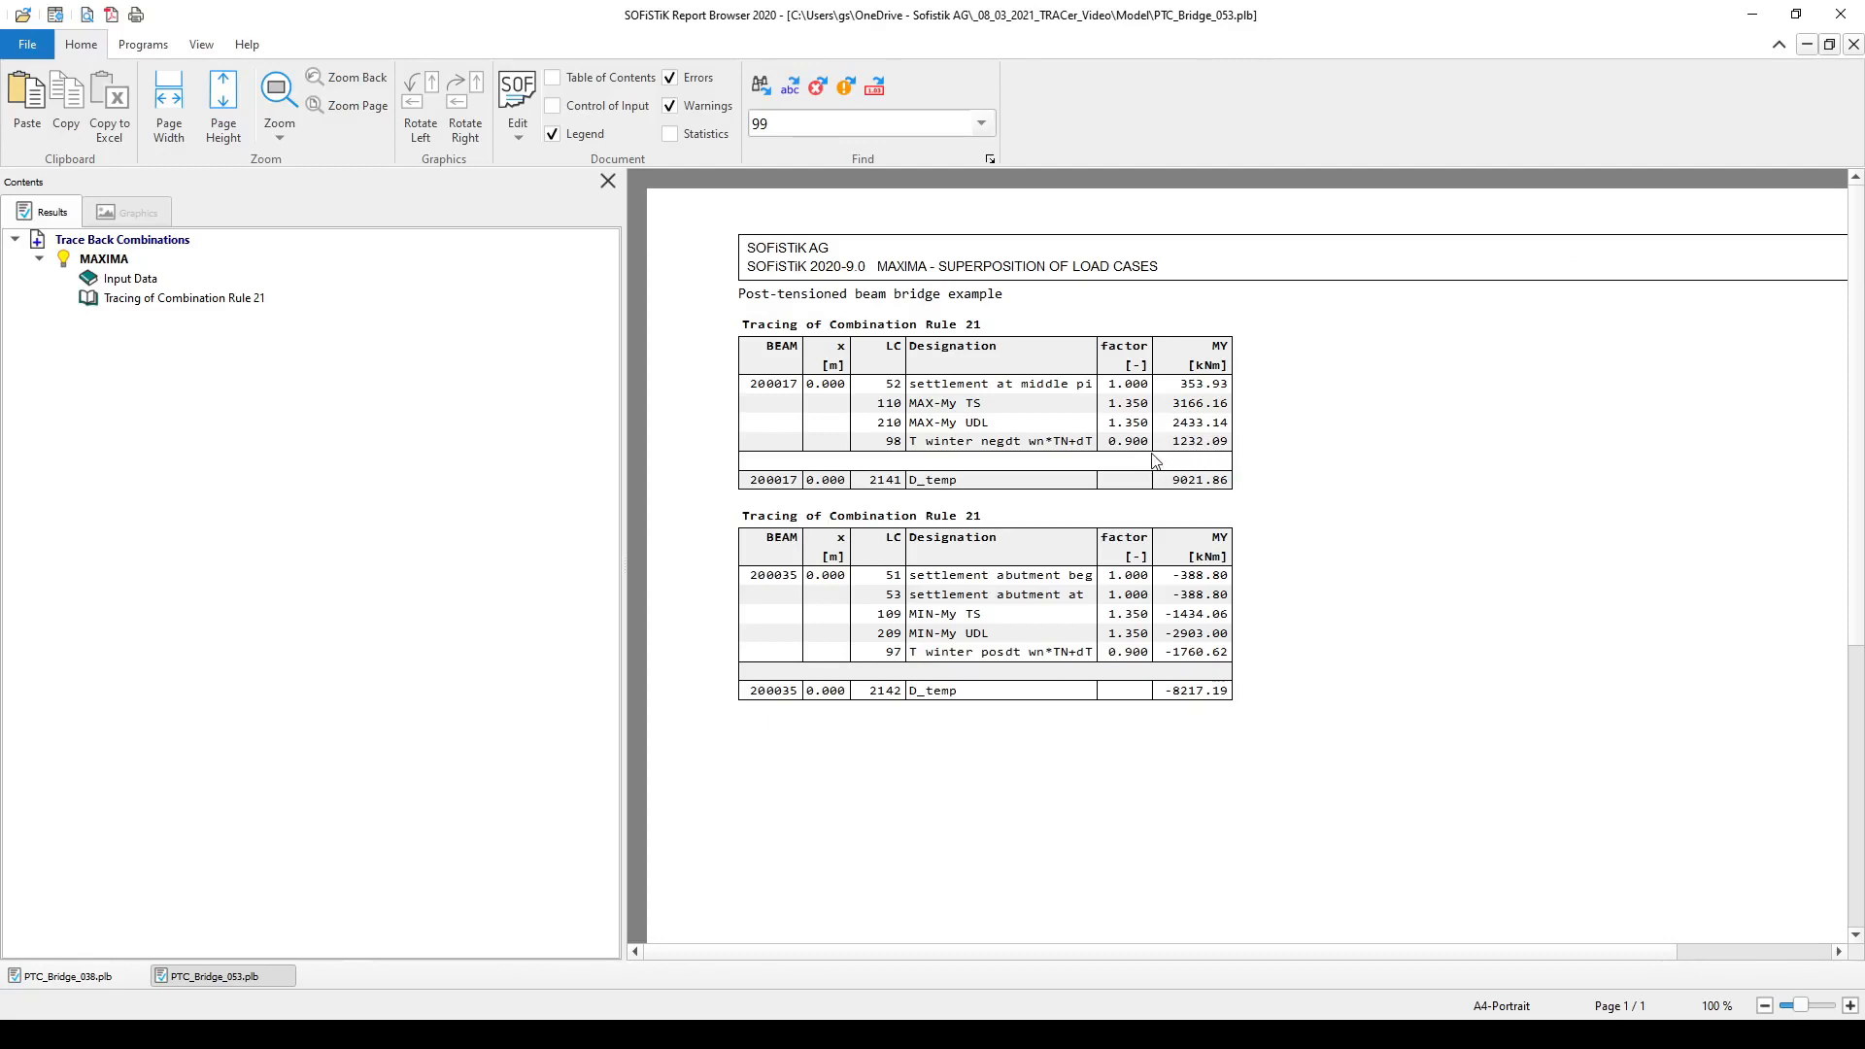
Compare the Tracing of Combination Rule 21 tables with the Design Forces and Moments in the PTC_Bridge_038.plb report
{"action": "left_click", "coordinate": [1192, 496]}
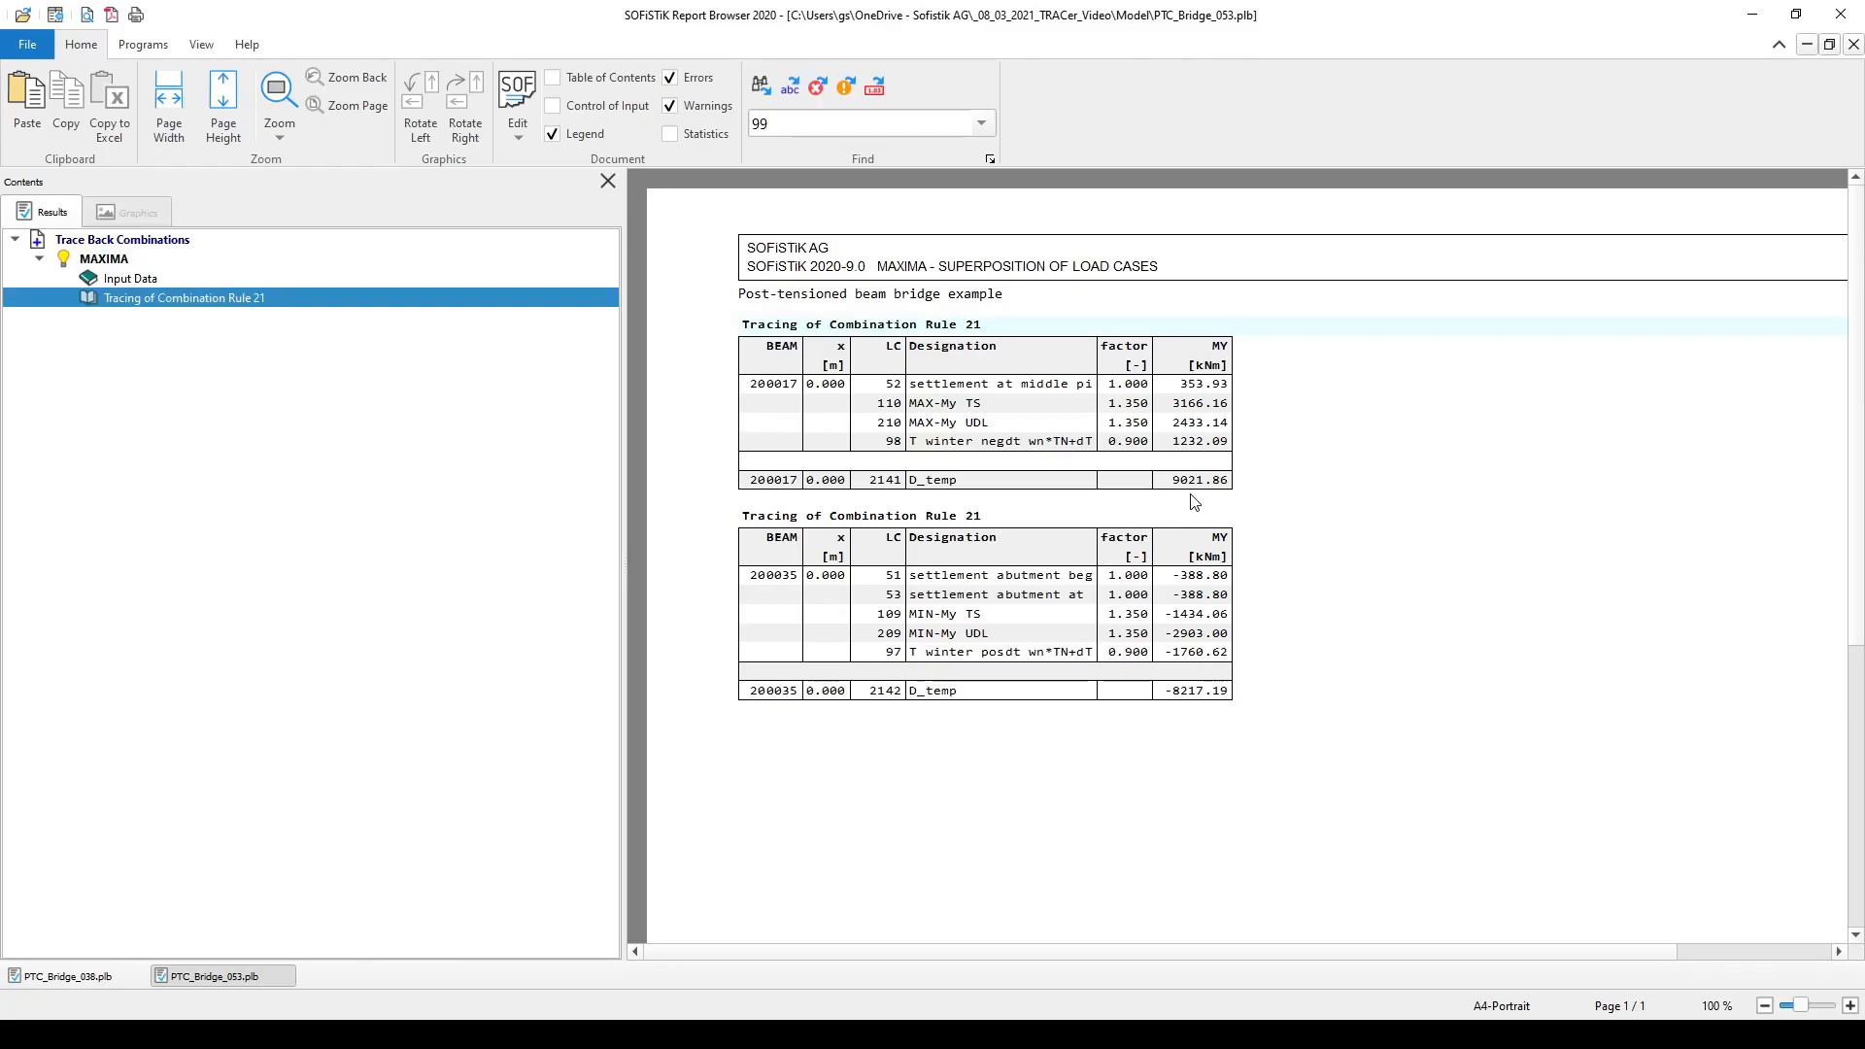
{"action": "left_click", "coordinate": [1198, 508]}
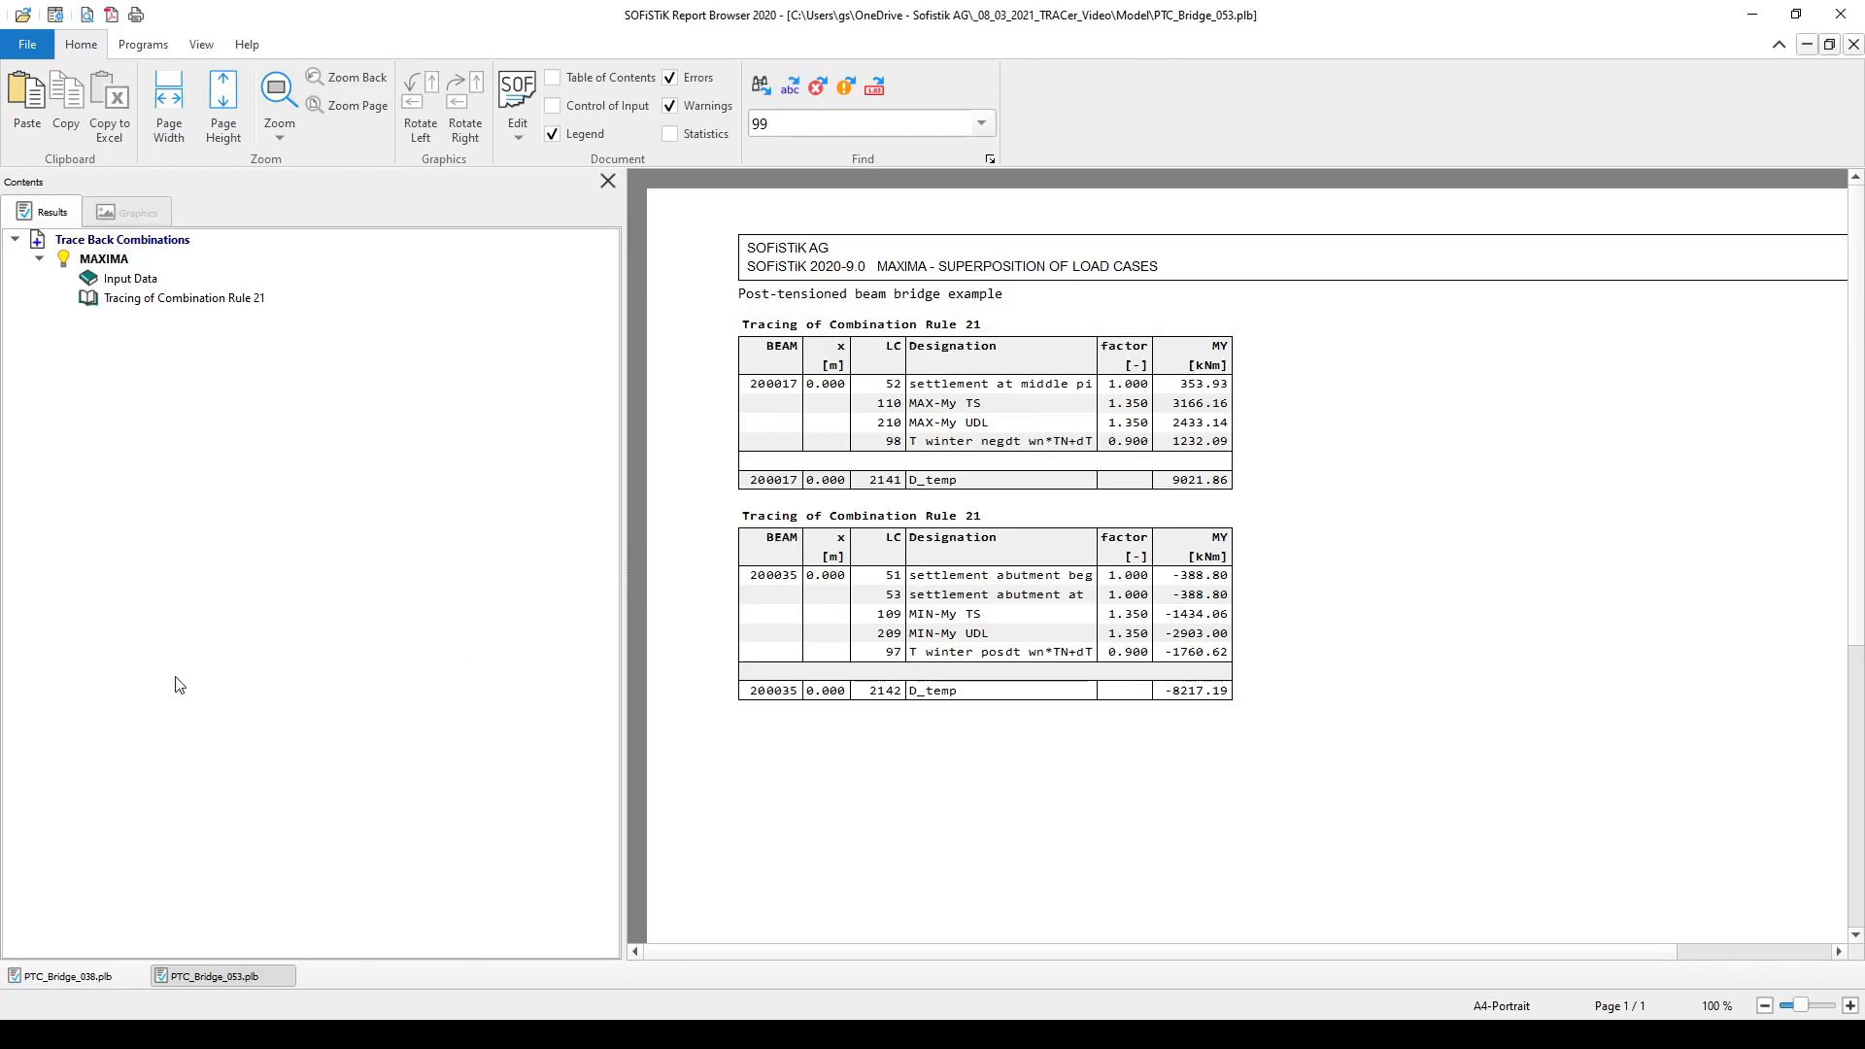
{"action": "left_click", "coordinate": [106, 976]}
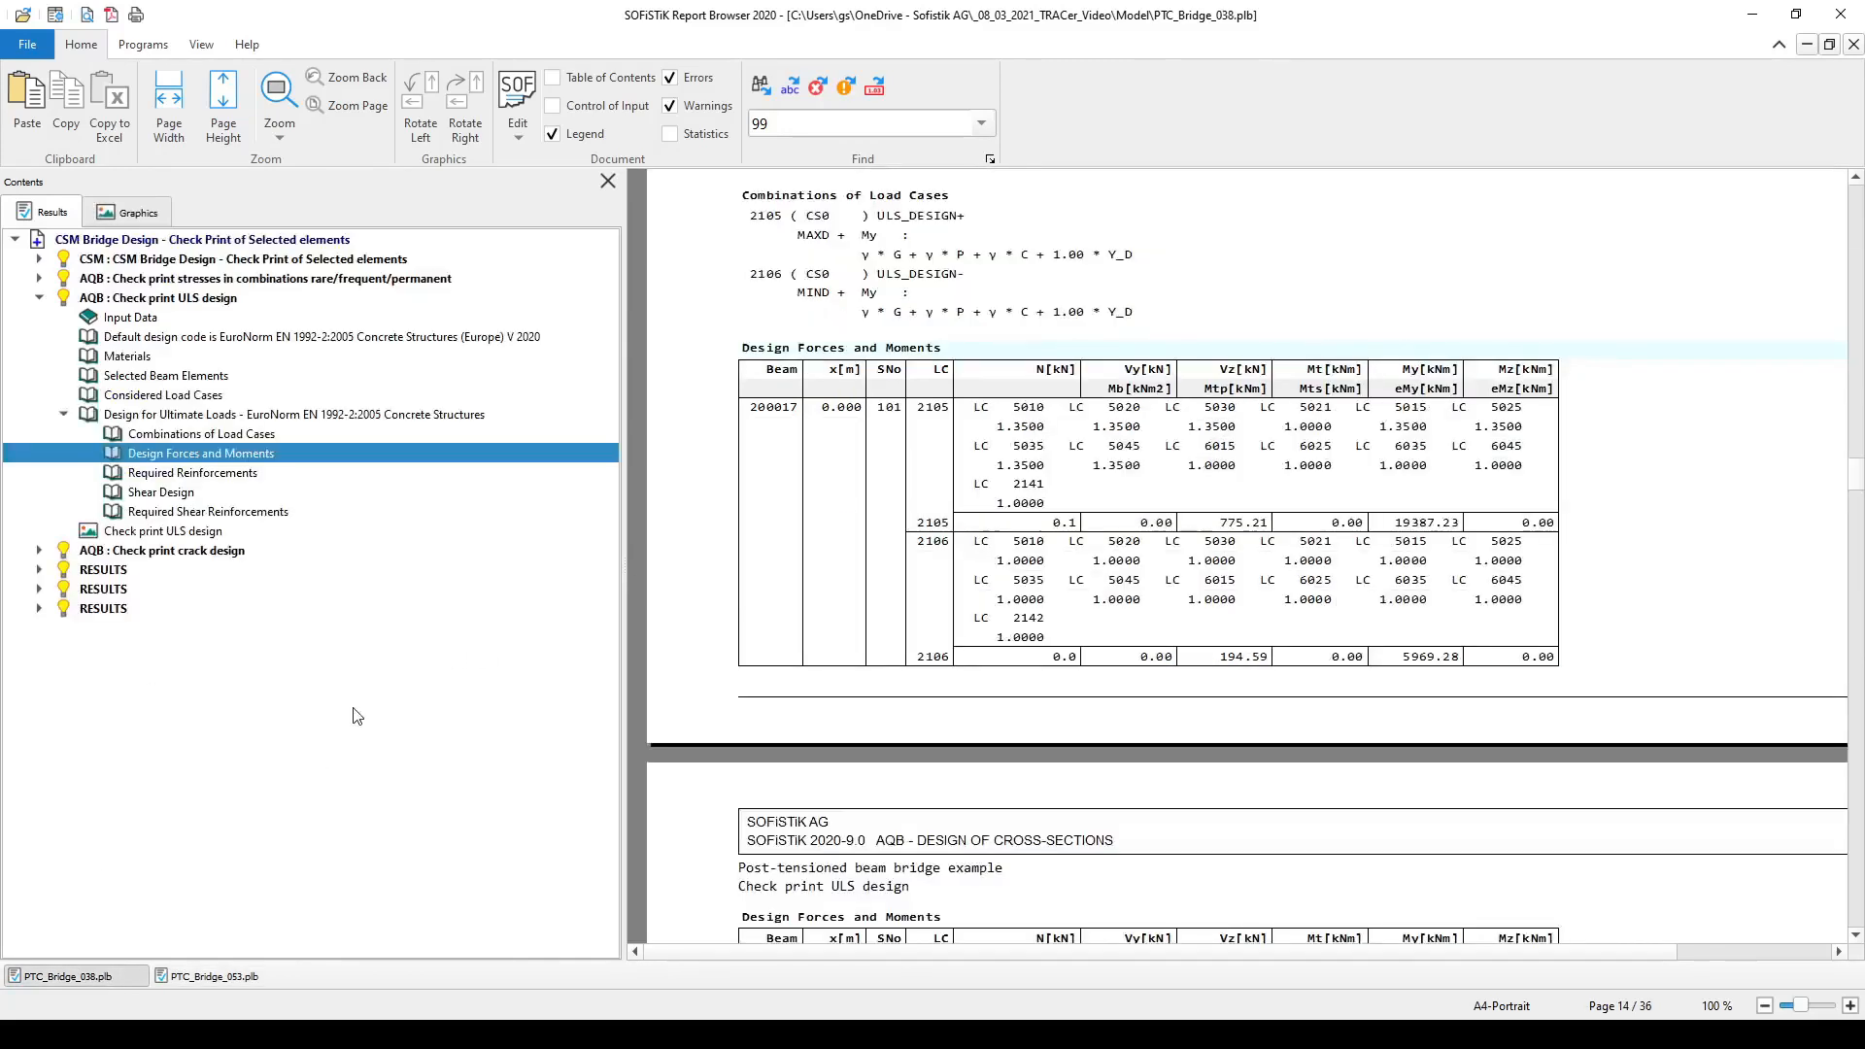
{"action": "left_click", "coordinate": [294, 462]}
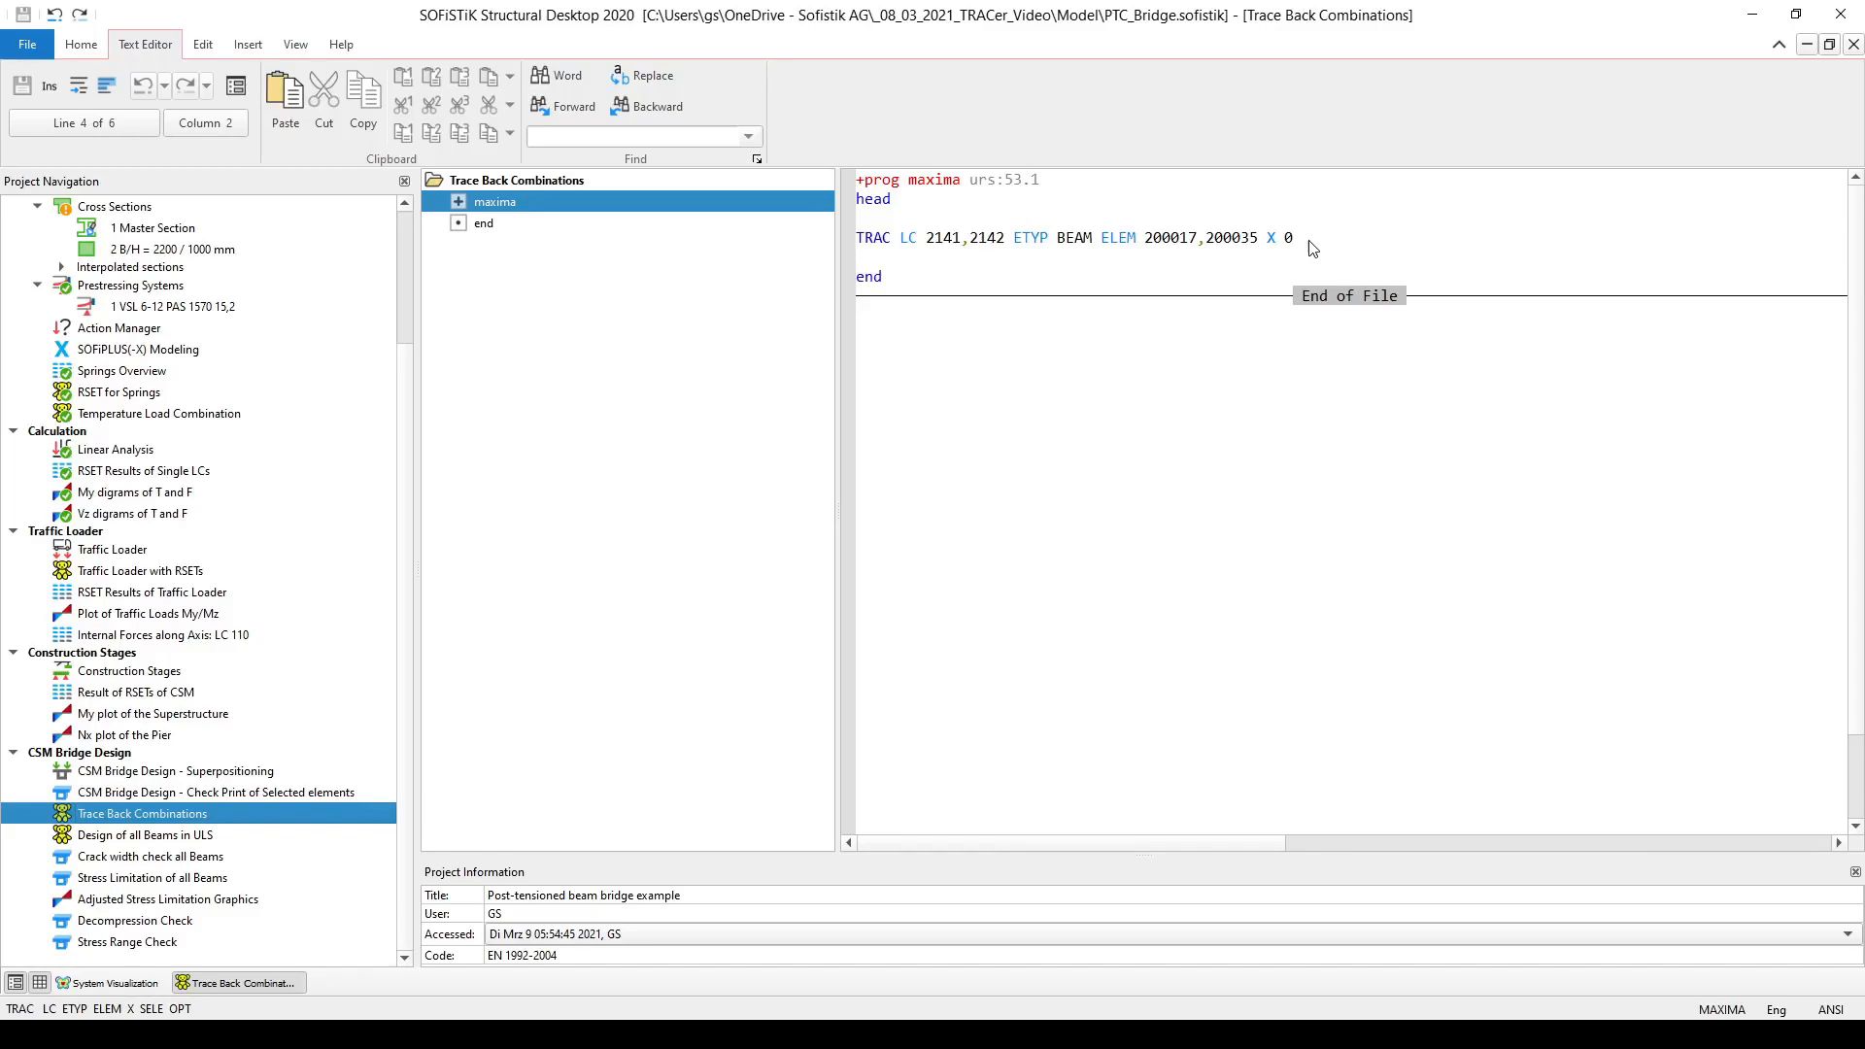
Add option OPT I to the end of the TRAC record in Trace Back Combinations
{"action": "left_click", "coordinate": [1311, 248]}
{"action": "type", "text": "OPT"}
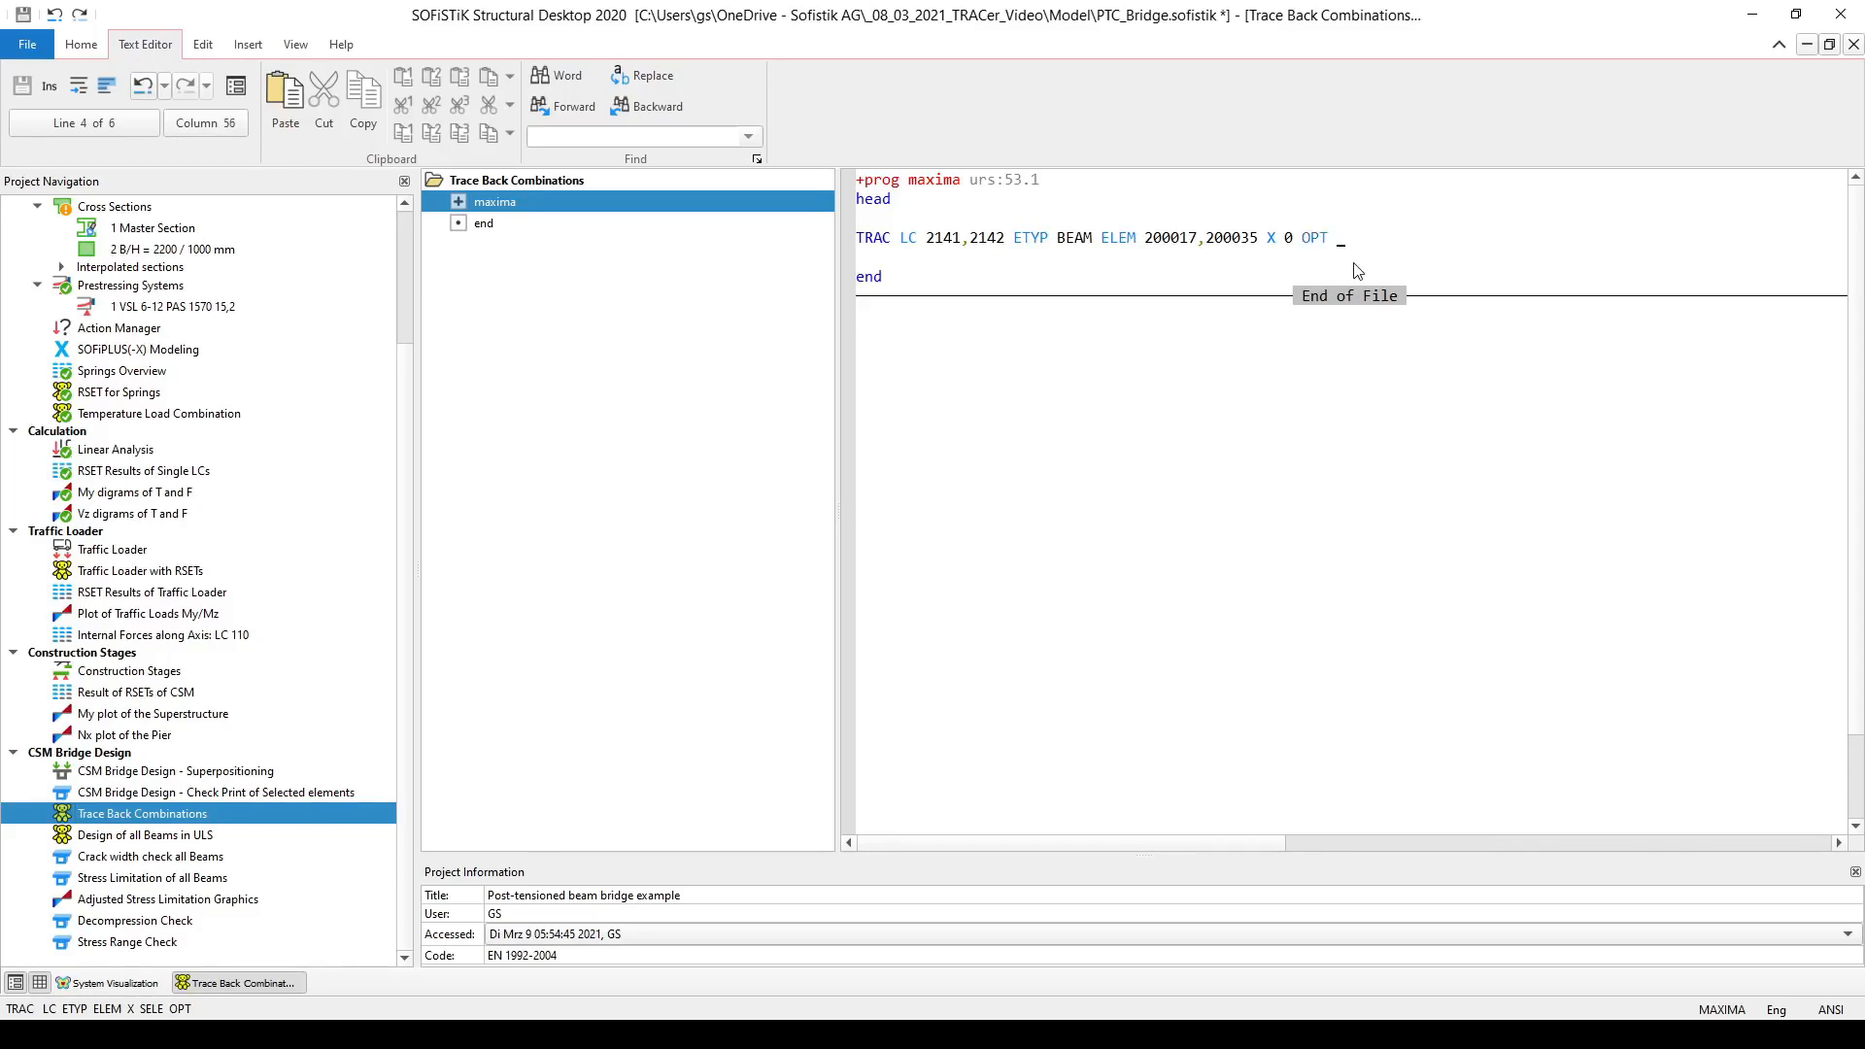
{"action": "type", "text": " IF"}
{"action": "key", "text": "BackSpace"}
Review the existing tracing report PTC_Bridge_053.plb and return to the Trace Back Combinations input
{"action": "left_click", "coordinate": [484, 1033]}
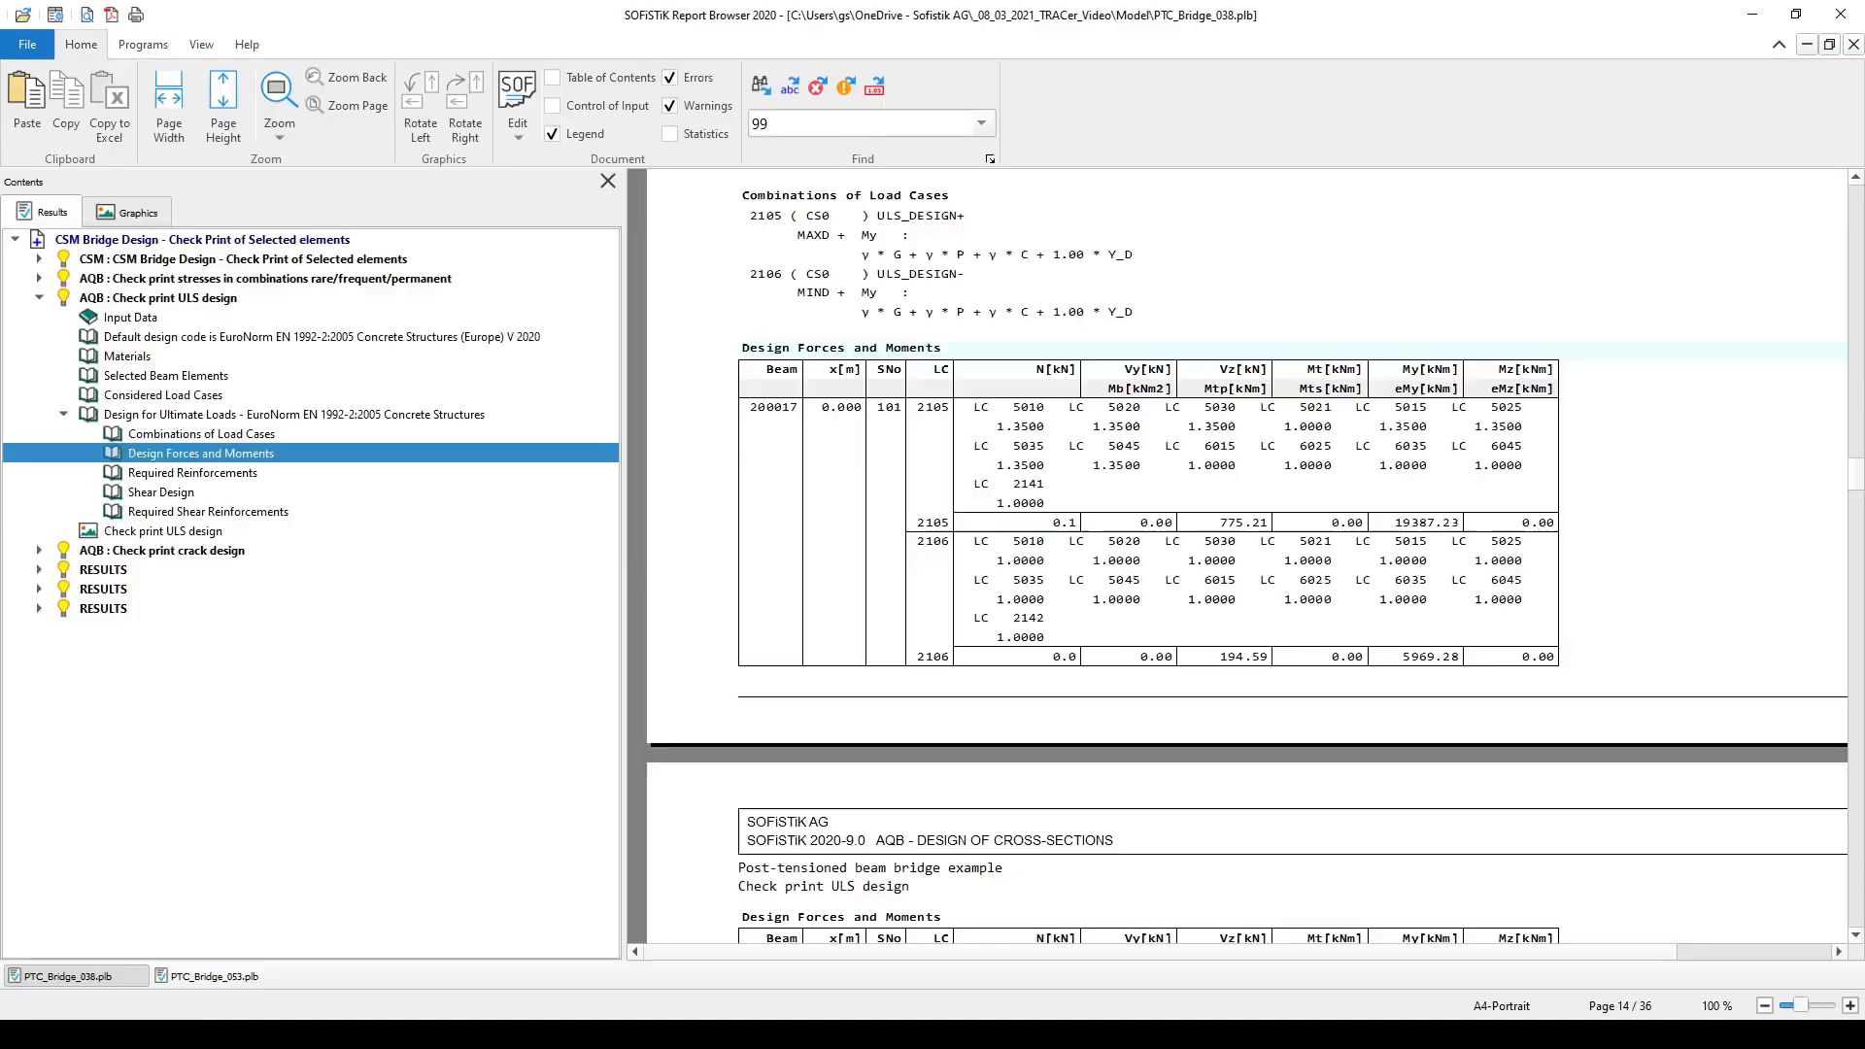
{"action": "left_click", "coordinate": [248, 978]}
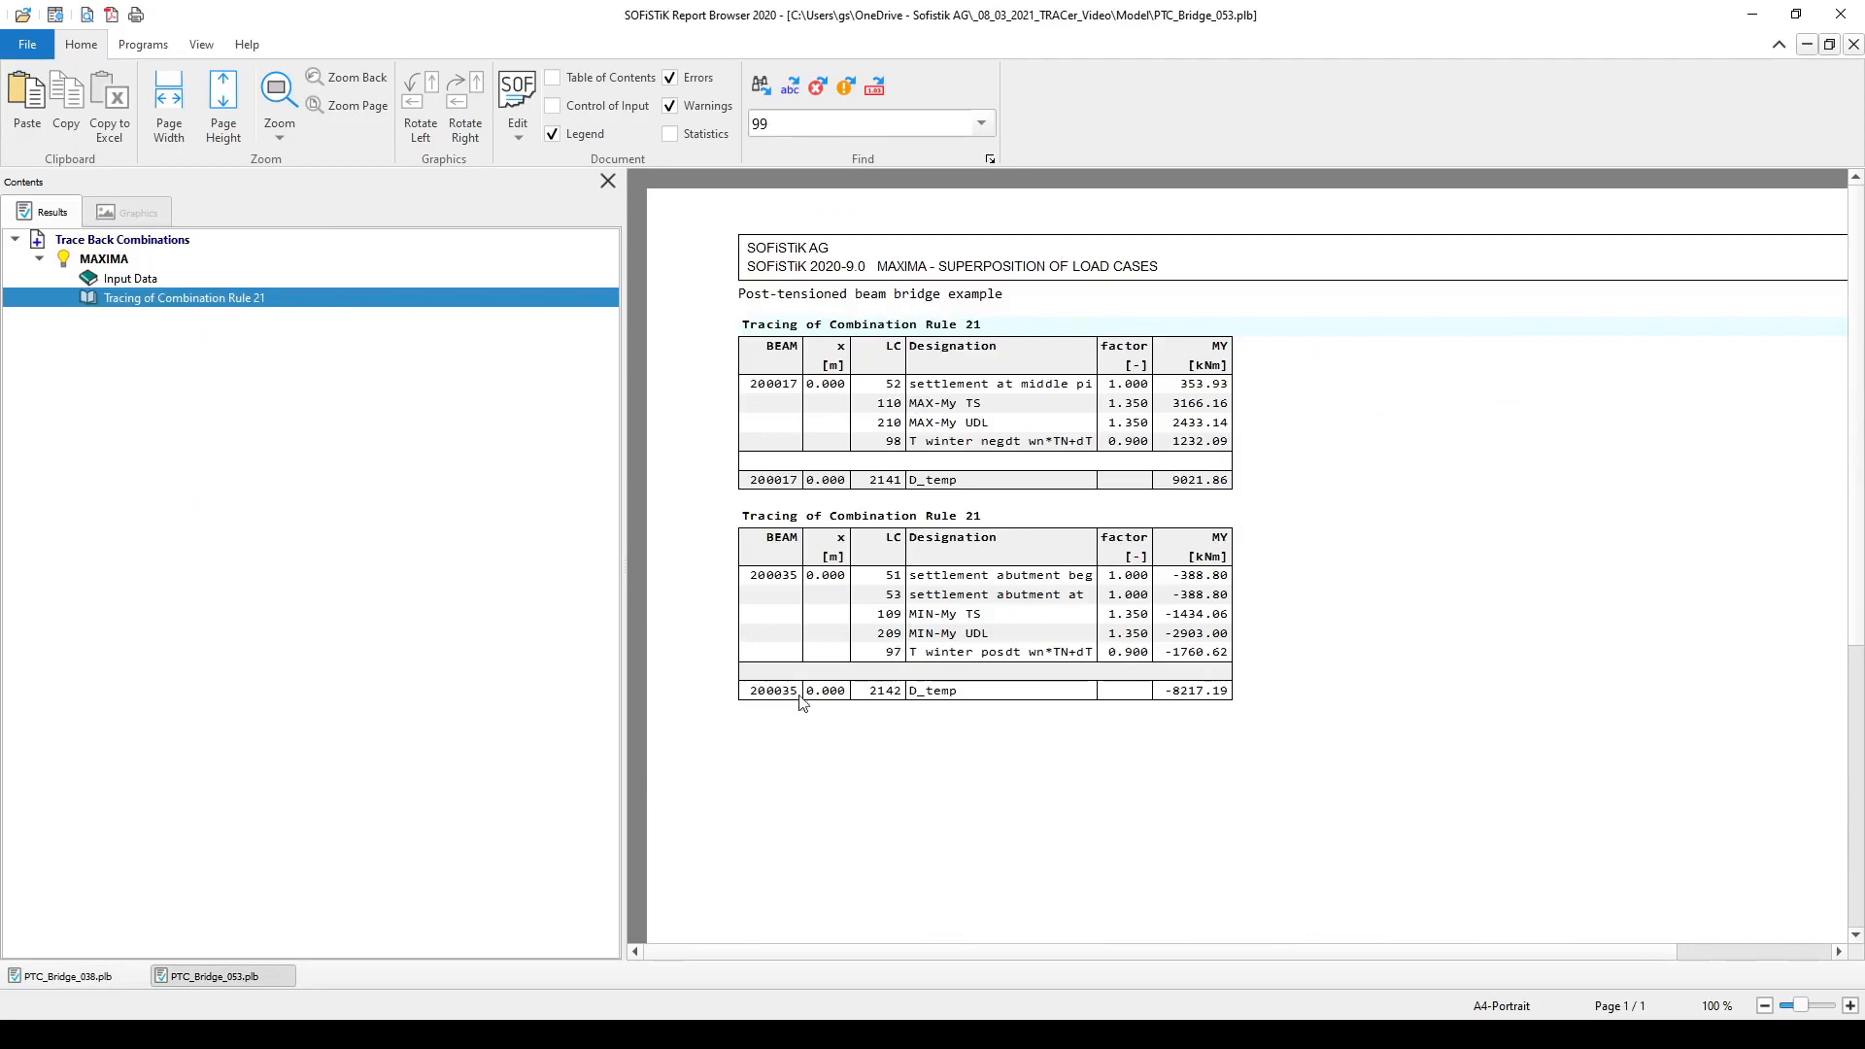
{"action": "left_click", "coordinate": [452, 1035]}
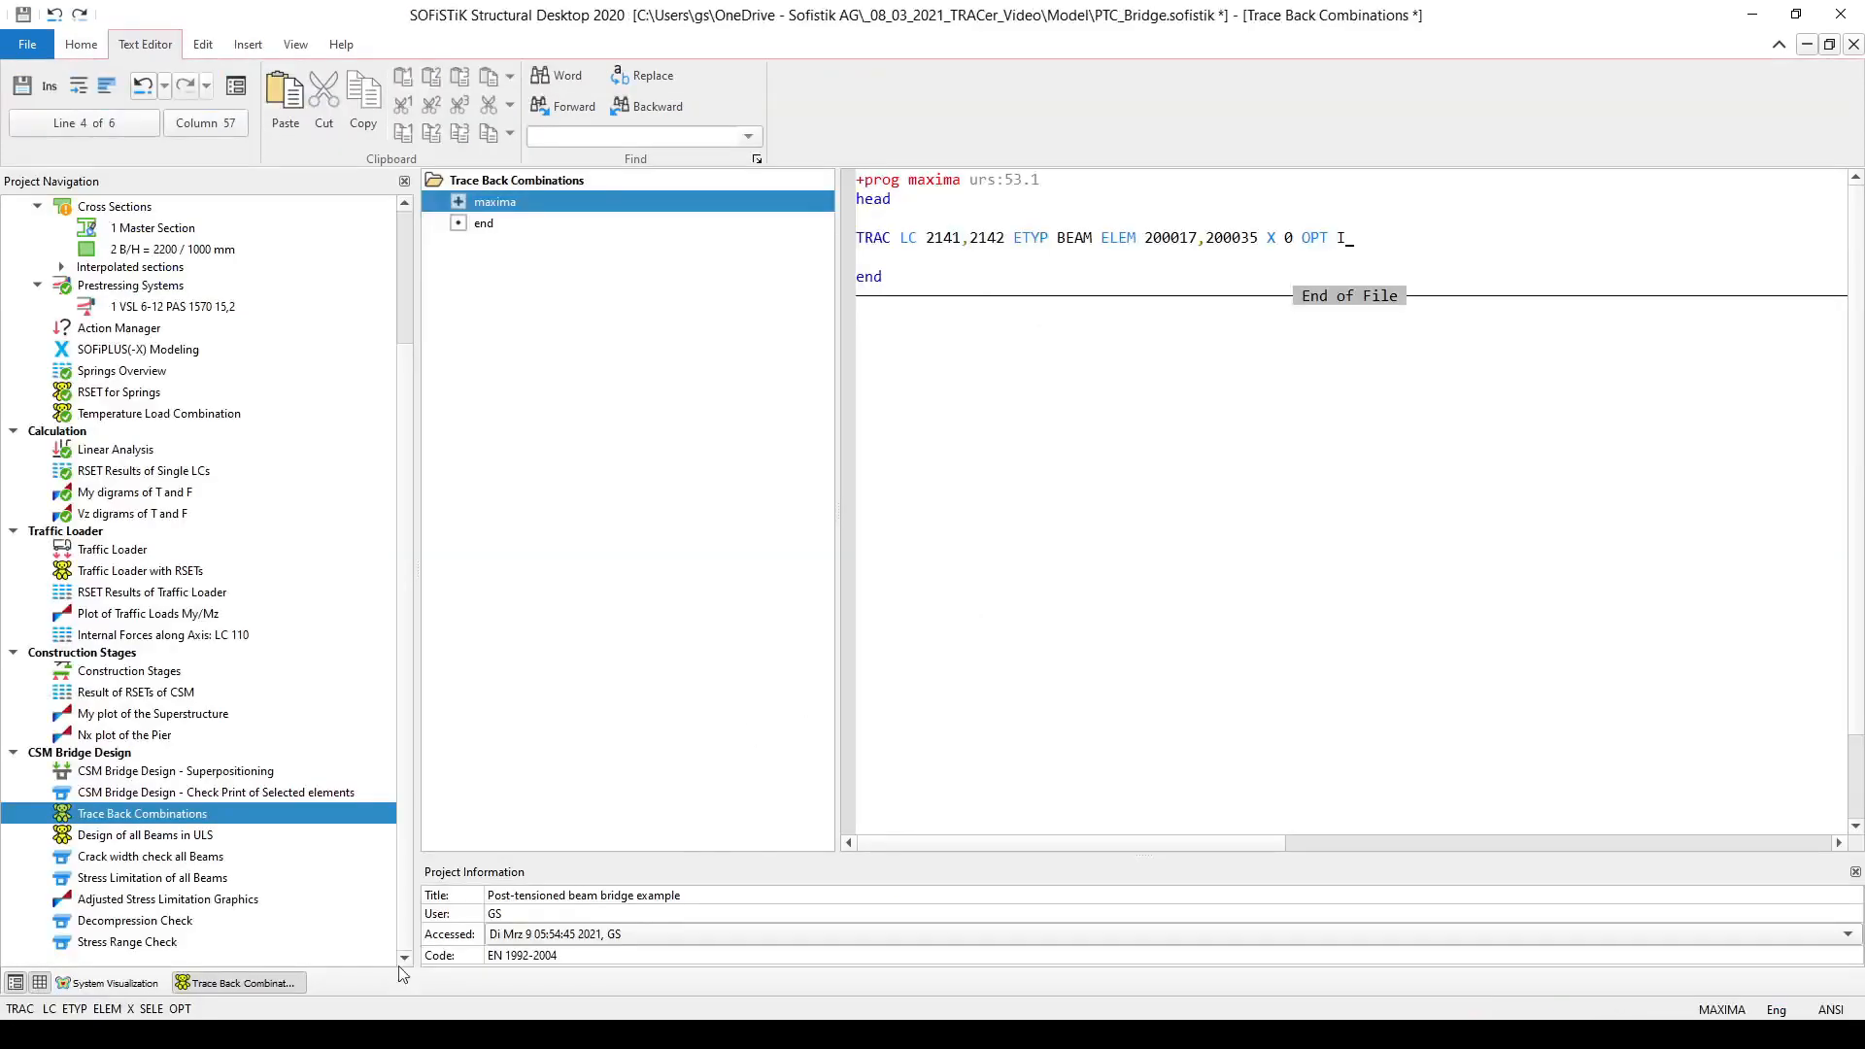
Recalculate the Trace Back Combinations task and reload its report PTC_Bridge_053.plb
{"action": "right_click", "coordinate": [245, 819]}
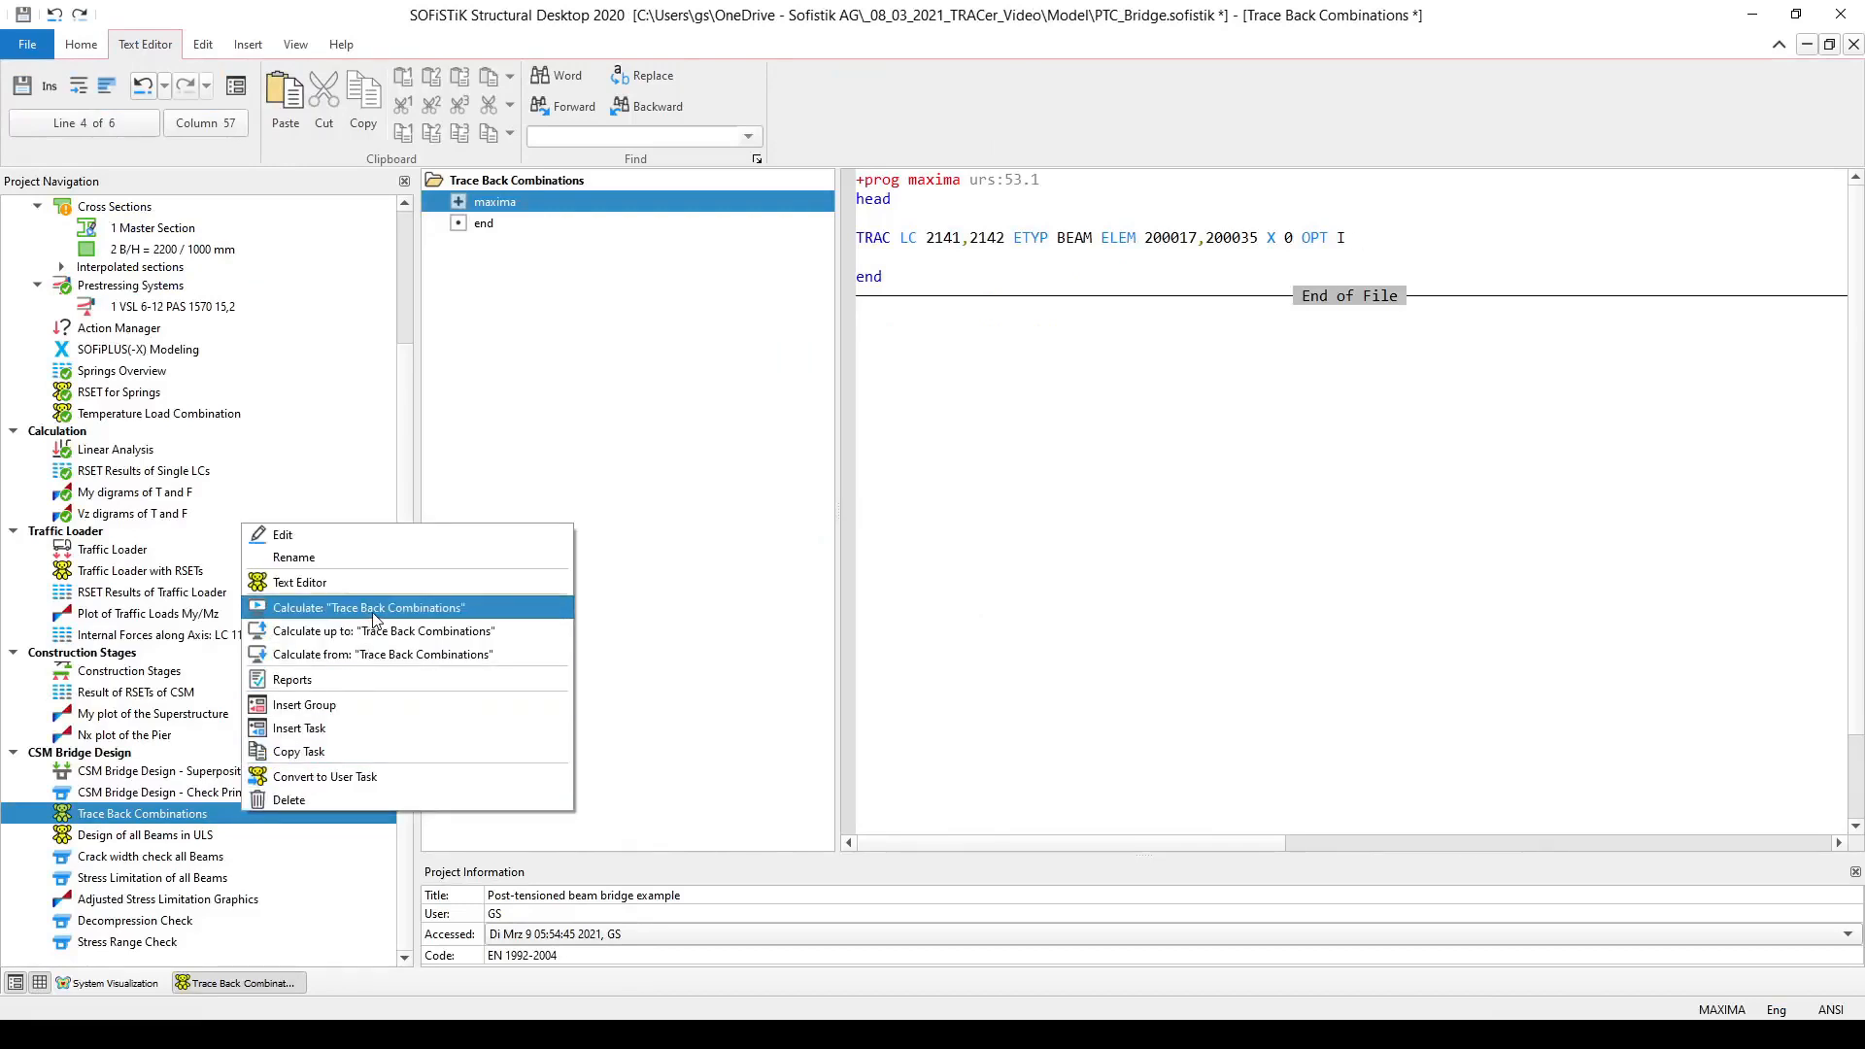
{"action": "left_click", "coordinate": [406, 612]}
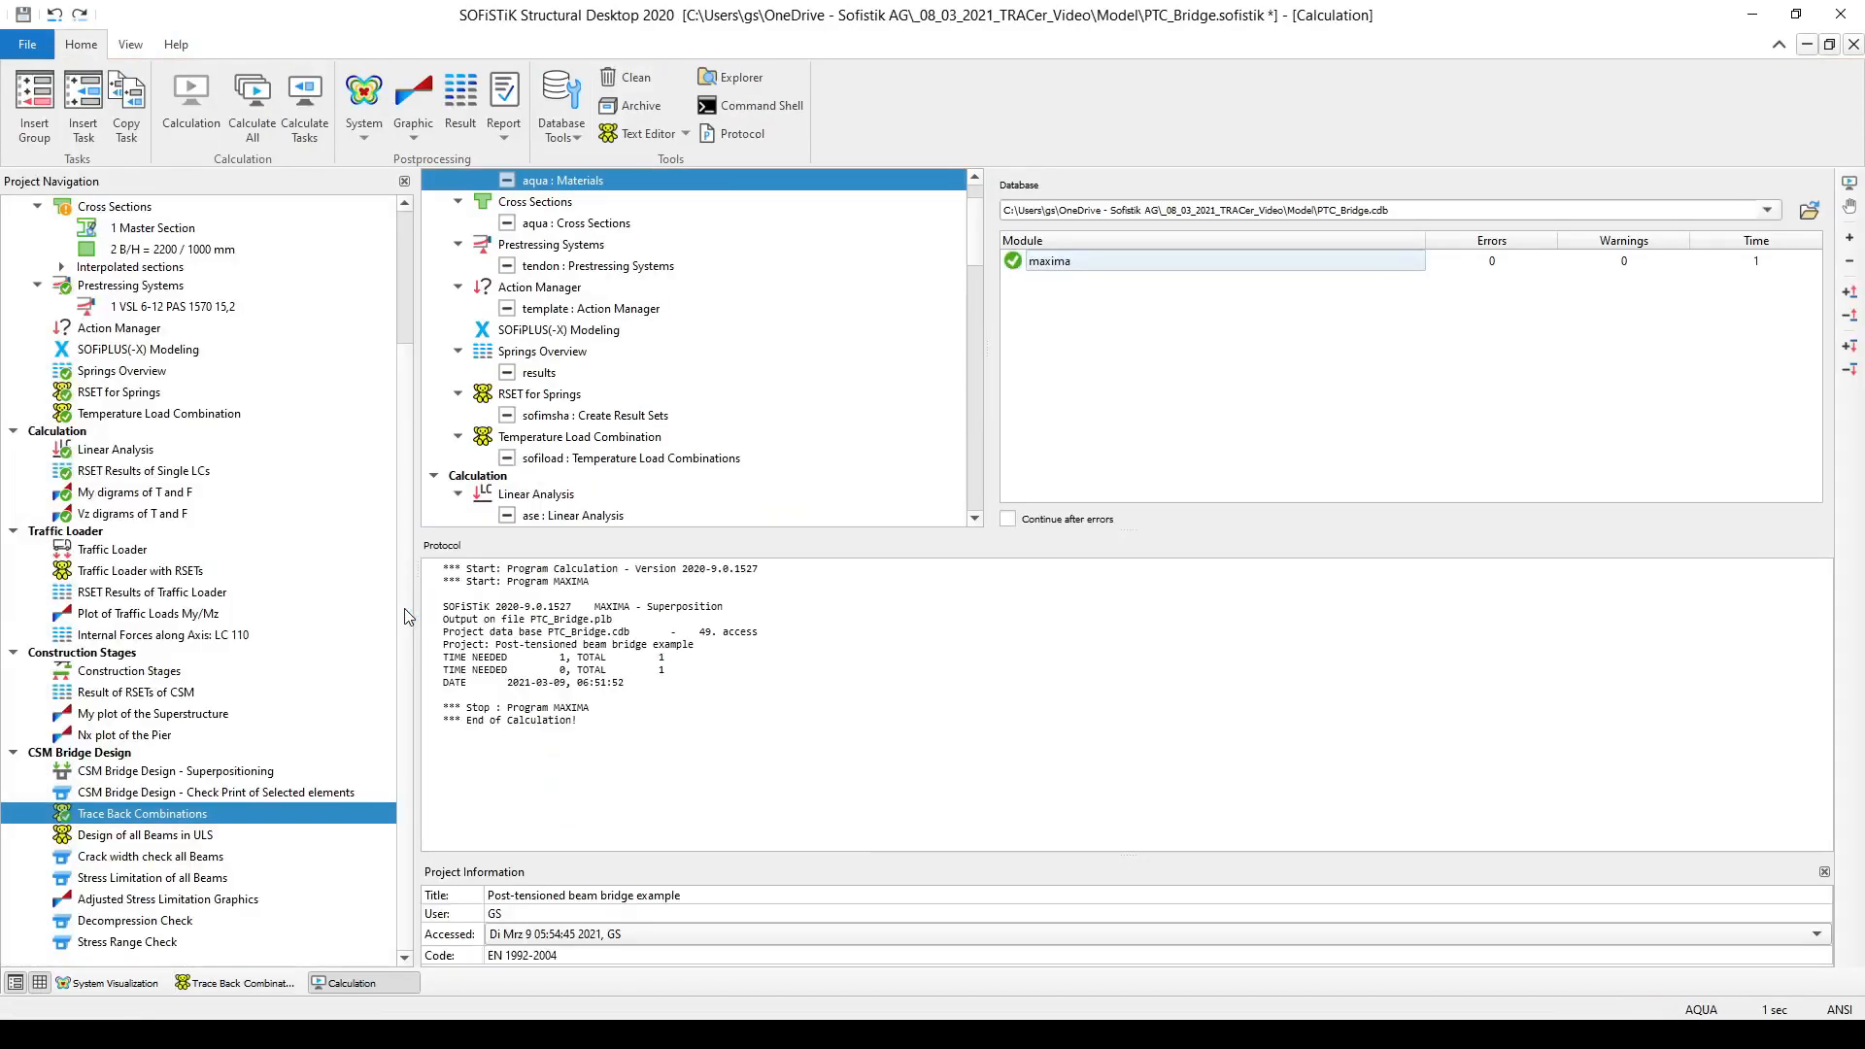
{"action": "left_click", "coordinate": [520, 1035]}
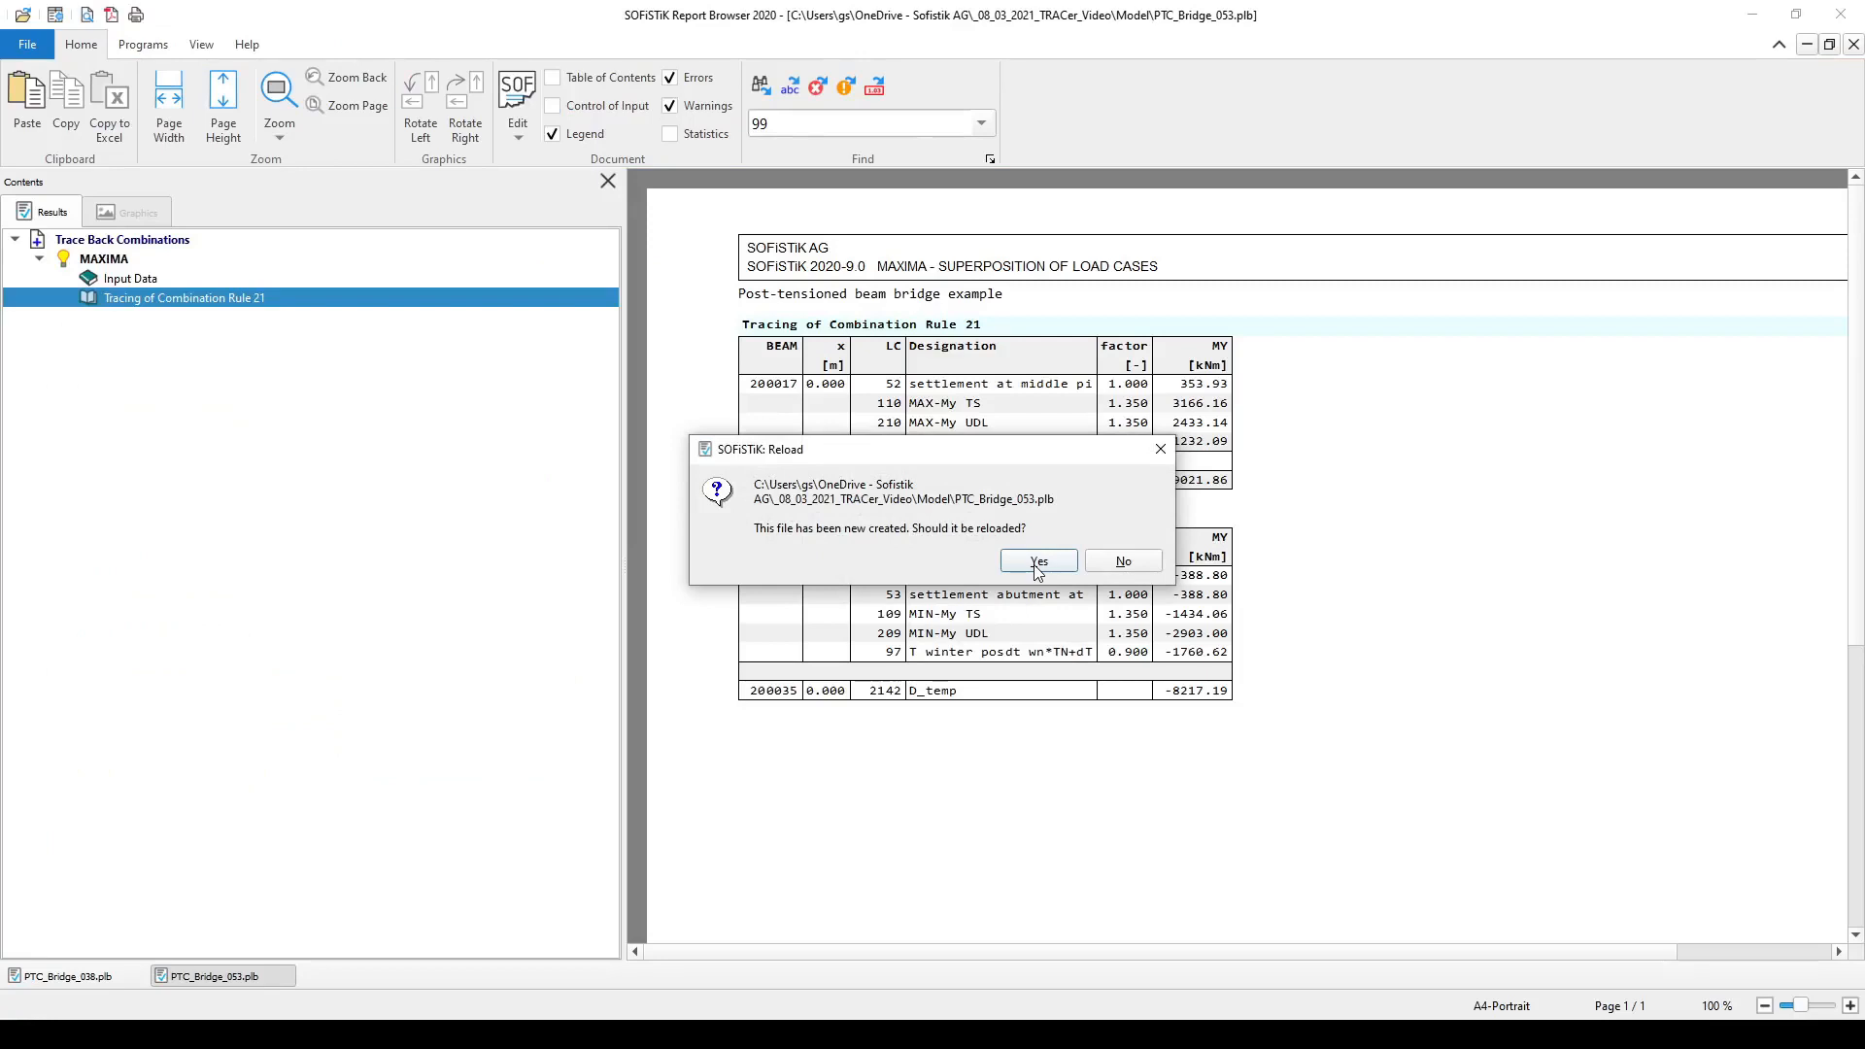
{"action": "left_click", "coordinate": [1038, 568]}
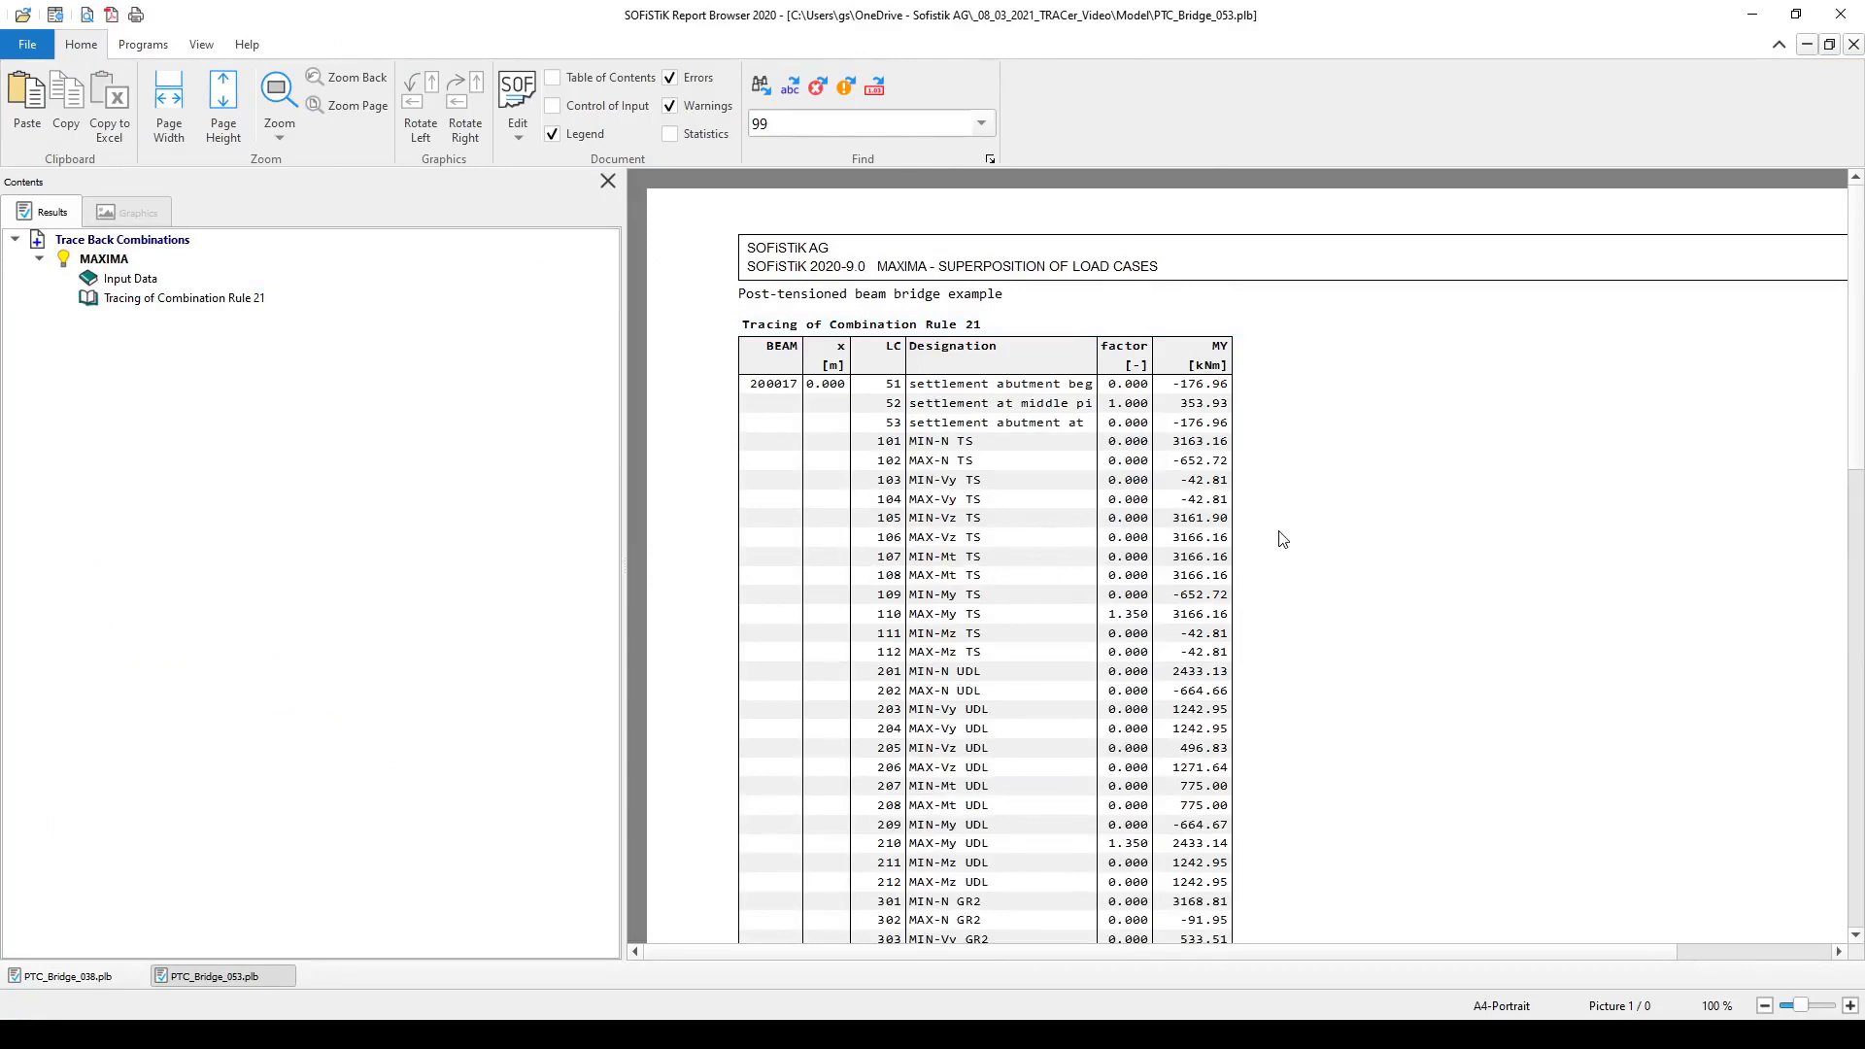
Examine the full list of load cases, factors and MY values traced for beam 200017 under LC 2141
{"action": "scroll", "coordinate": [1280, 552], "scroll_direction": "down", "scroll_amount": 4}
{"action": "scroll", "coordinate": [1281, 552], "scroll_direction": "down", "scroll_amount": 3}
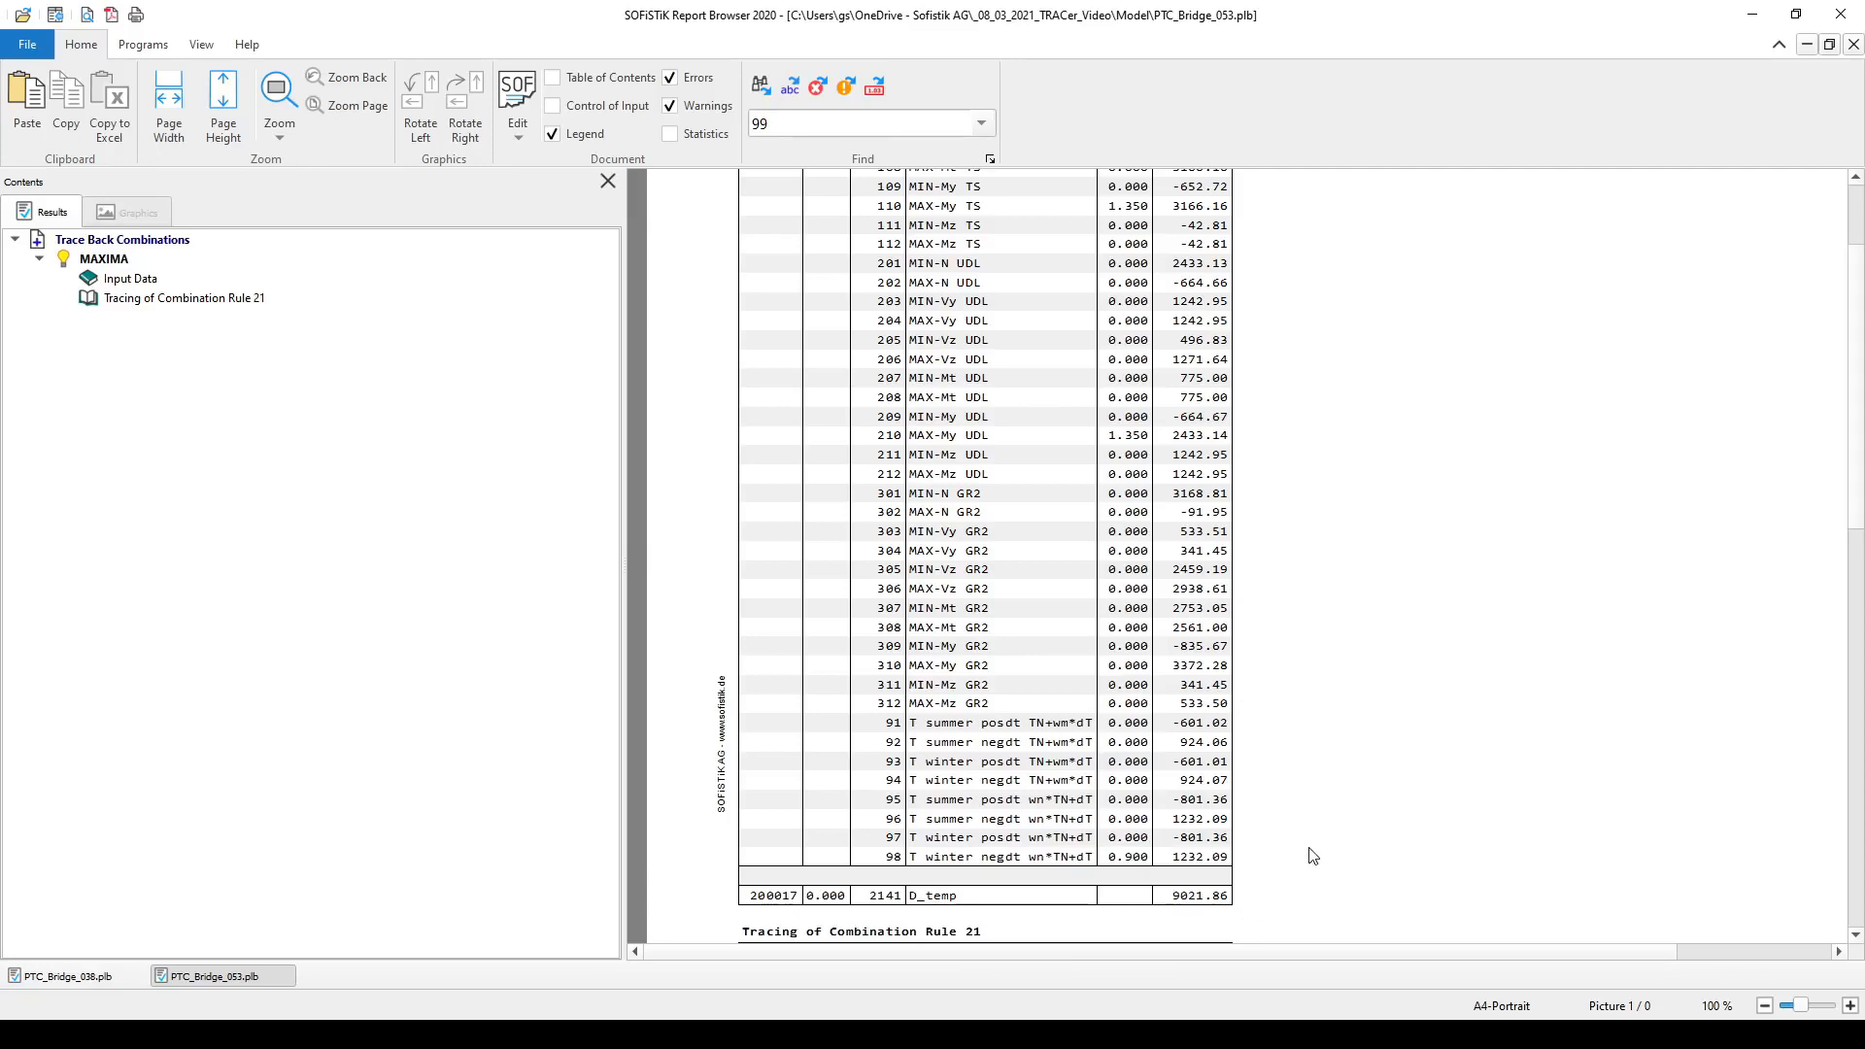
{"action": "scroll", "coordinate": [1349, 763], "scroll_direction": "up", "scroll_amount": 4}
{"action": "scroll", "coordinate": [1349, 758], "scroll_direction": "up", "scroll_amount": 3}
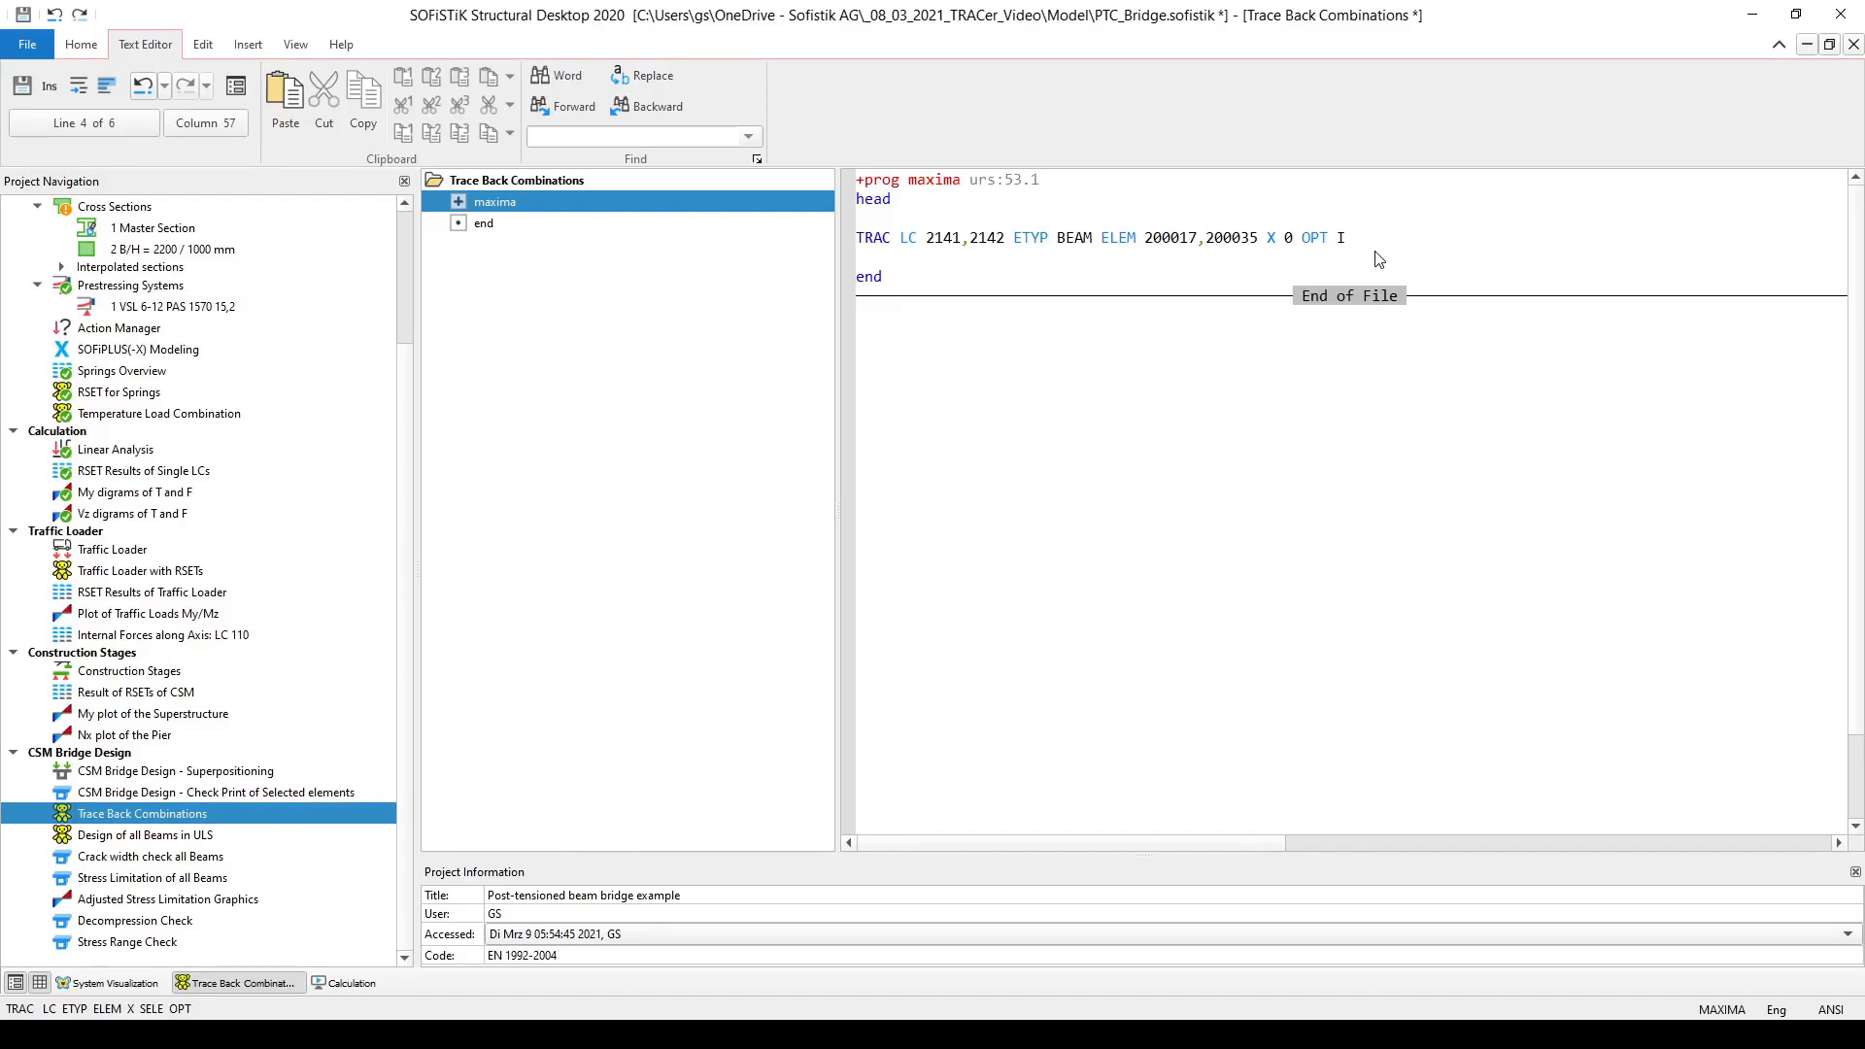
Duplicate the TRAC record, comment out the original with $, and set the copy to load cases 2121,2122 with OPT F
{"action": "key", "text": "ctrl+d"}
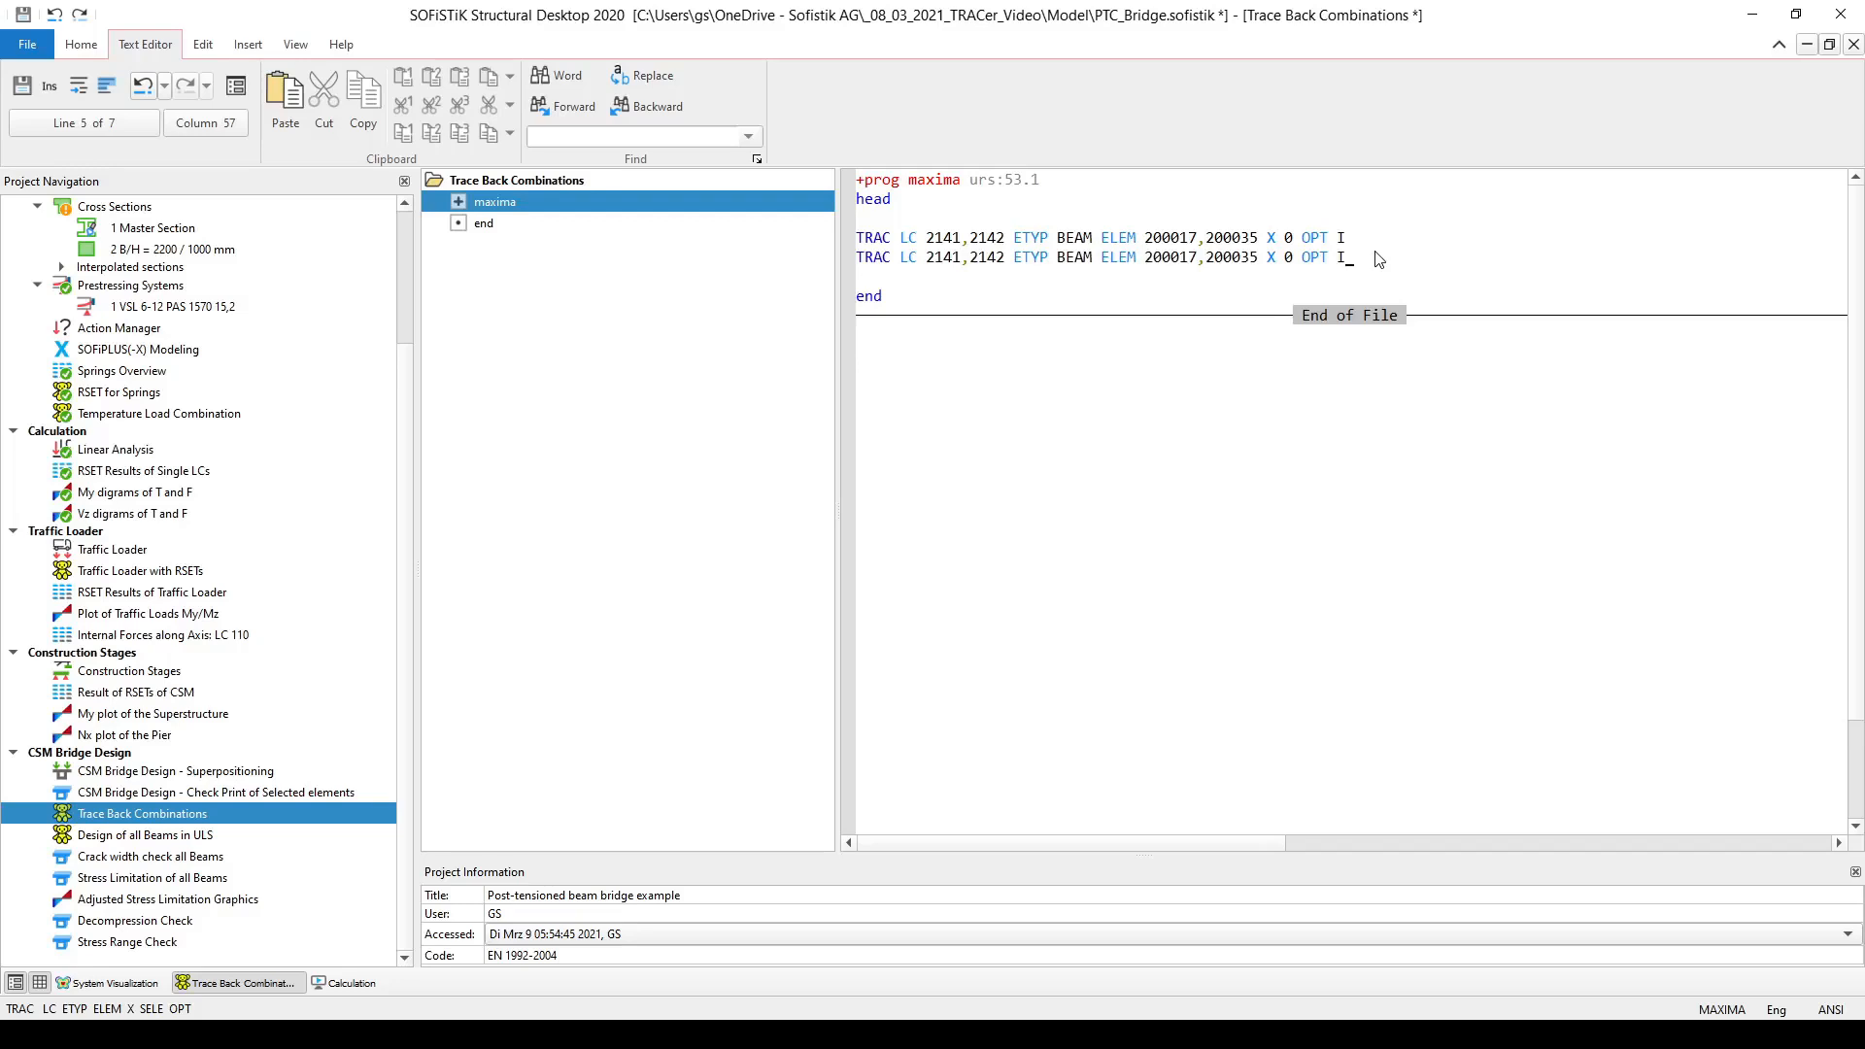
{"action": "left_click", "coordinate": [861, 246]}
{"action": "type", "text": "$"}
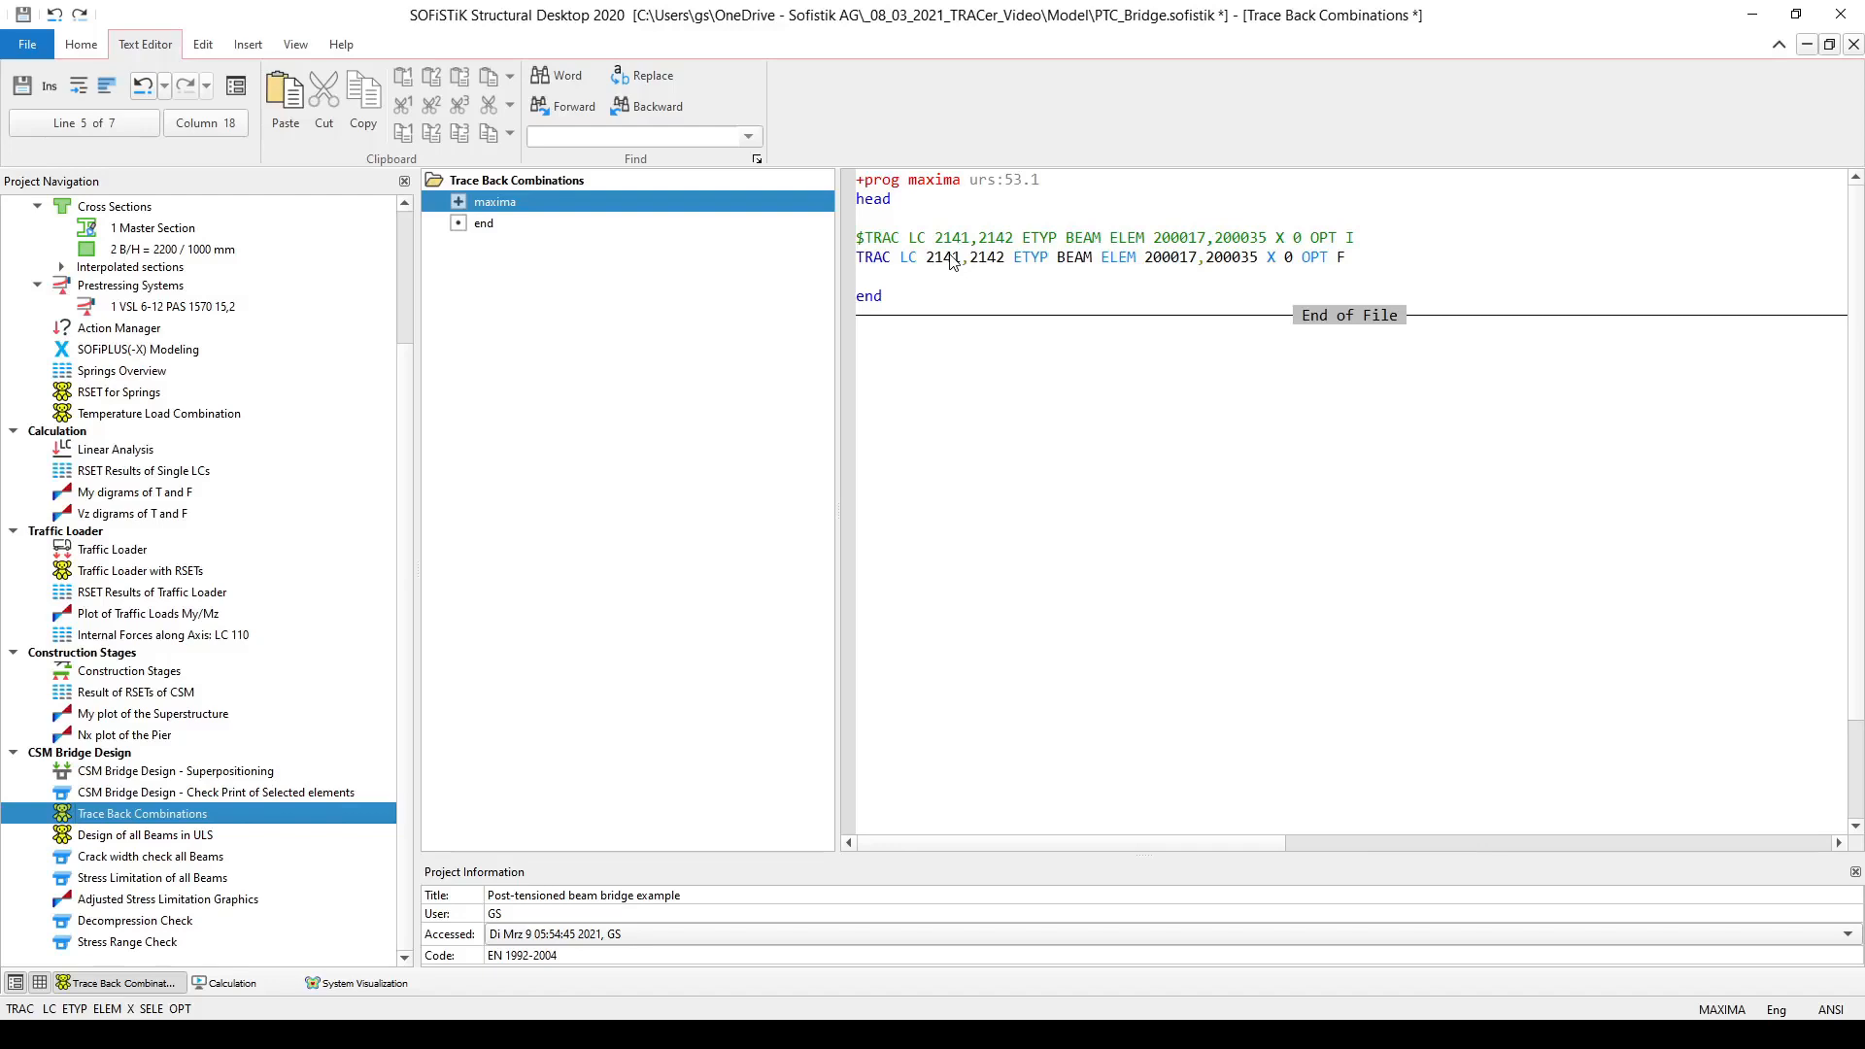
{"action": "left_click_drag", "start_coordinate": [950, 260], "coordinate": [1010, 265]}
{"action": "type", "text": "21"}
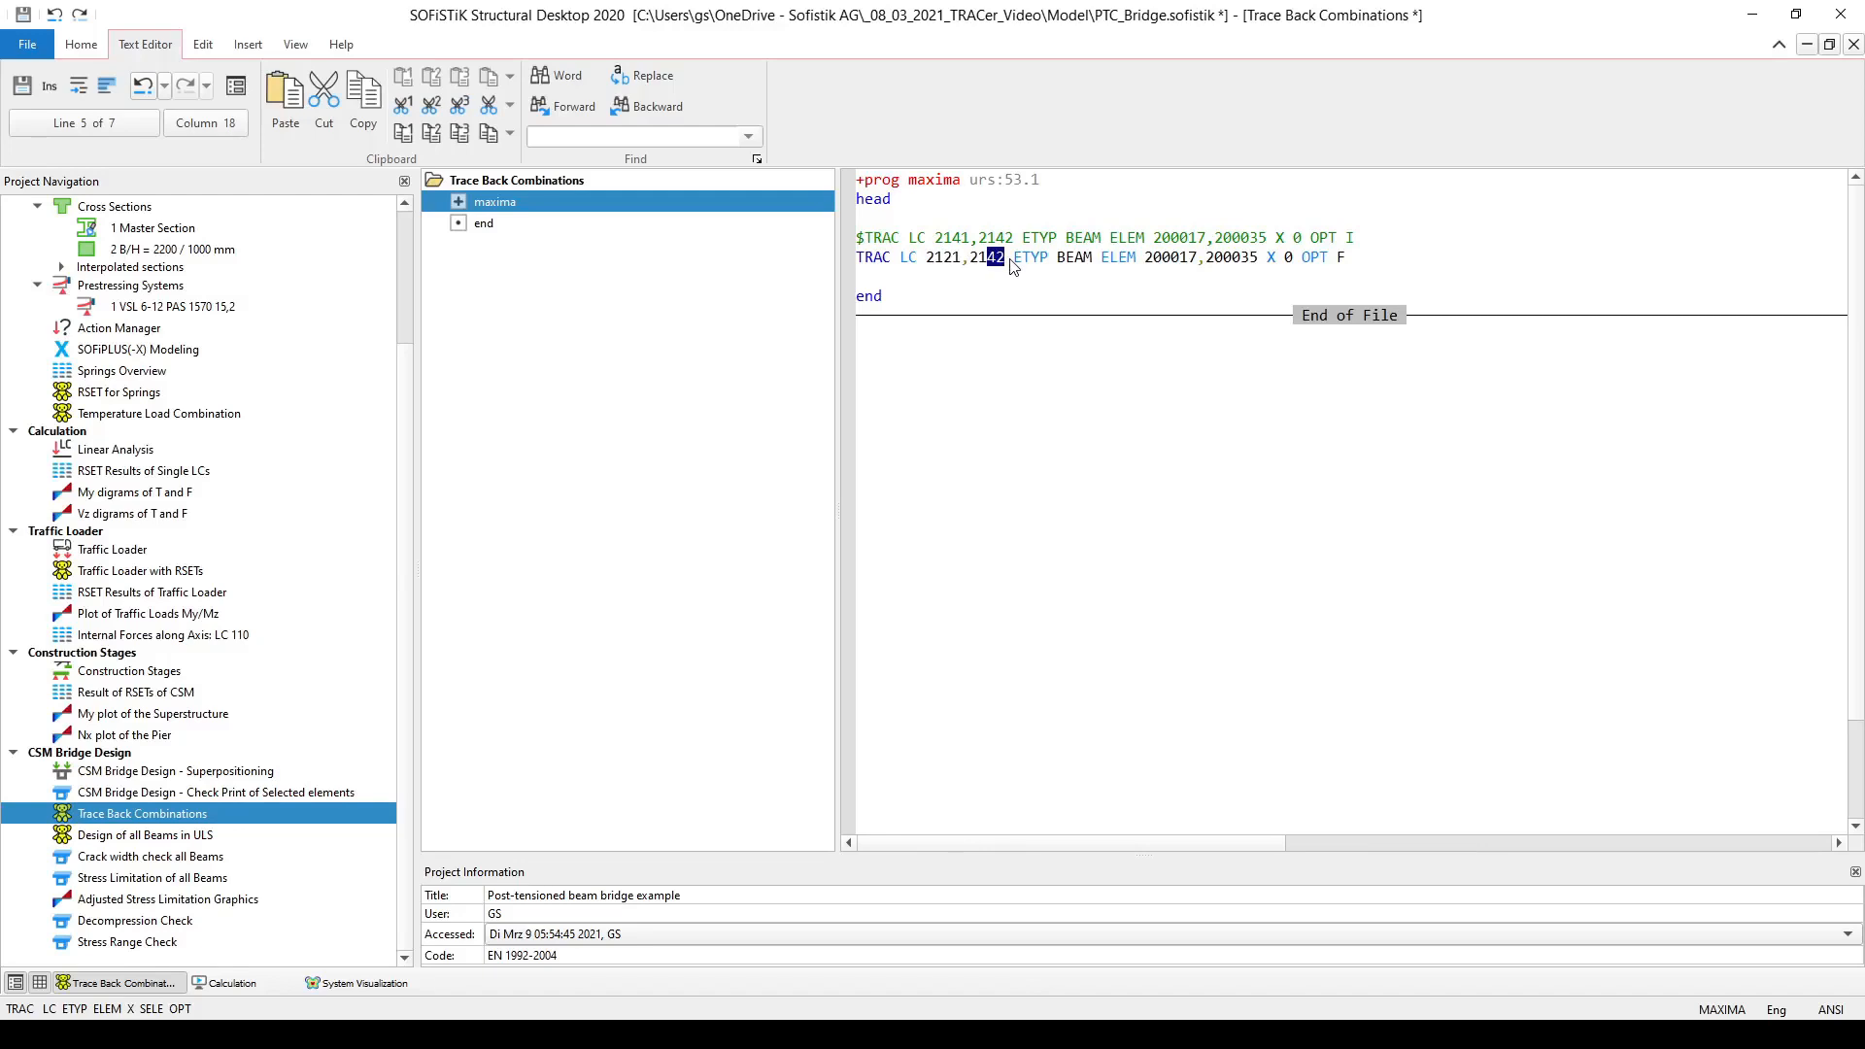
{"action": "type", "text": "22"}
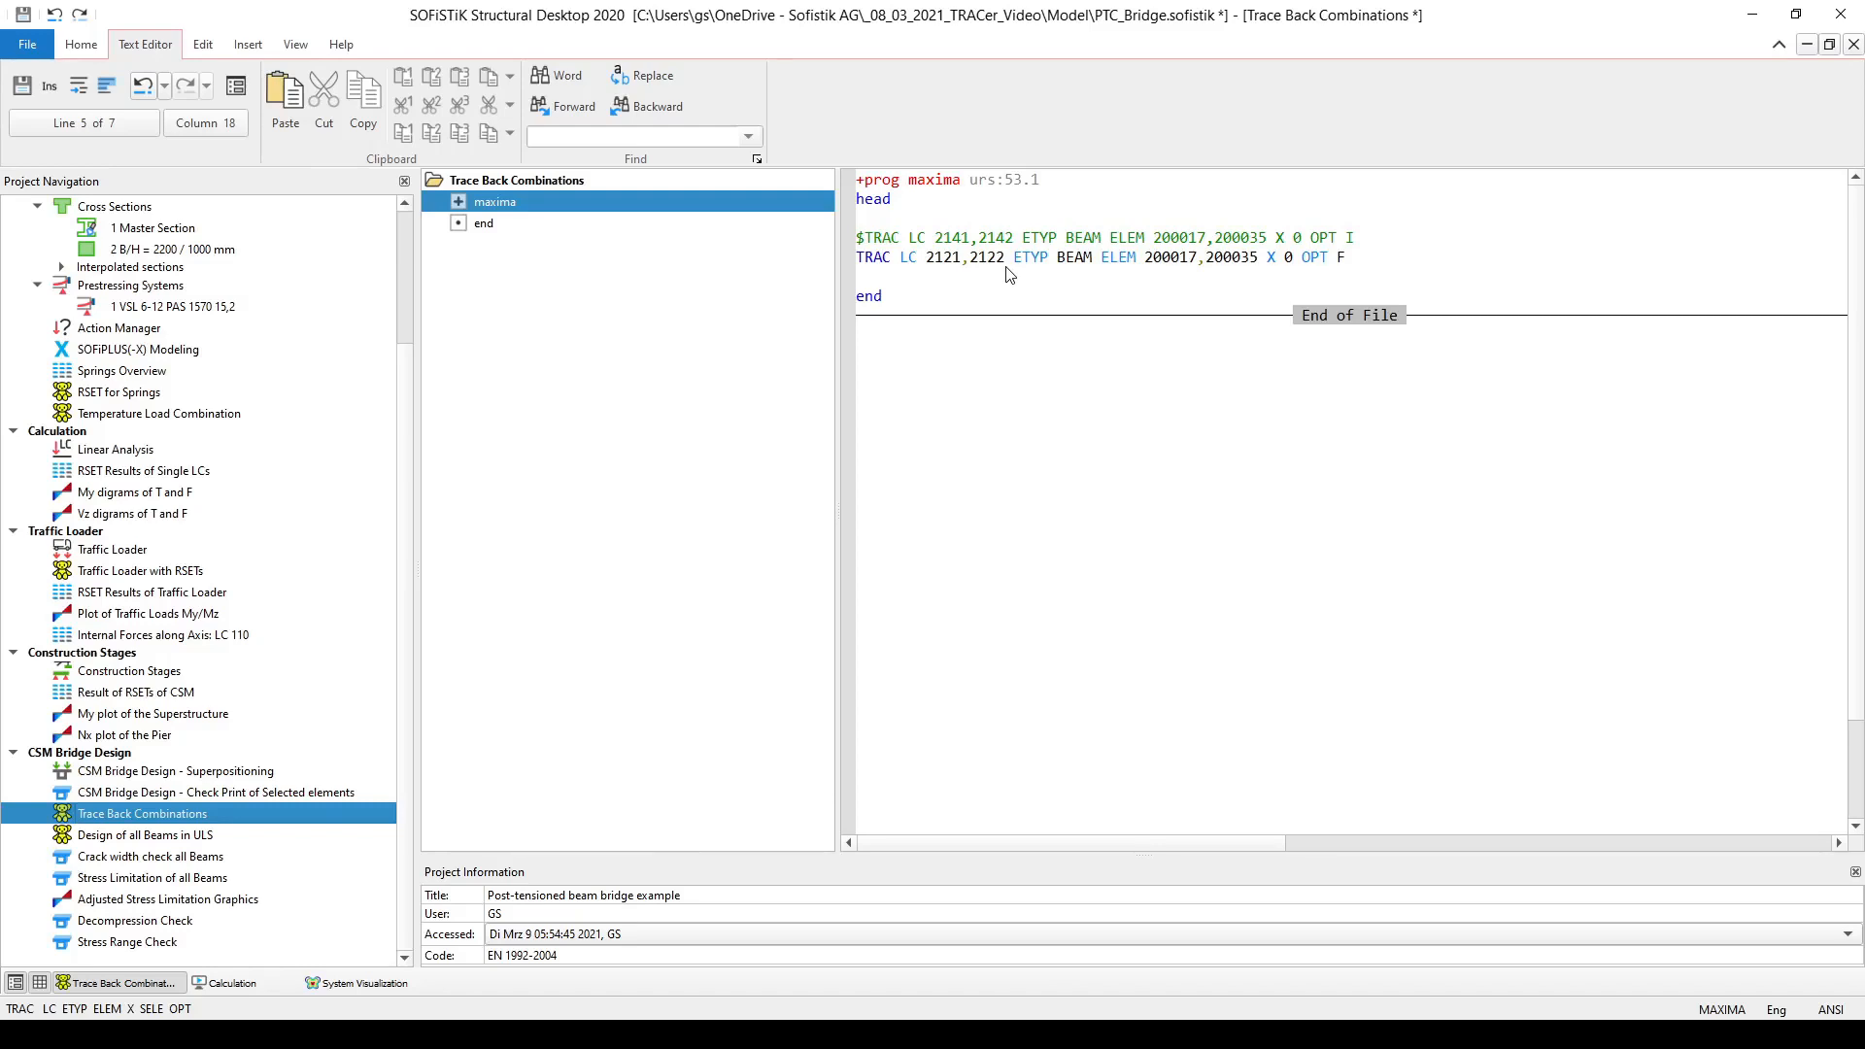
Open the CSM Bridge Design - Superpositioning input in the text editor and locate the SUPP record for beam MY with LC 2121 and COMB=321
{"action": "left_click", "coordinate": [233, 774]}
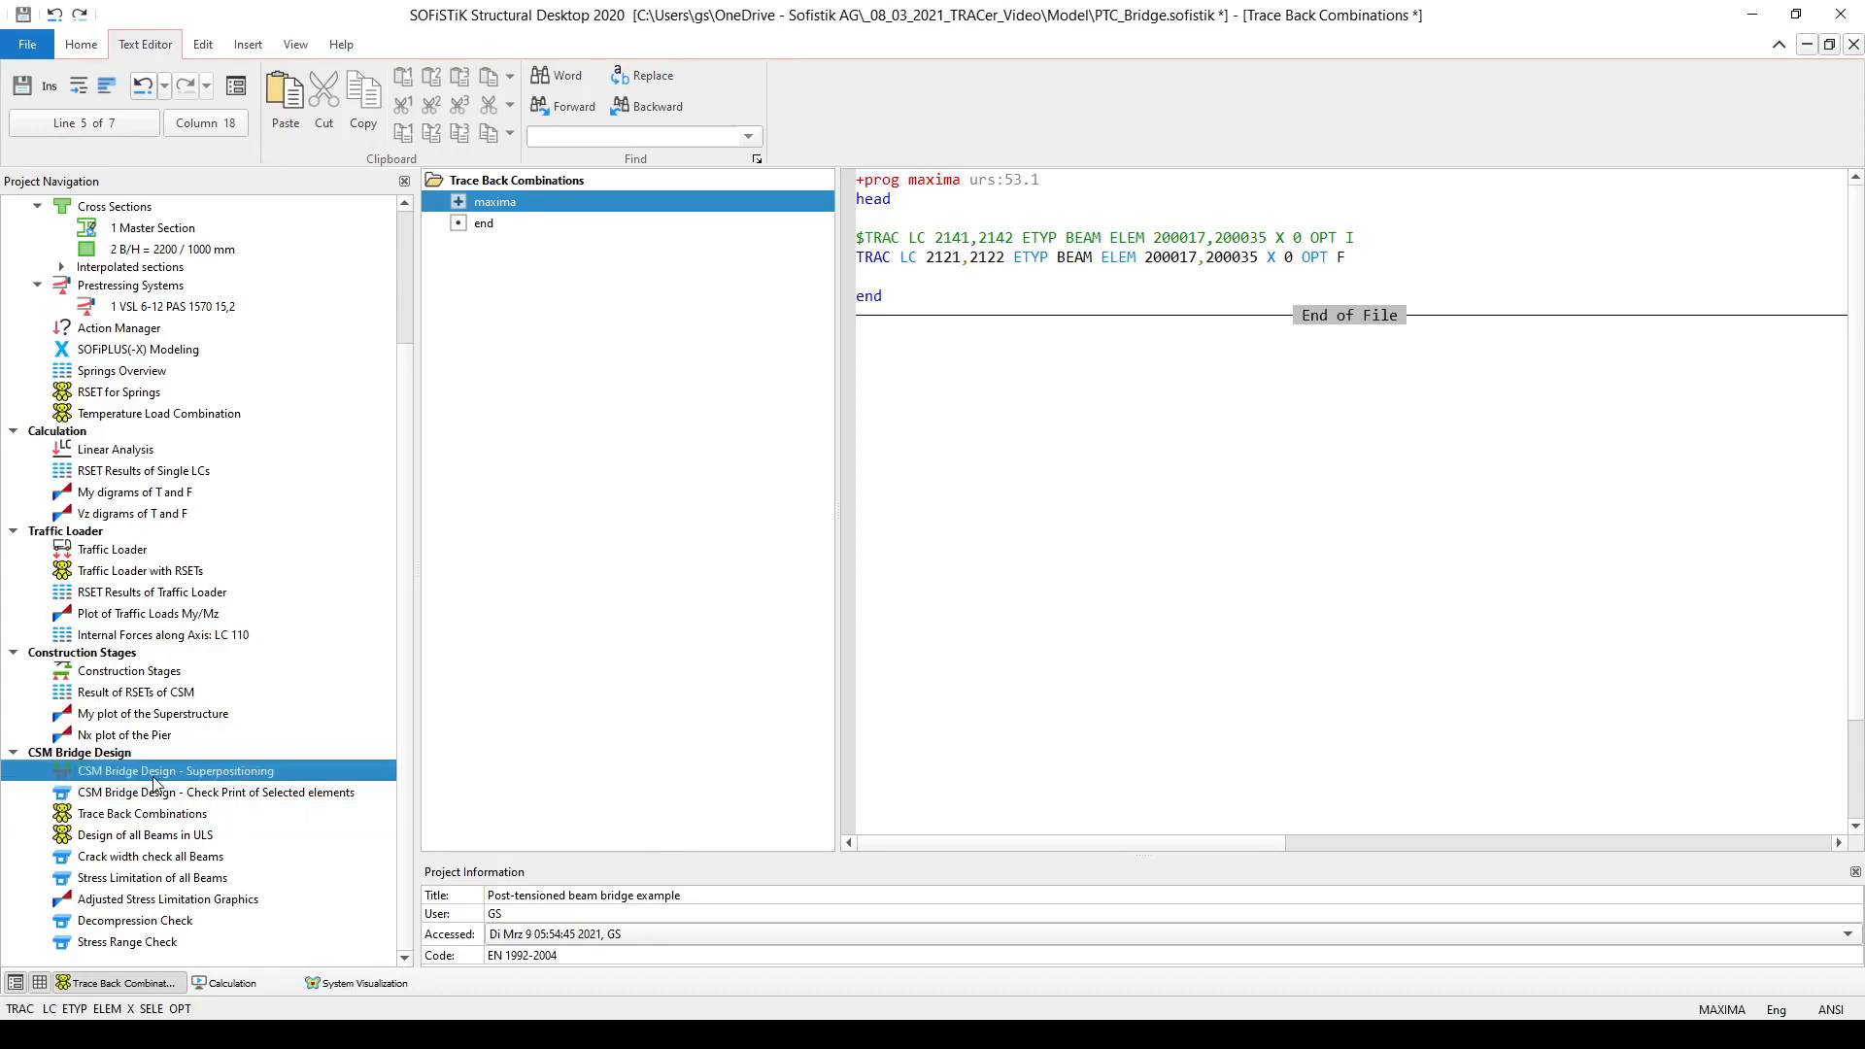
{"action": "double_click", "coordinate": [298, 781]}
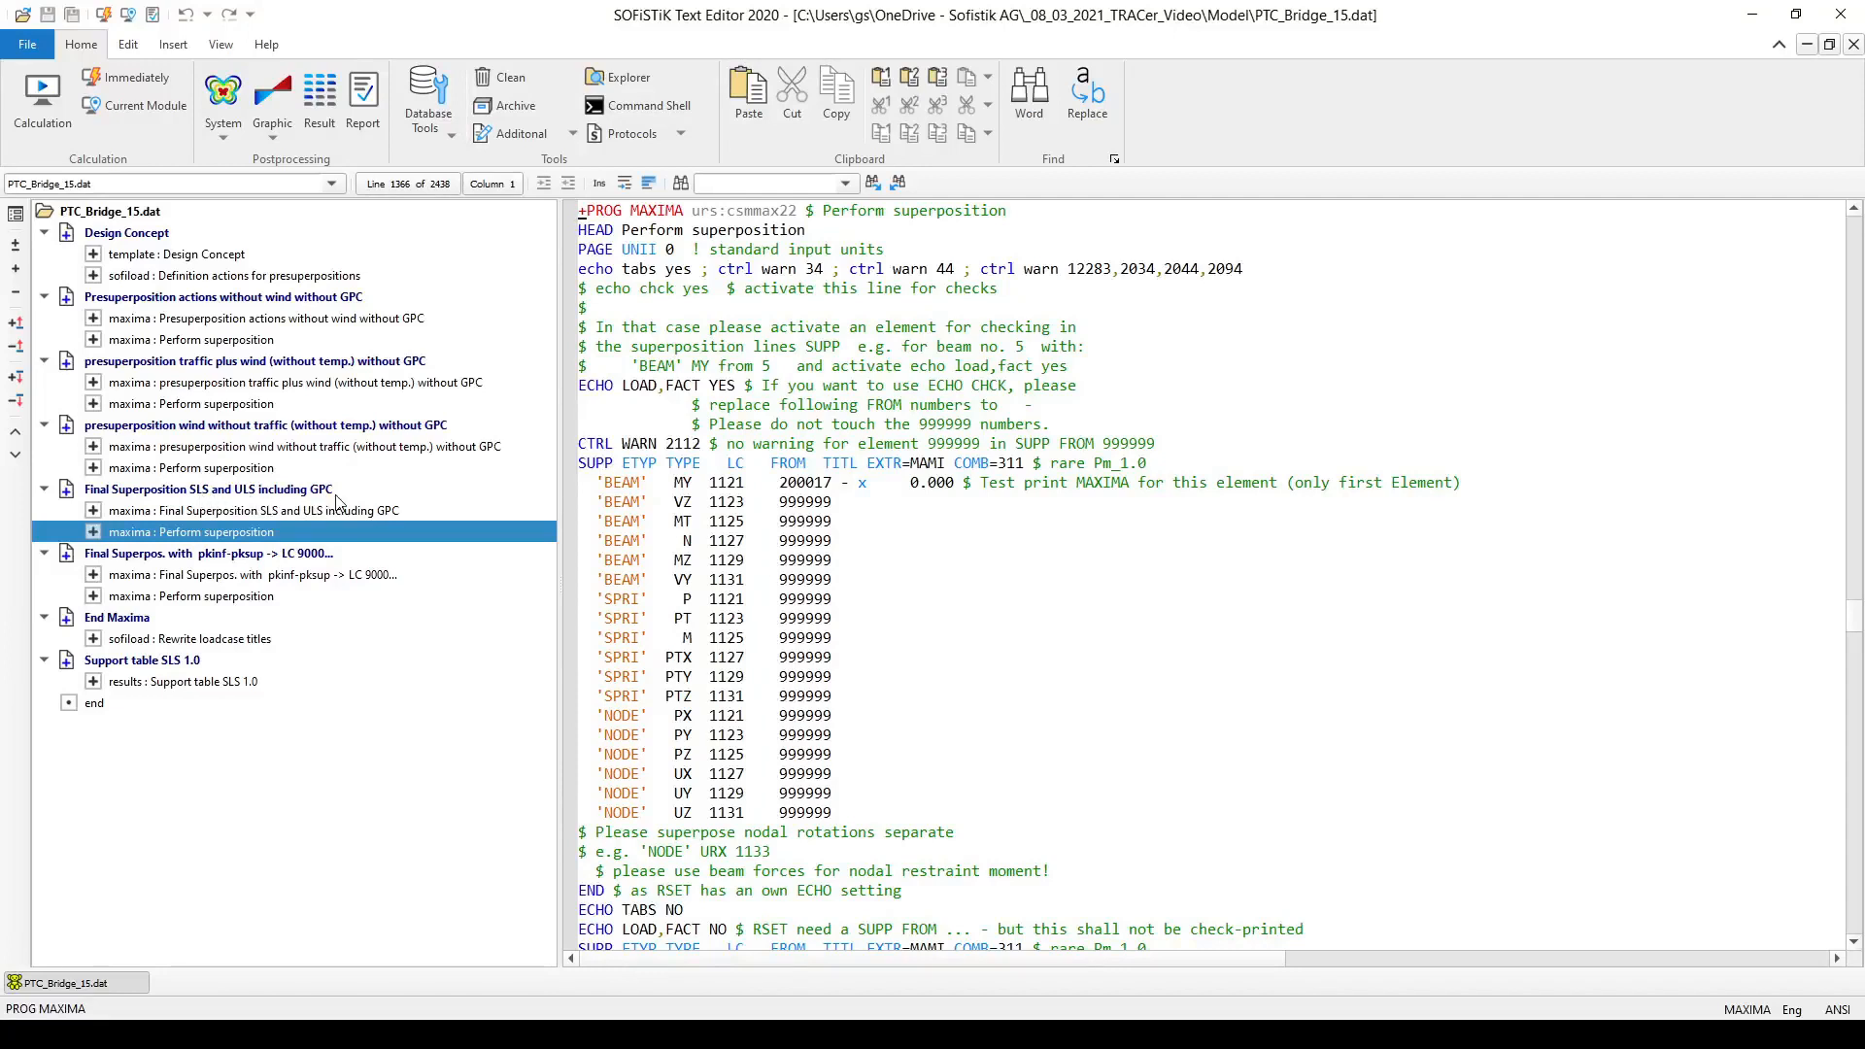
{"action": "scroll", "coordinate": [834, 601], "scroll_direction": "down", "scroll_amount": 17}
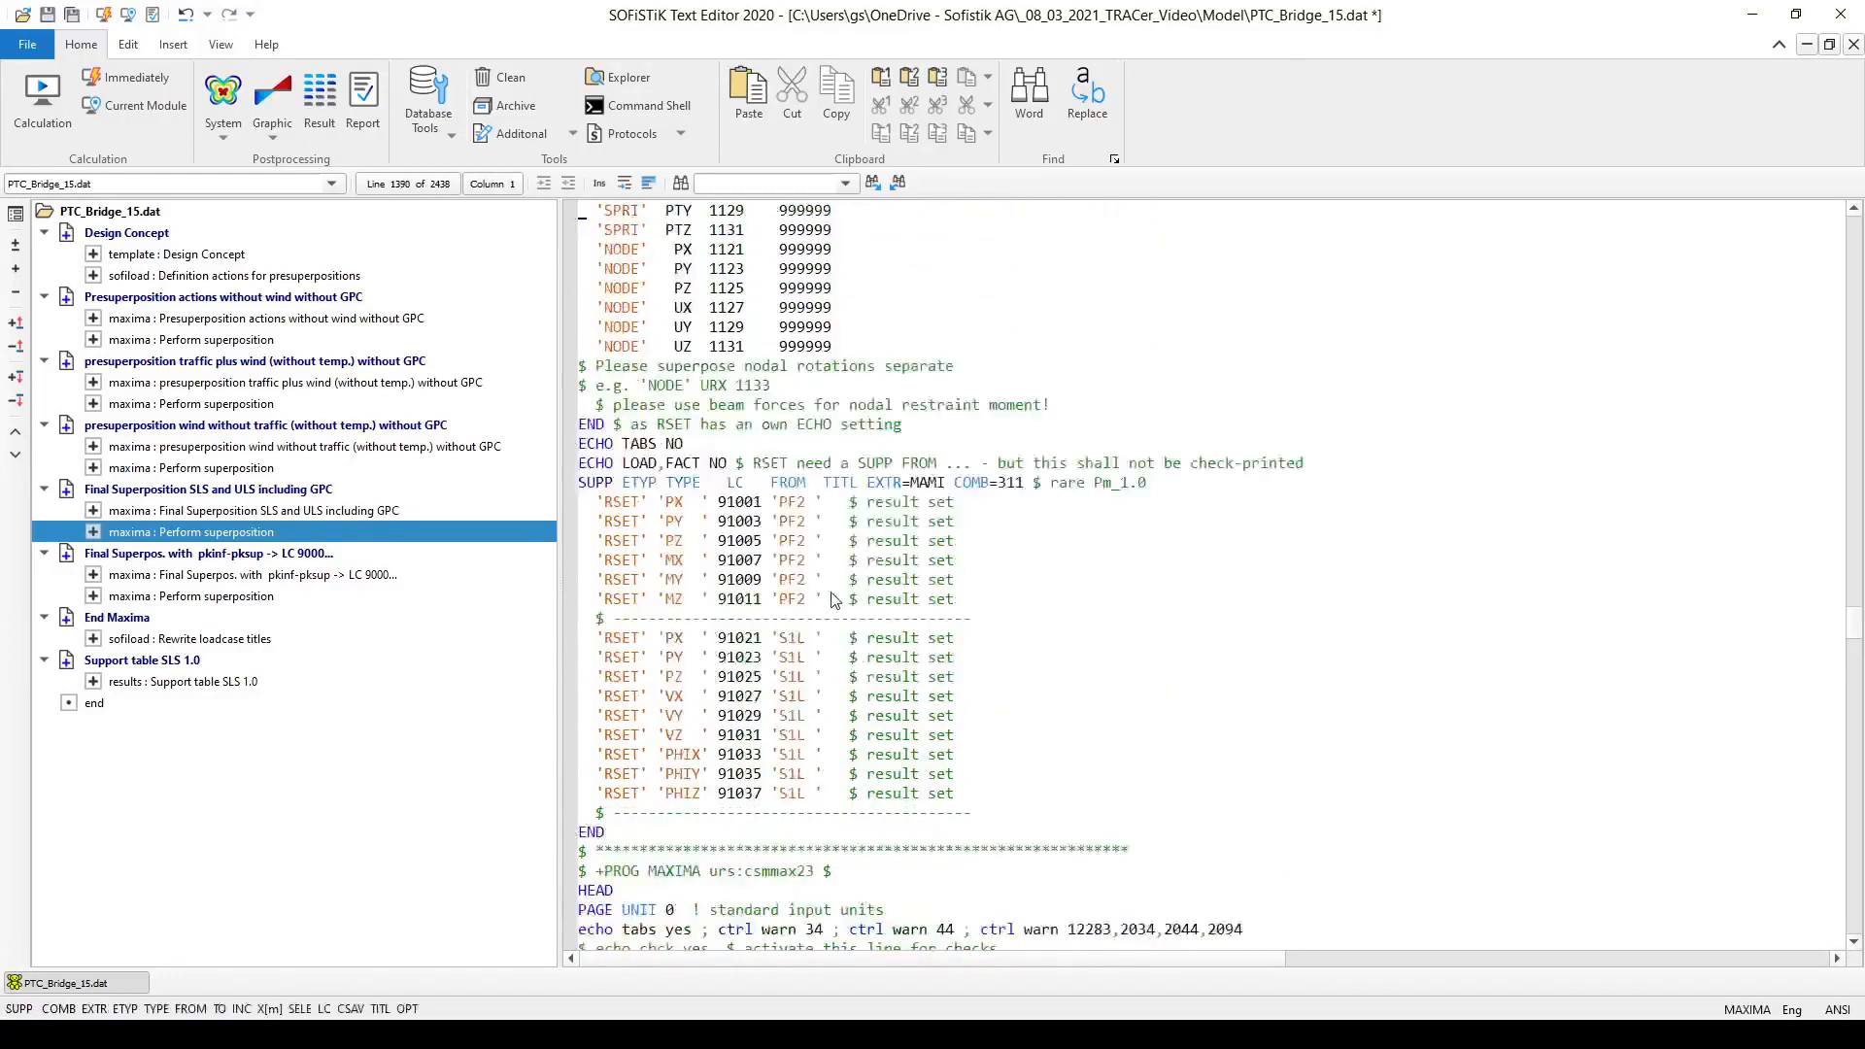
{"action": "scroll", "coordinate": [833, 600], "scroll_direction": "down", "scroll_amount": 20}
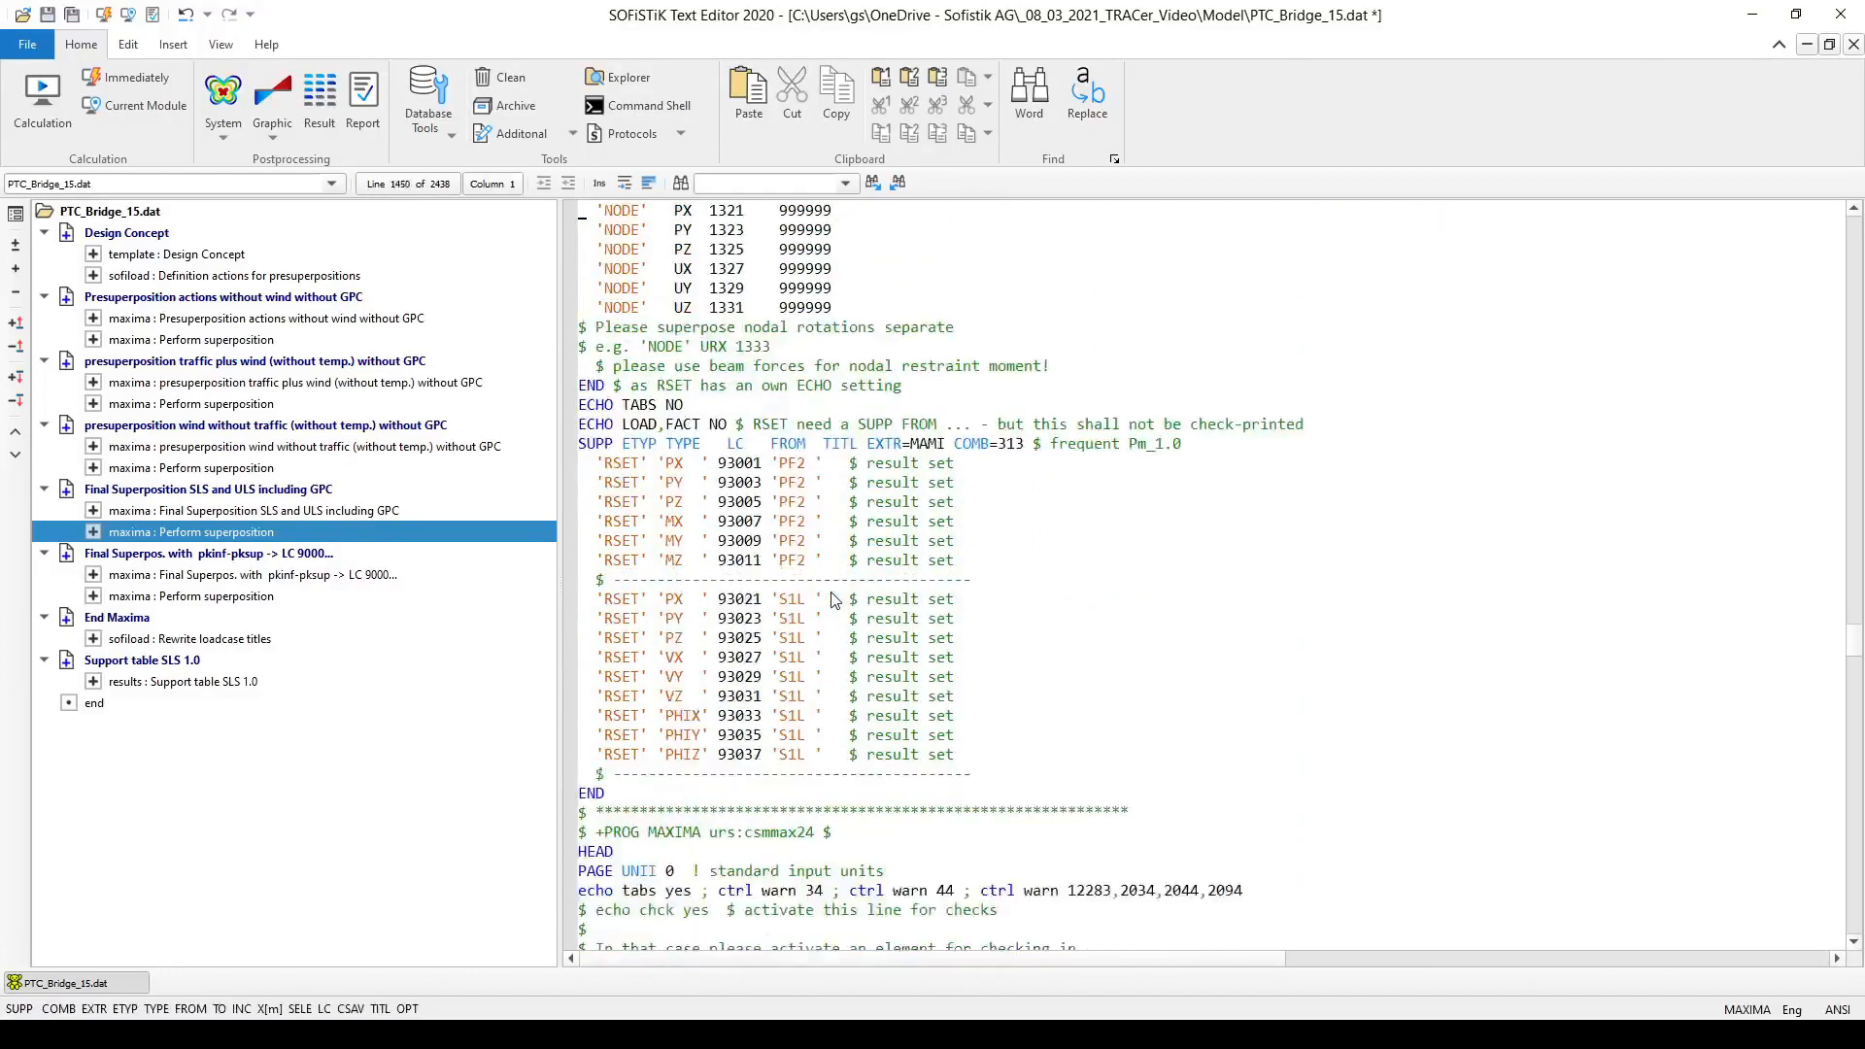
{"action": "scroll", "coordinate": [834, 599], "scroll_direction": "down", "scroll_amount": 14}
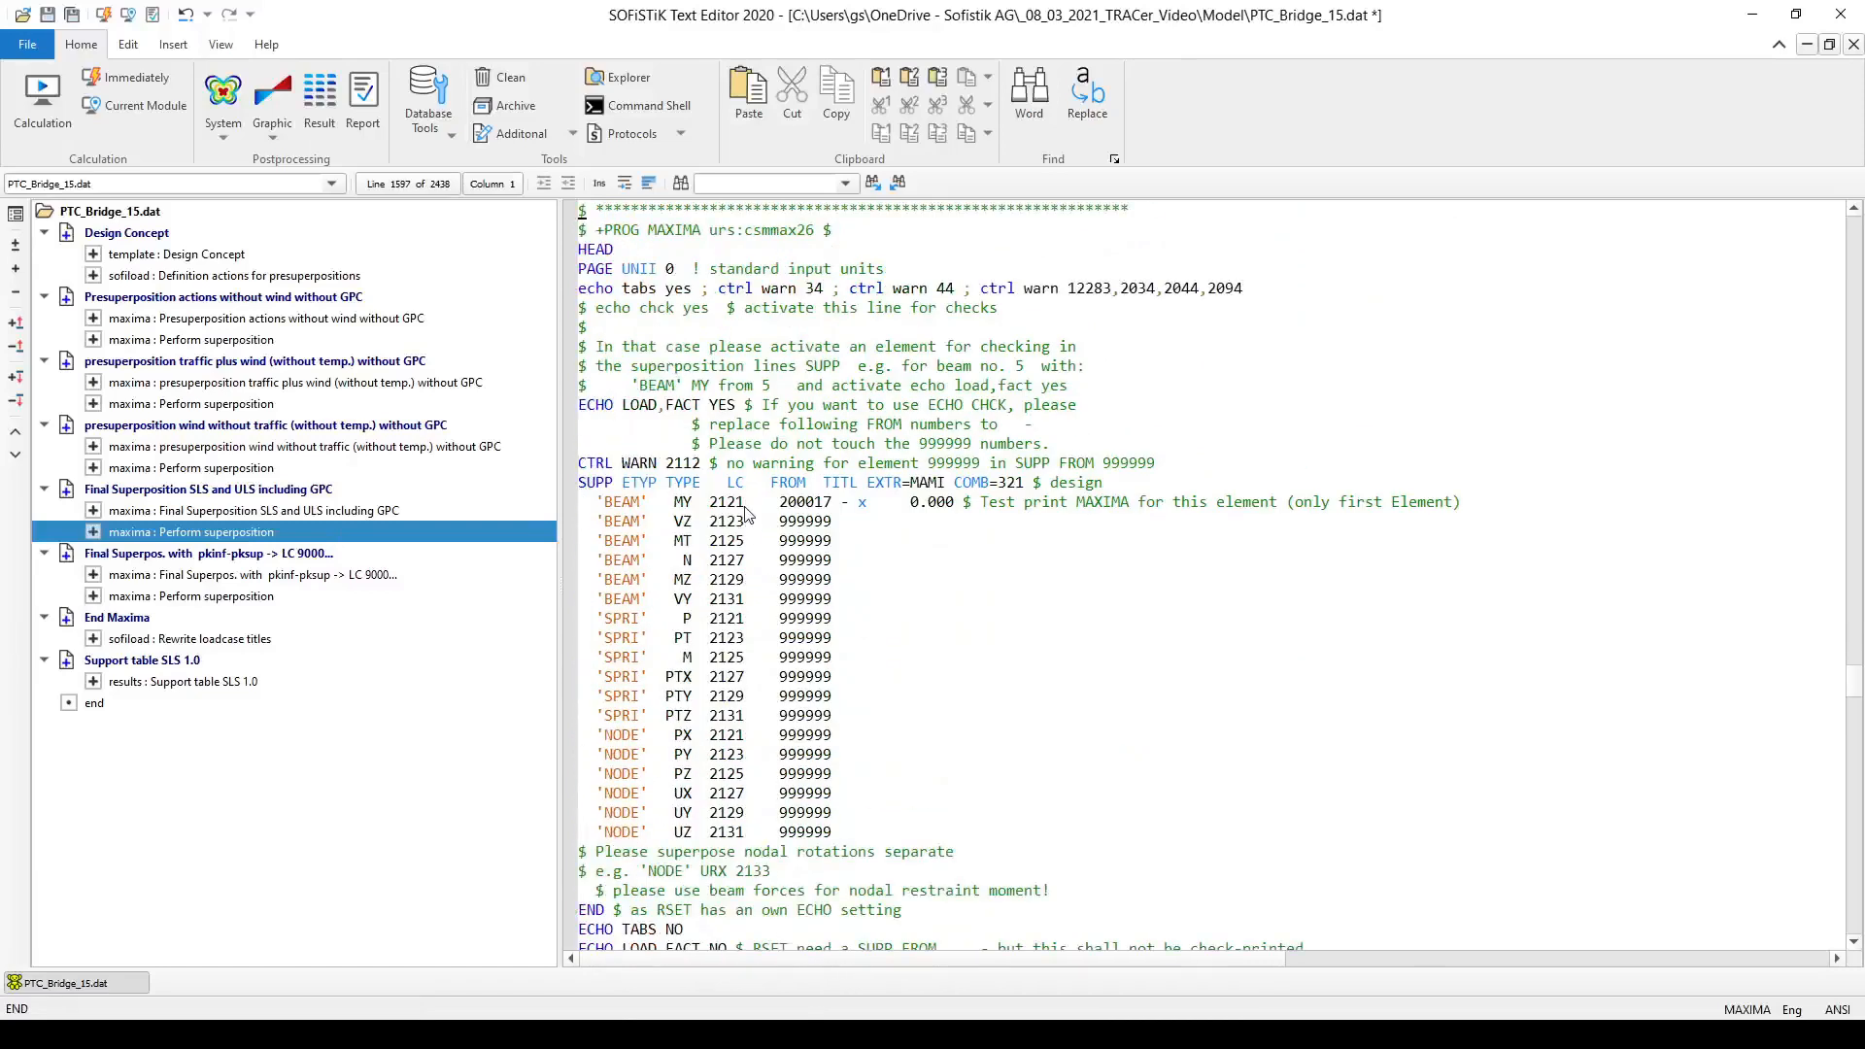
{"action": "type", "text": "y"}
{"action": "key", "text": "BackSpace"}
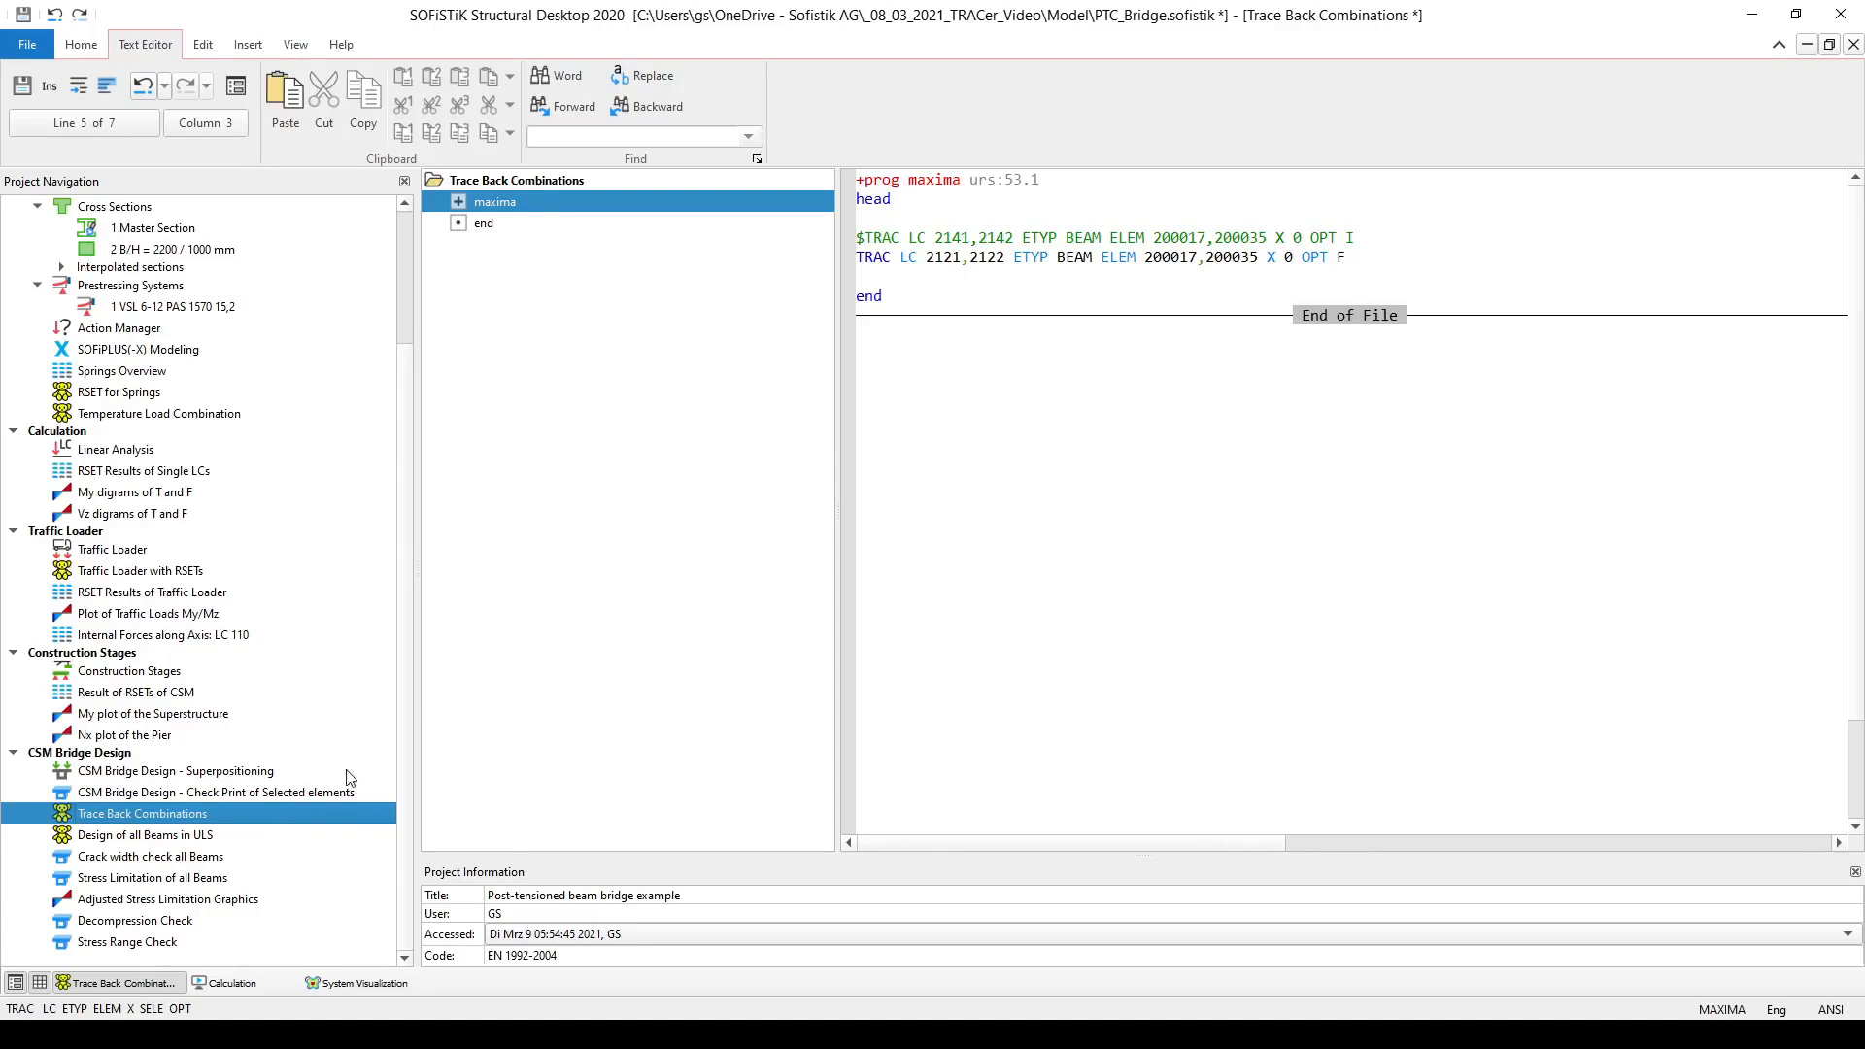
Calculate the Trace Back Combinations task for load cases 2121,2122 with OPT F and reload the report PTC_Bridge_053.plb
{"action": "right_click", "coordinate": [336, 818]}
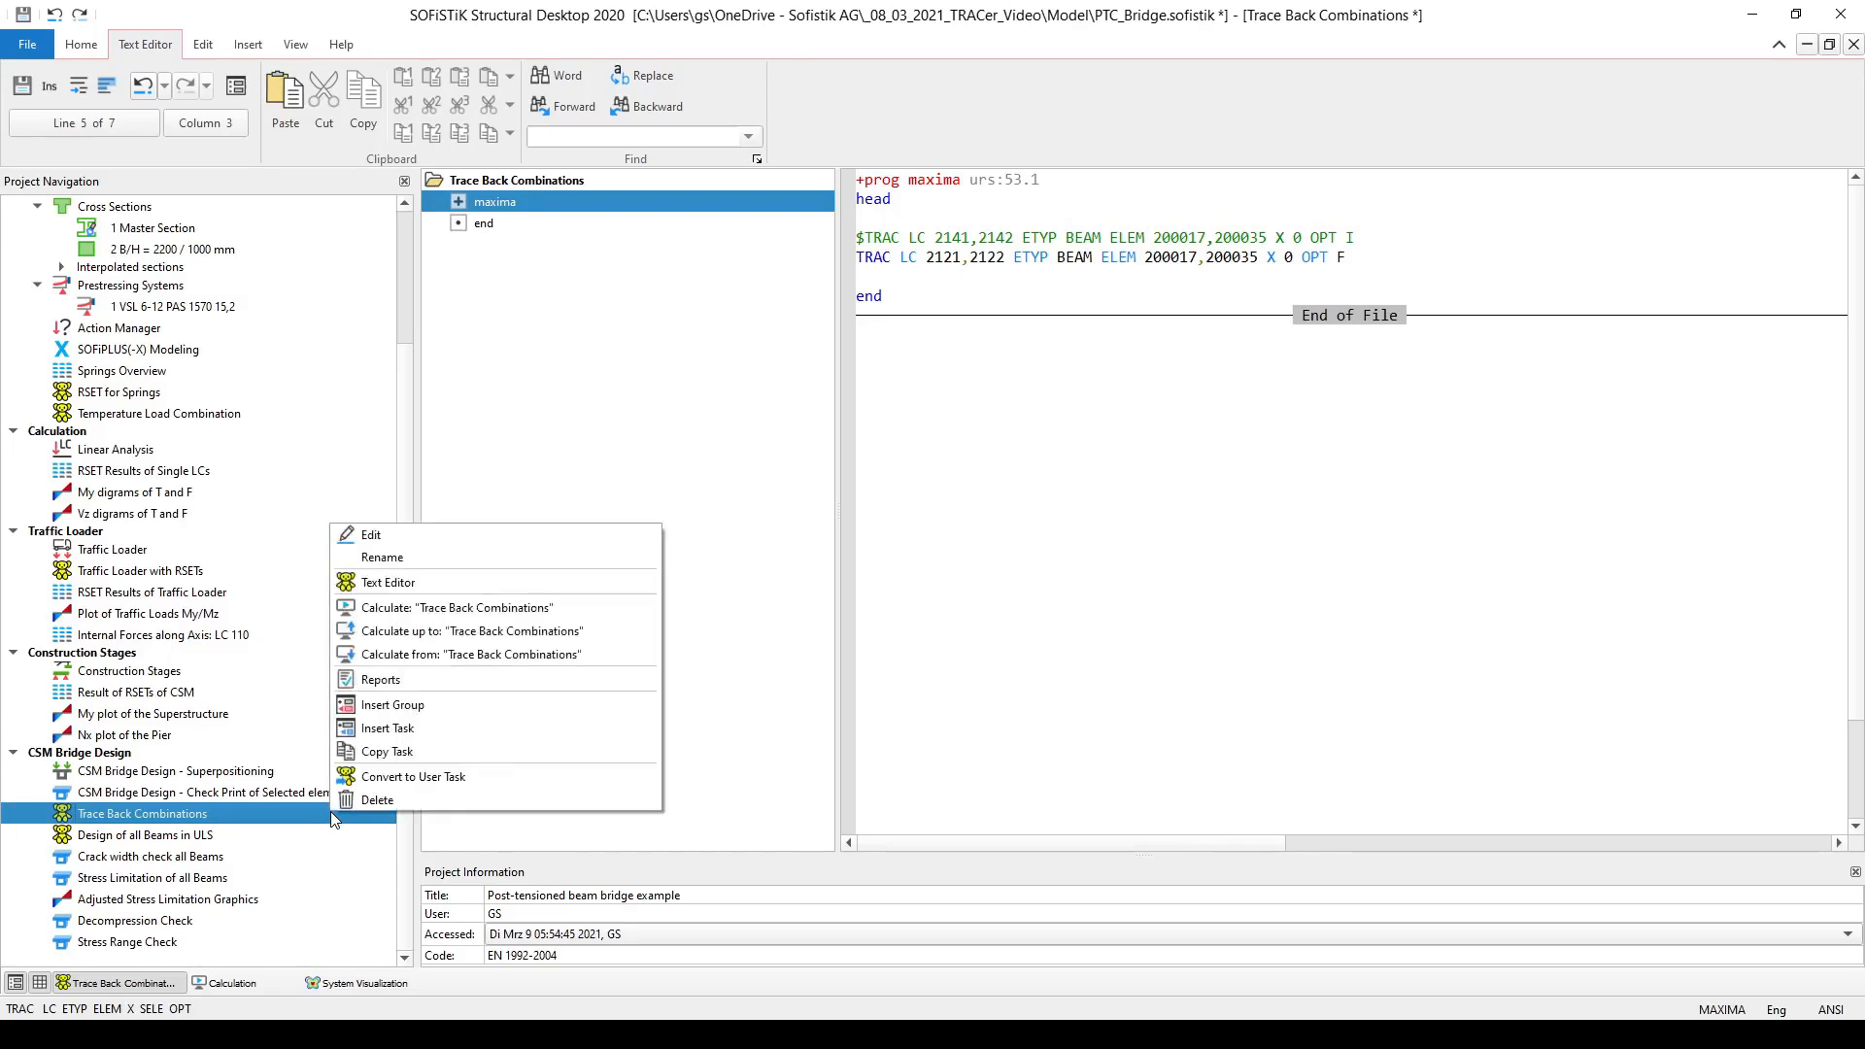
{"action": "left_click", "coordinate": [450, 617]}
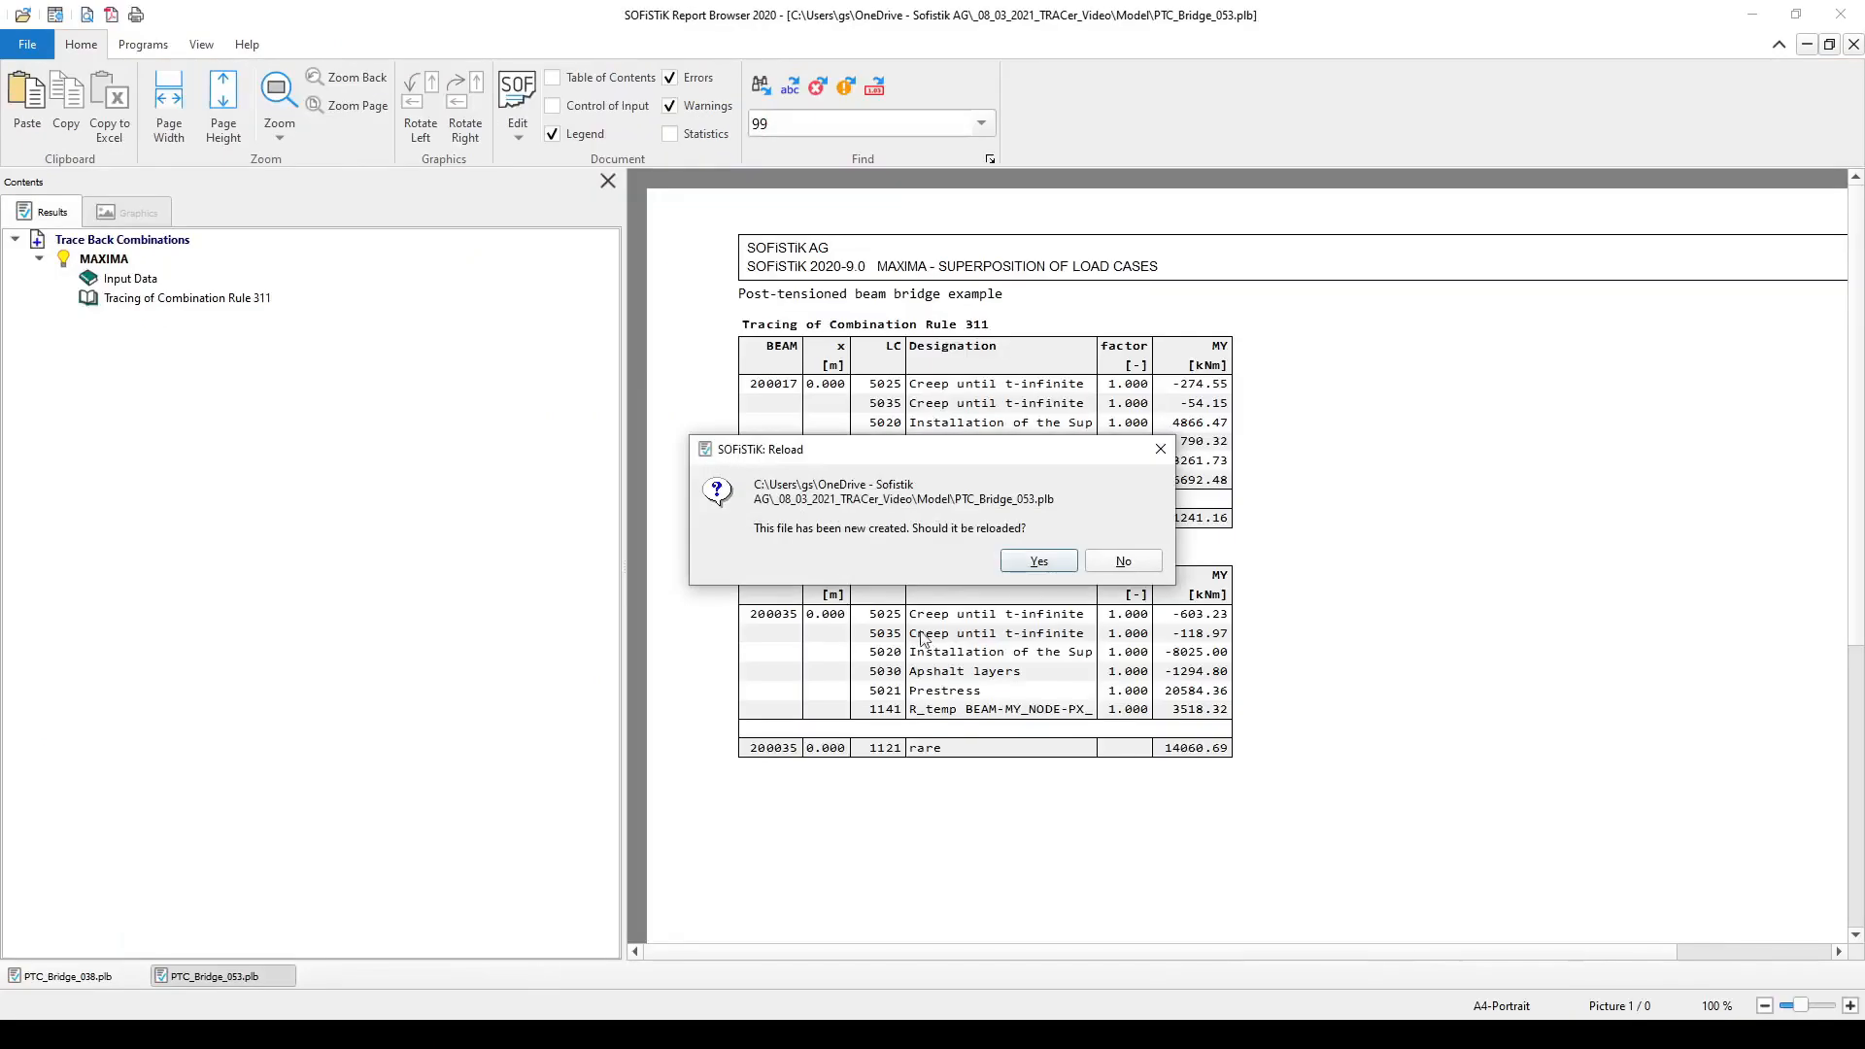
{"action": "left_click", "coordinate": [1042, 563]}
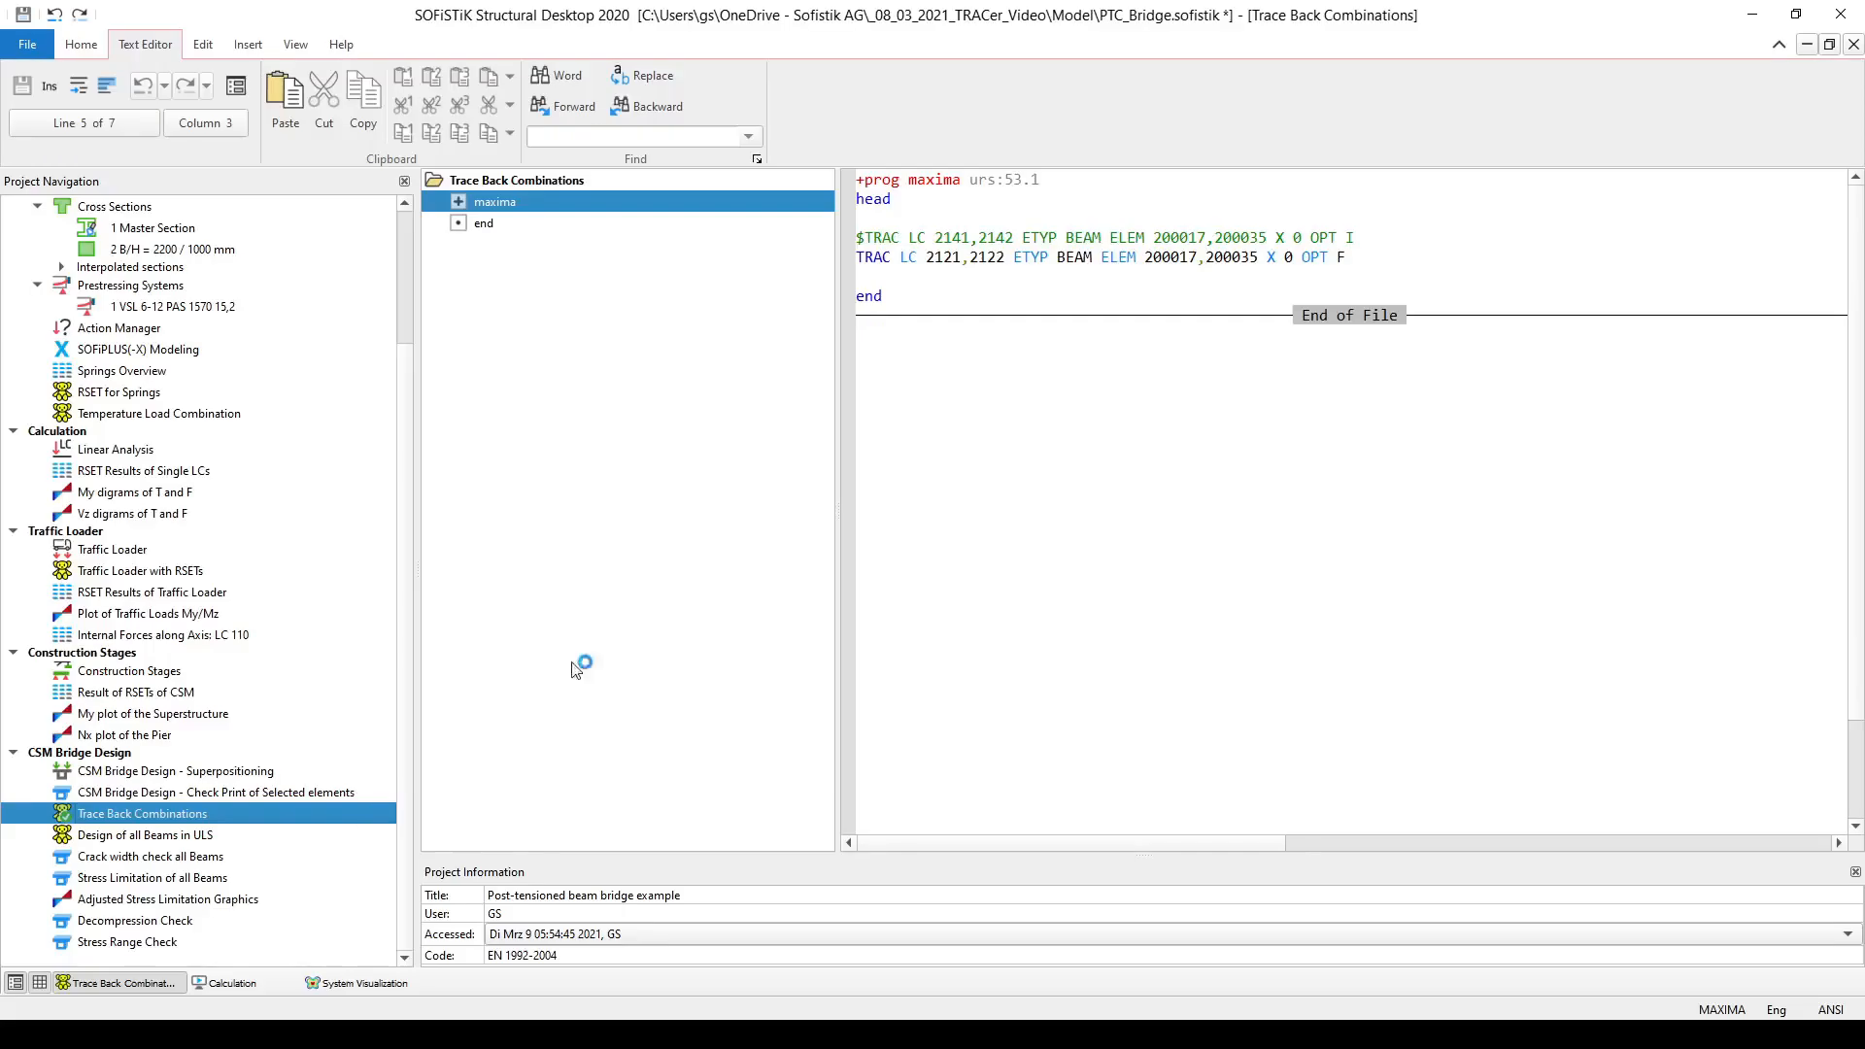
Set the active TRAC record to OPT IF, recalculate Trace Back Combinations and reload its report
{"action": "left_click", "coordinate": [1345, 269]}
{"action": "type", "text": "I"}
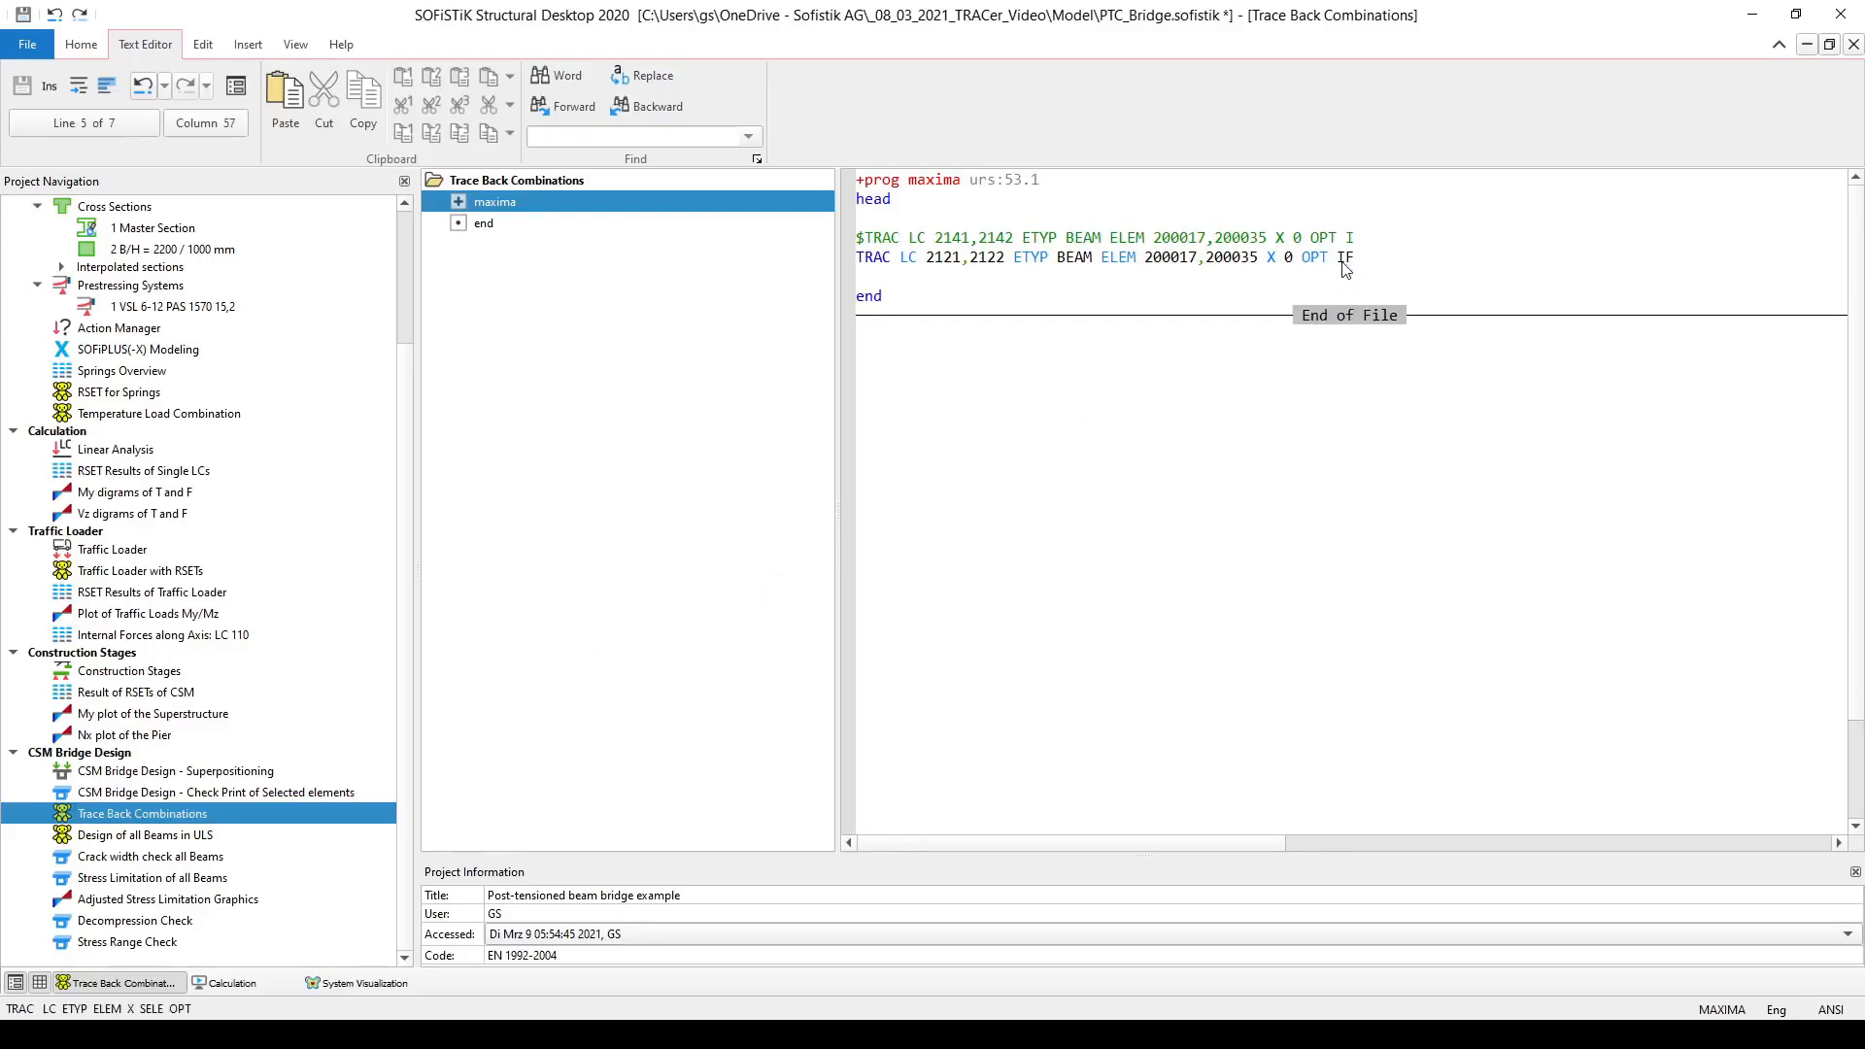
{"action": "right_click", "coordinate": [353, 822]}
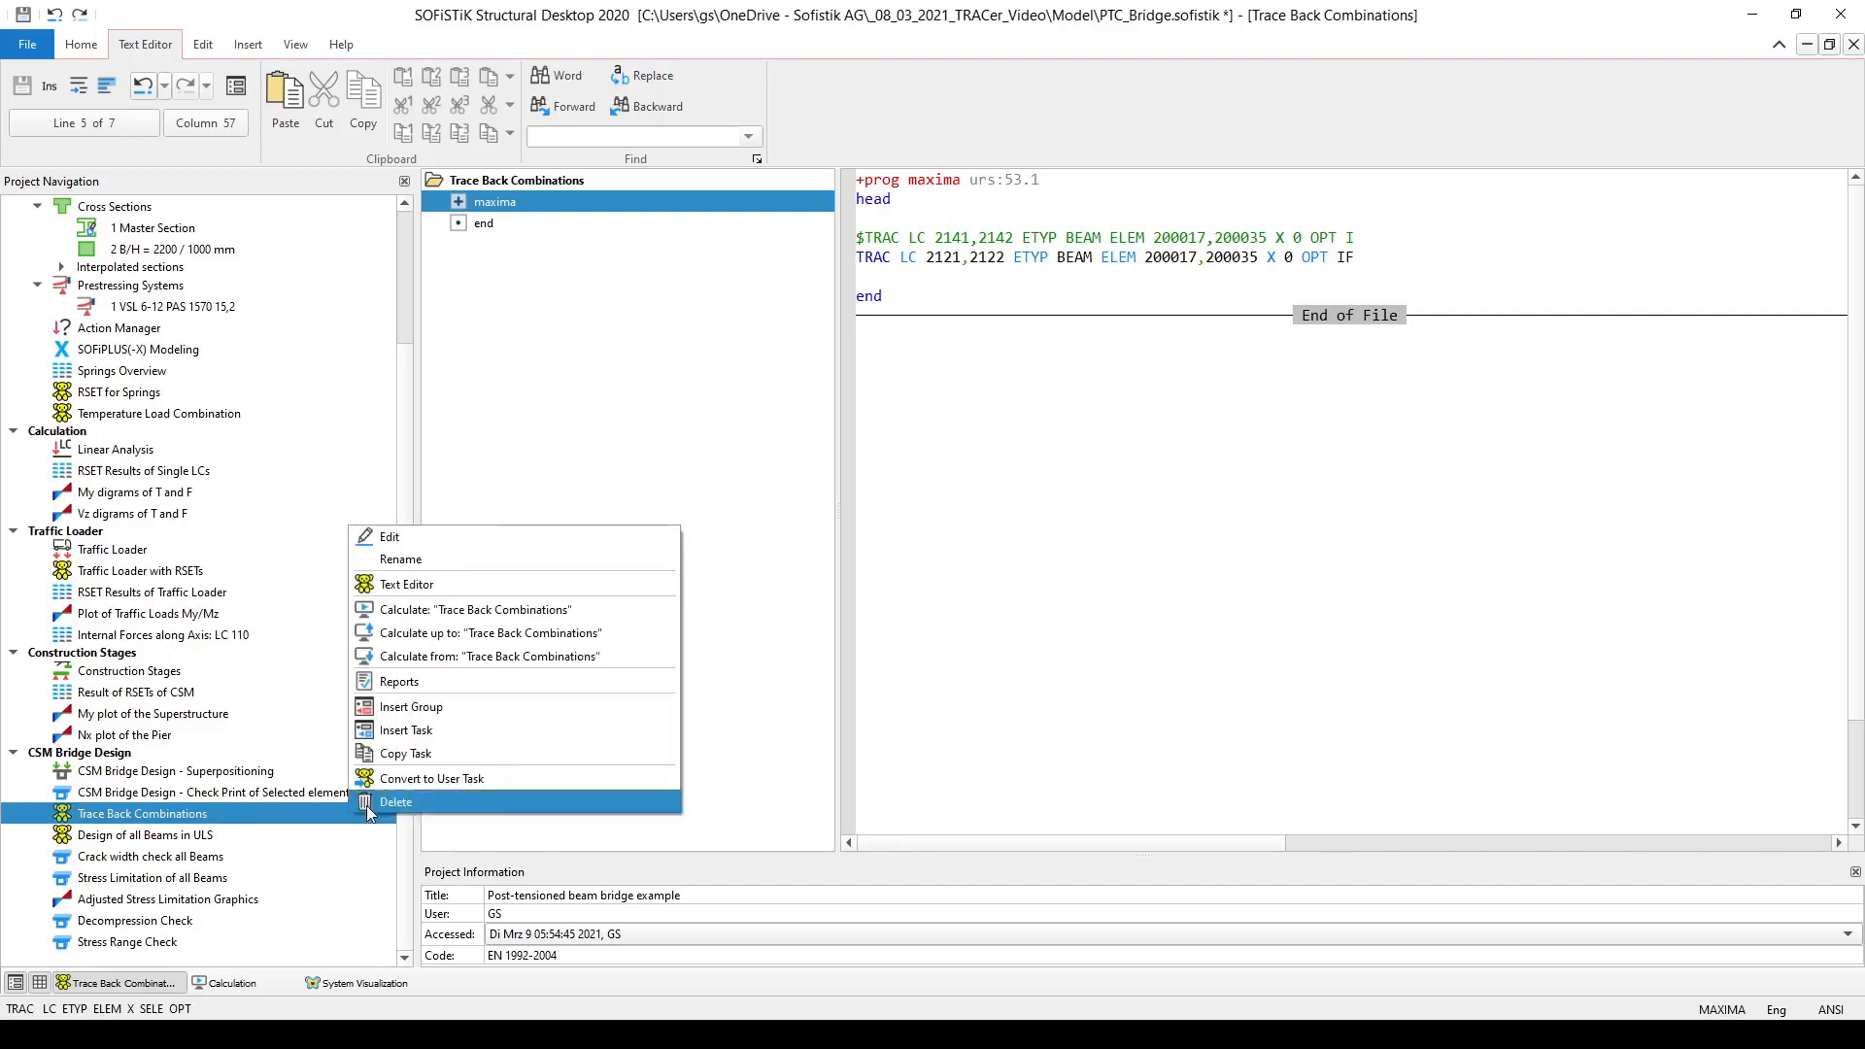
{"action": "left_click", "coordinate": [464, 609]}
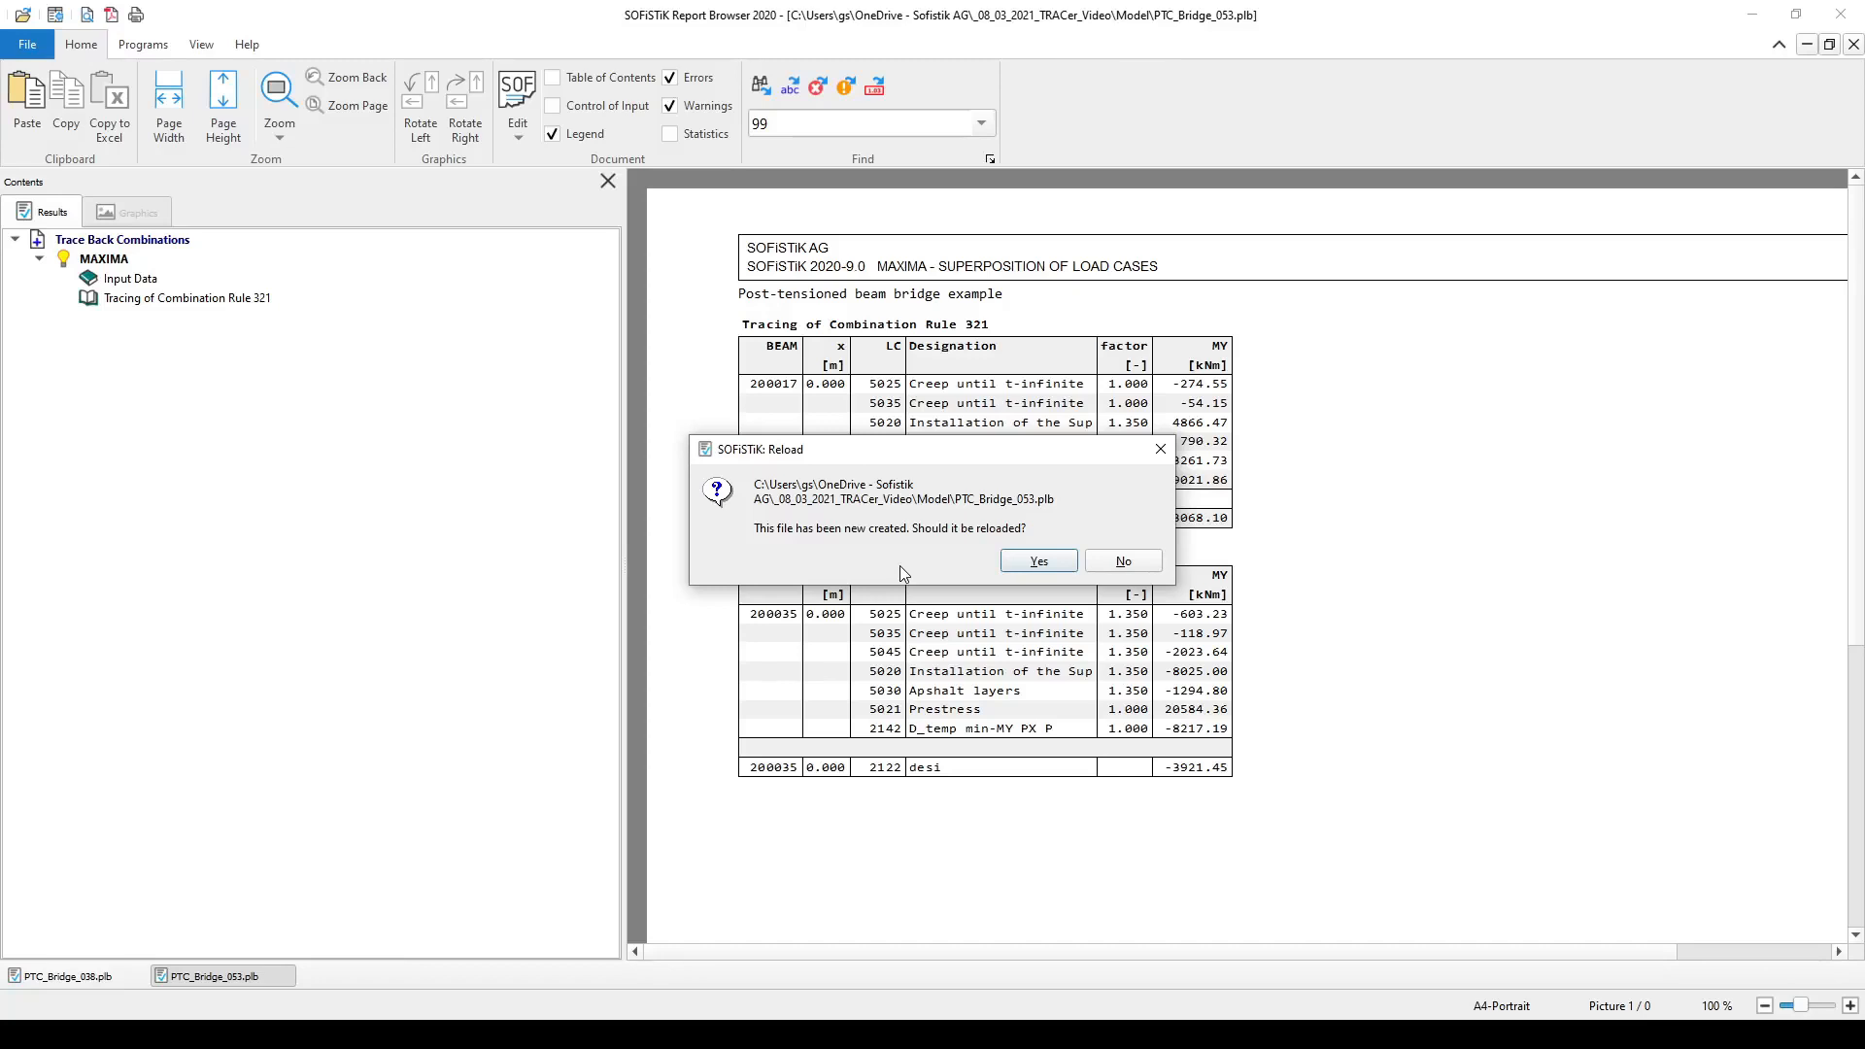
{"action": "left_click", "coordinate": [1039, 563]}
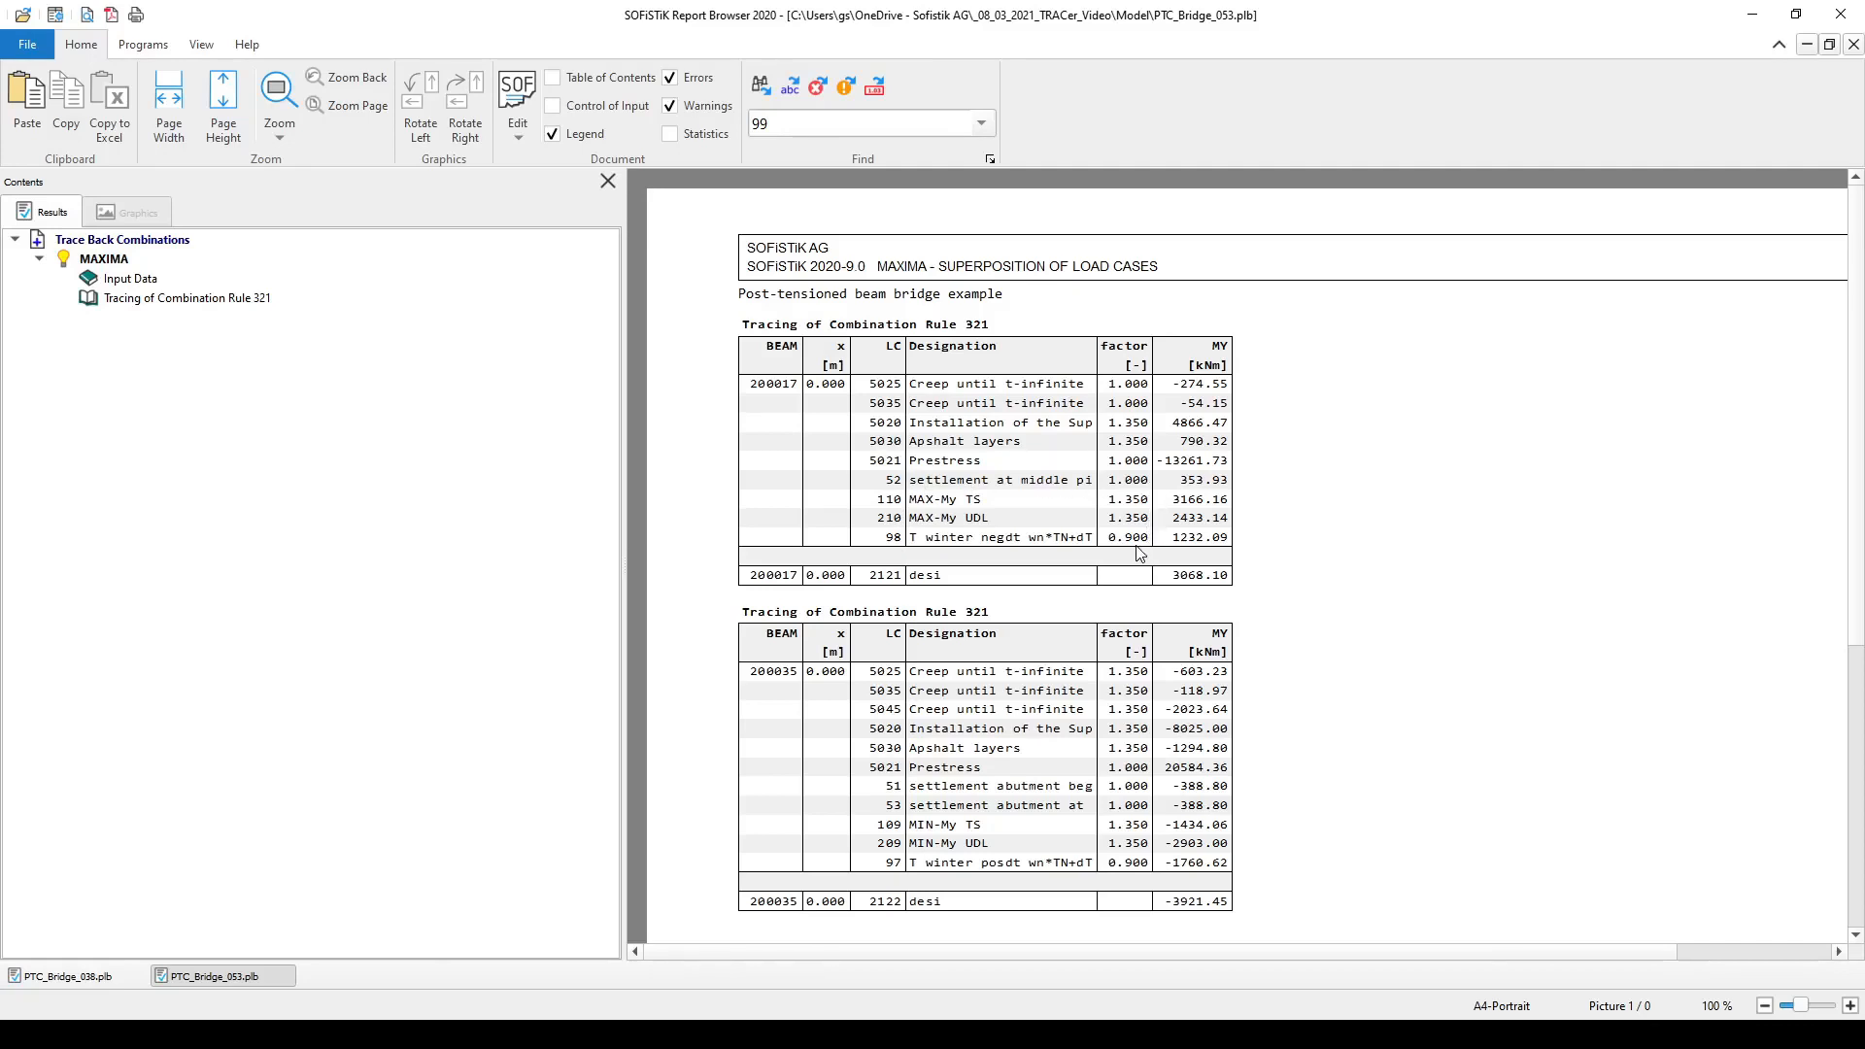
{"action": "left_click", "coordinate": [1242, 586]}
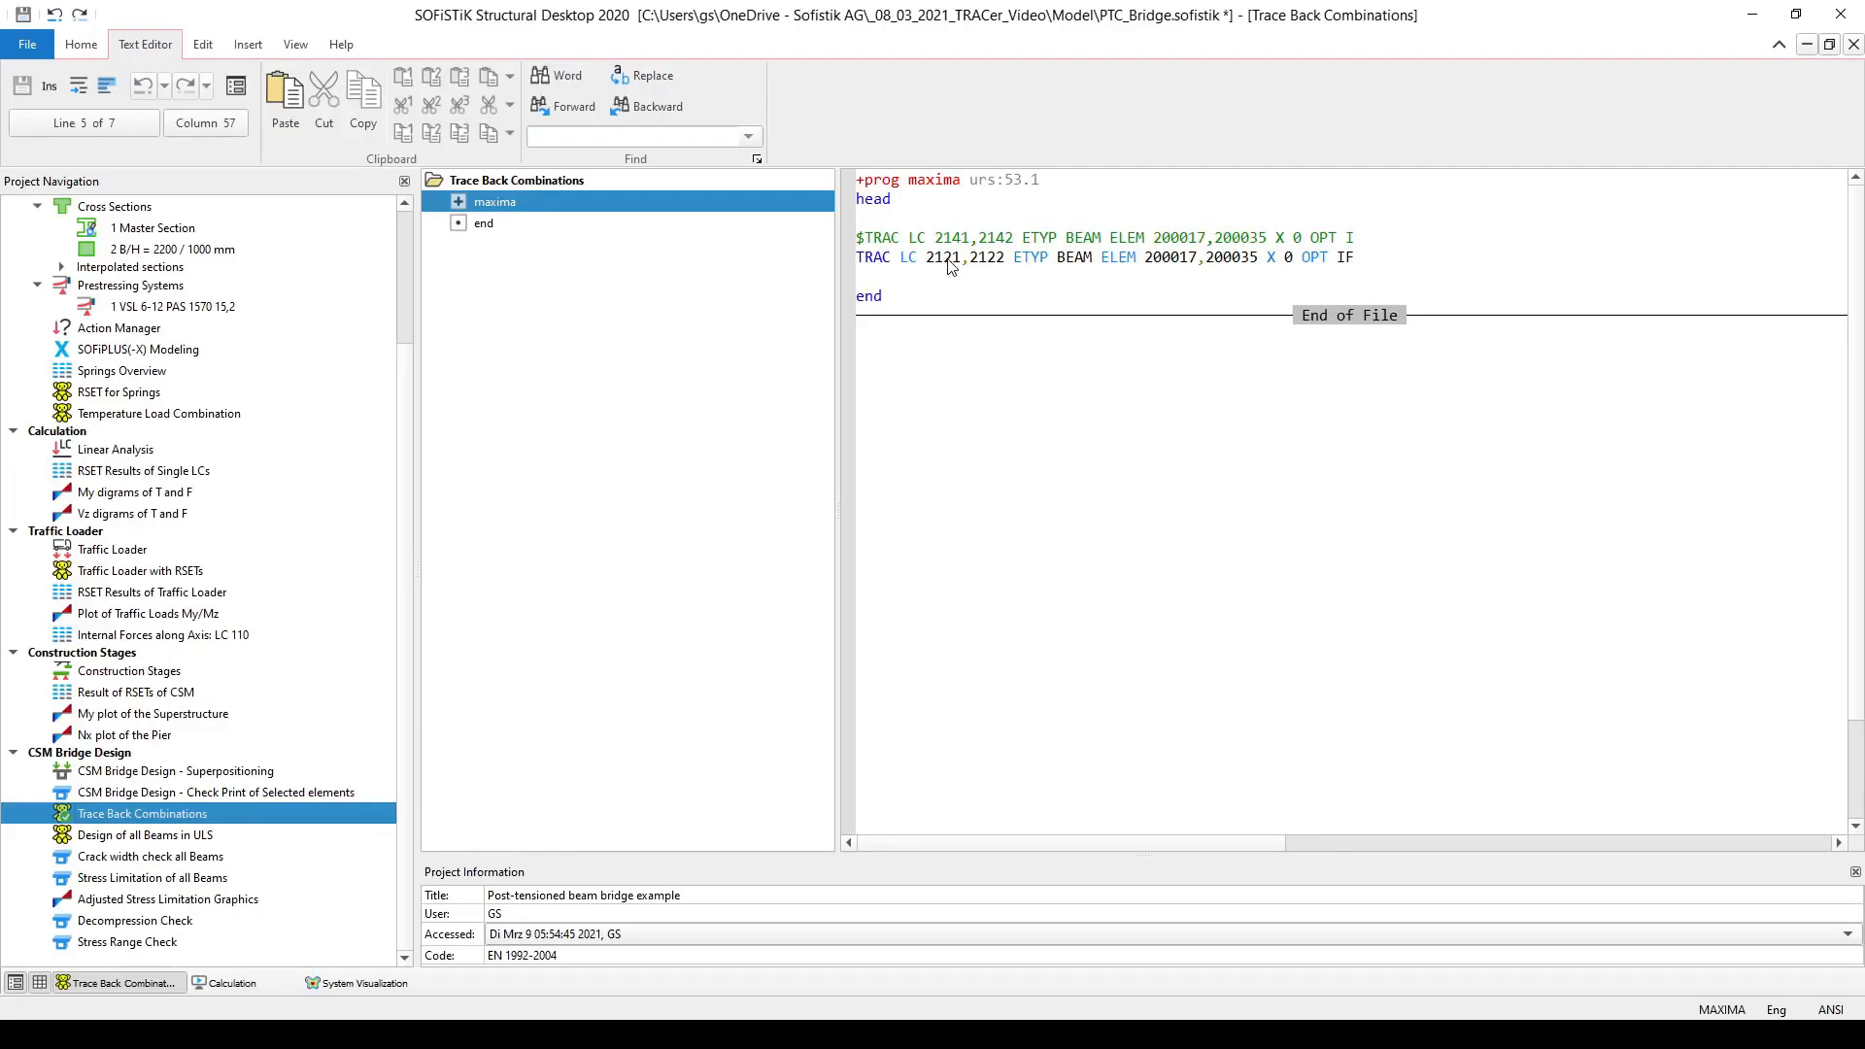
Try to trace the AQB design combinations by setting the TRAC record to load cases 2105,2106 and recalculating Trace Back Combinations
{"action": "left_click_drag", "start_coordinate": [948, 260], "coordinate": [966, 263]}
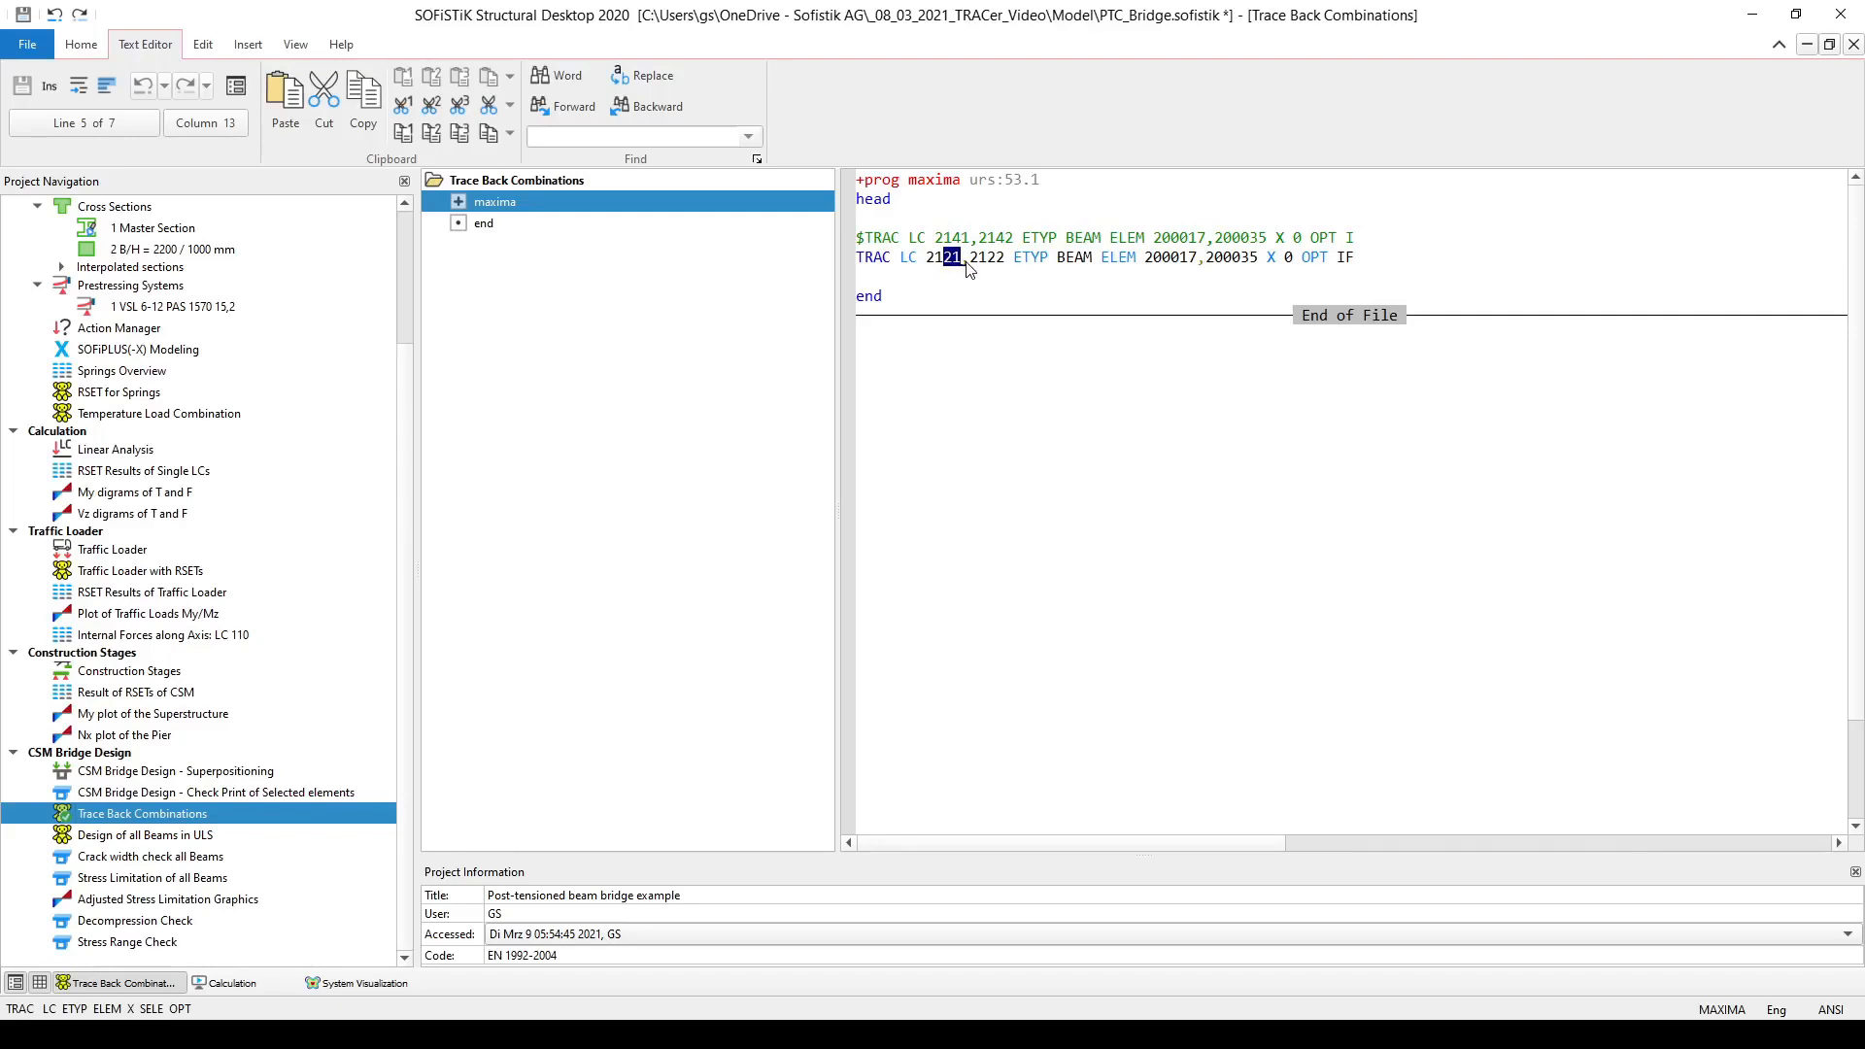
{"action": "type", "text": "05"}
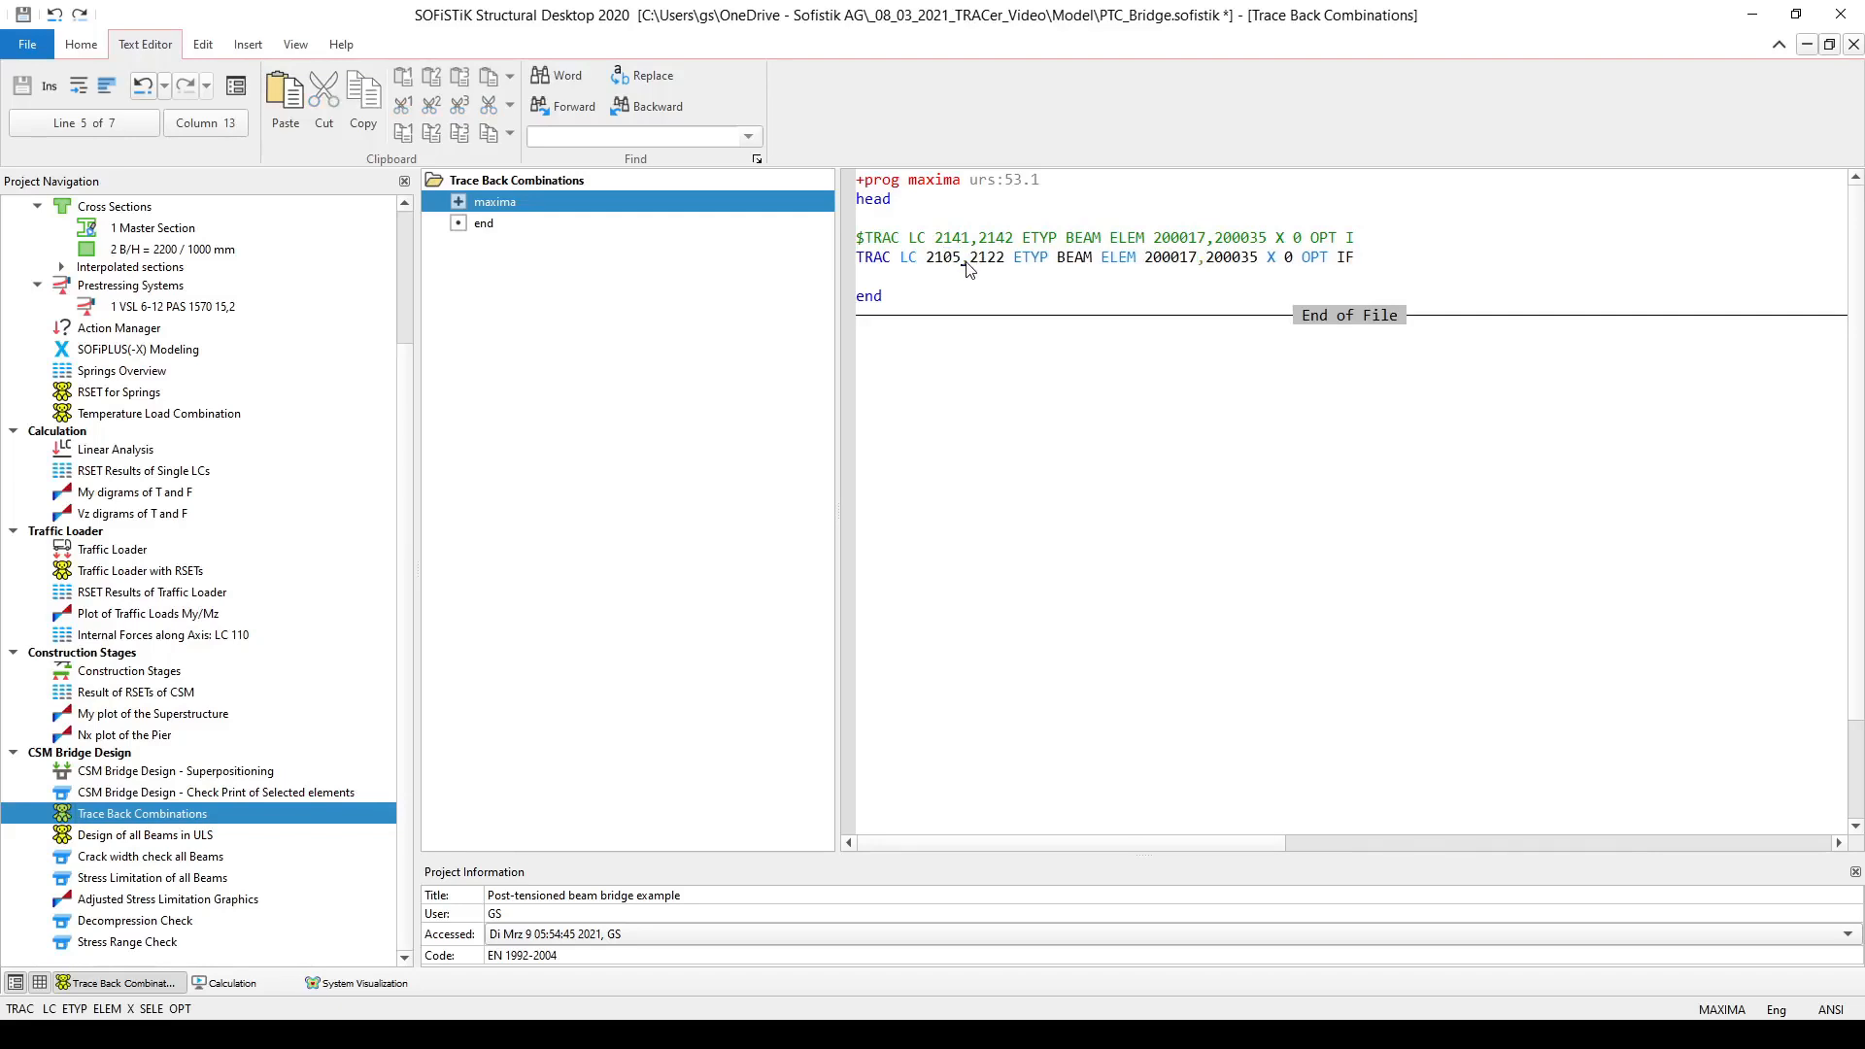
{"action": "left_click_drag", "start_coordinate": [988, 261], "coordinate": [1013, 264]}
{"action": "type", "text": "06"}
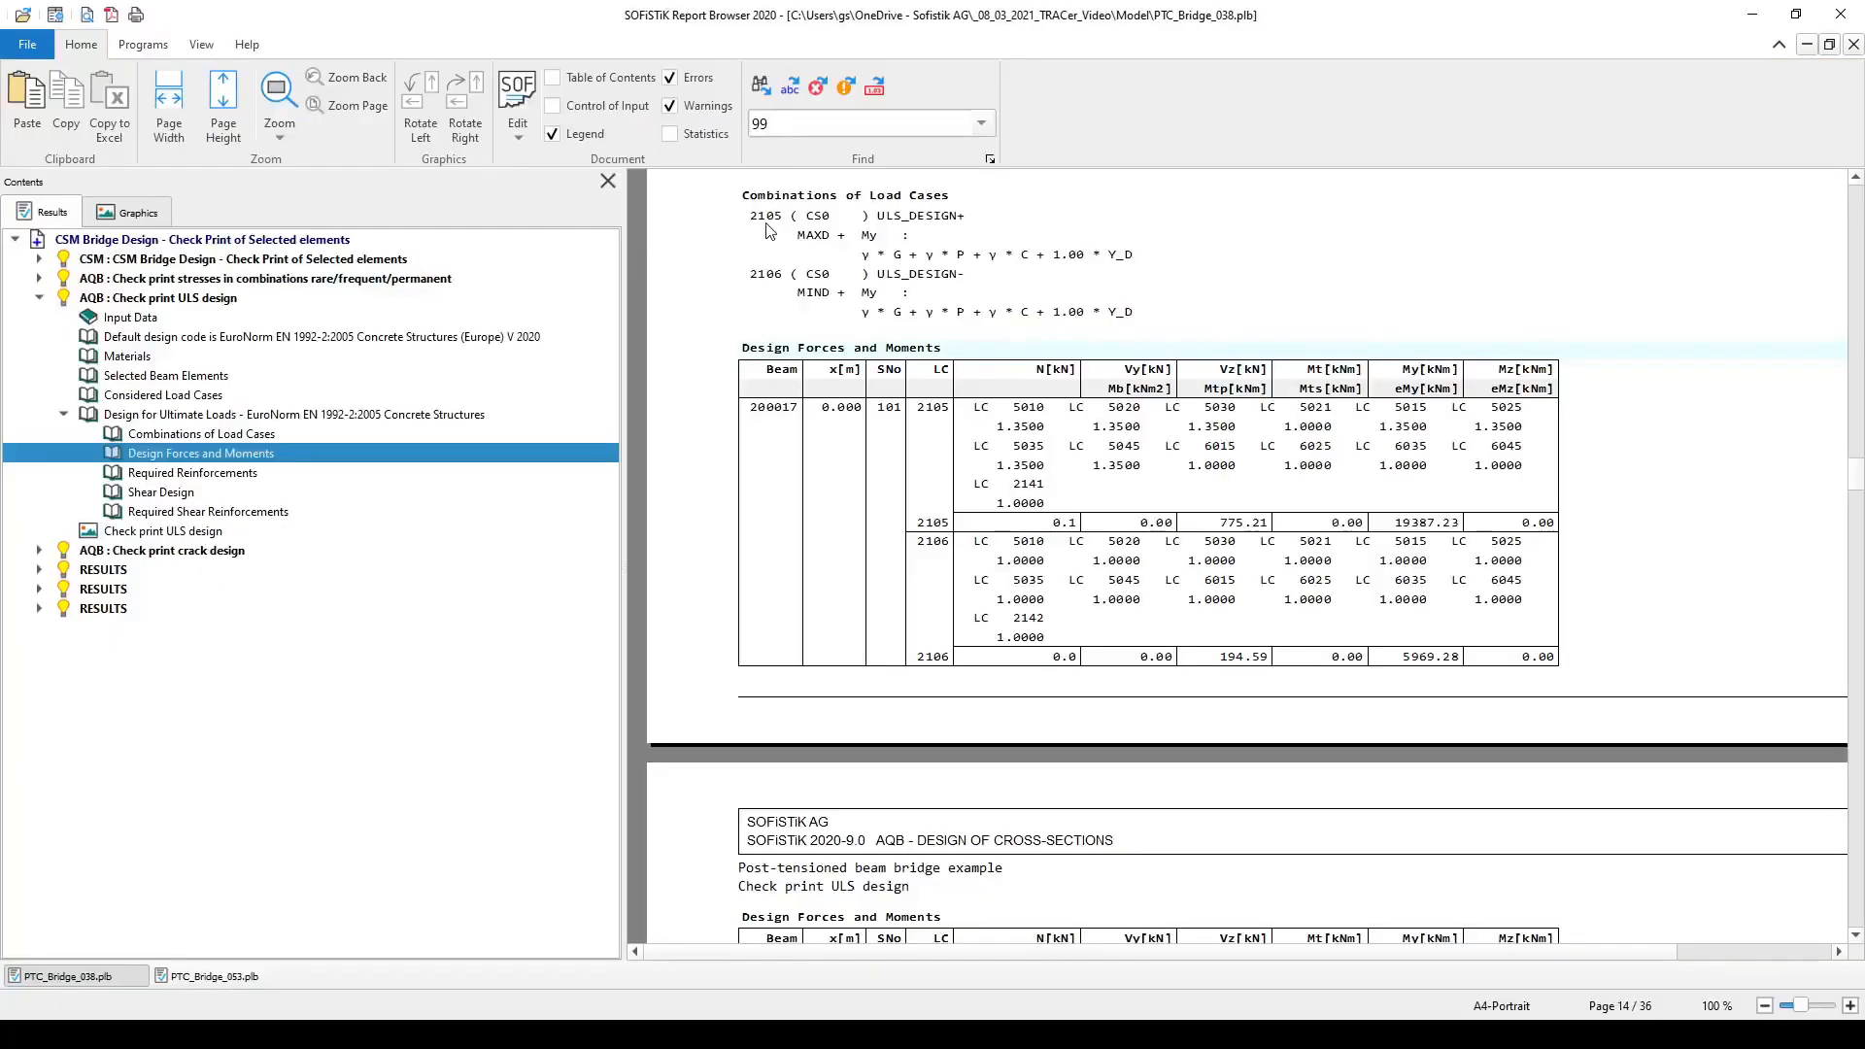
{"action": "key", "text": "ctrl"}
{"action": "key", "text": "ctrl"}
{"action": "key", "text": "ctrl"}
{"action": "key", "text": "ctrl"}
{"action": "key", "text": "ctrl"}
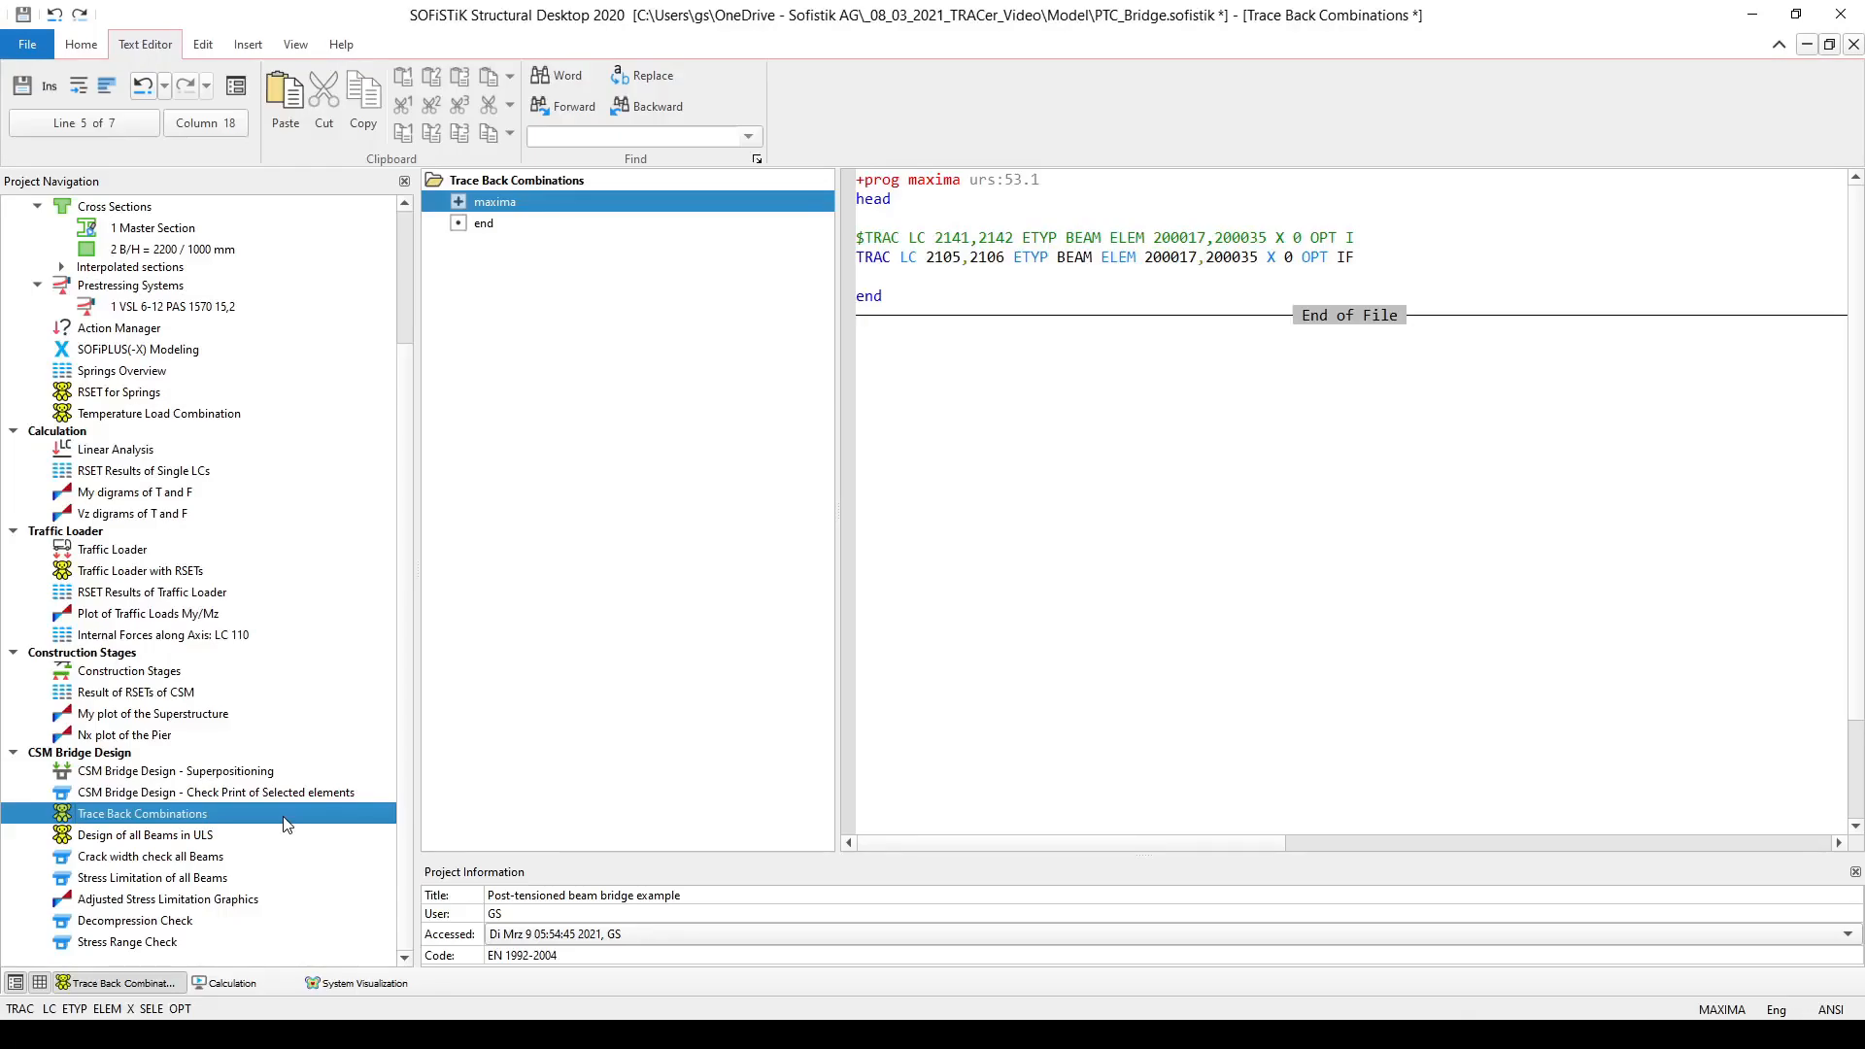
{"action": "right_click", "coordinate": [286, 823]}
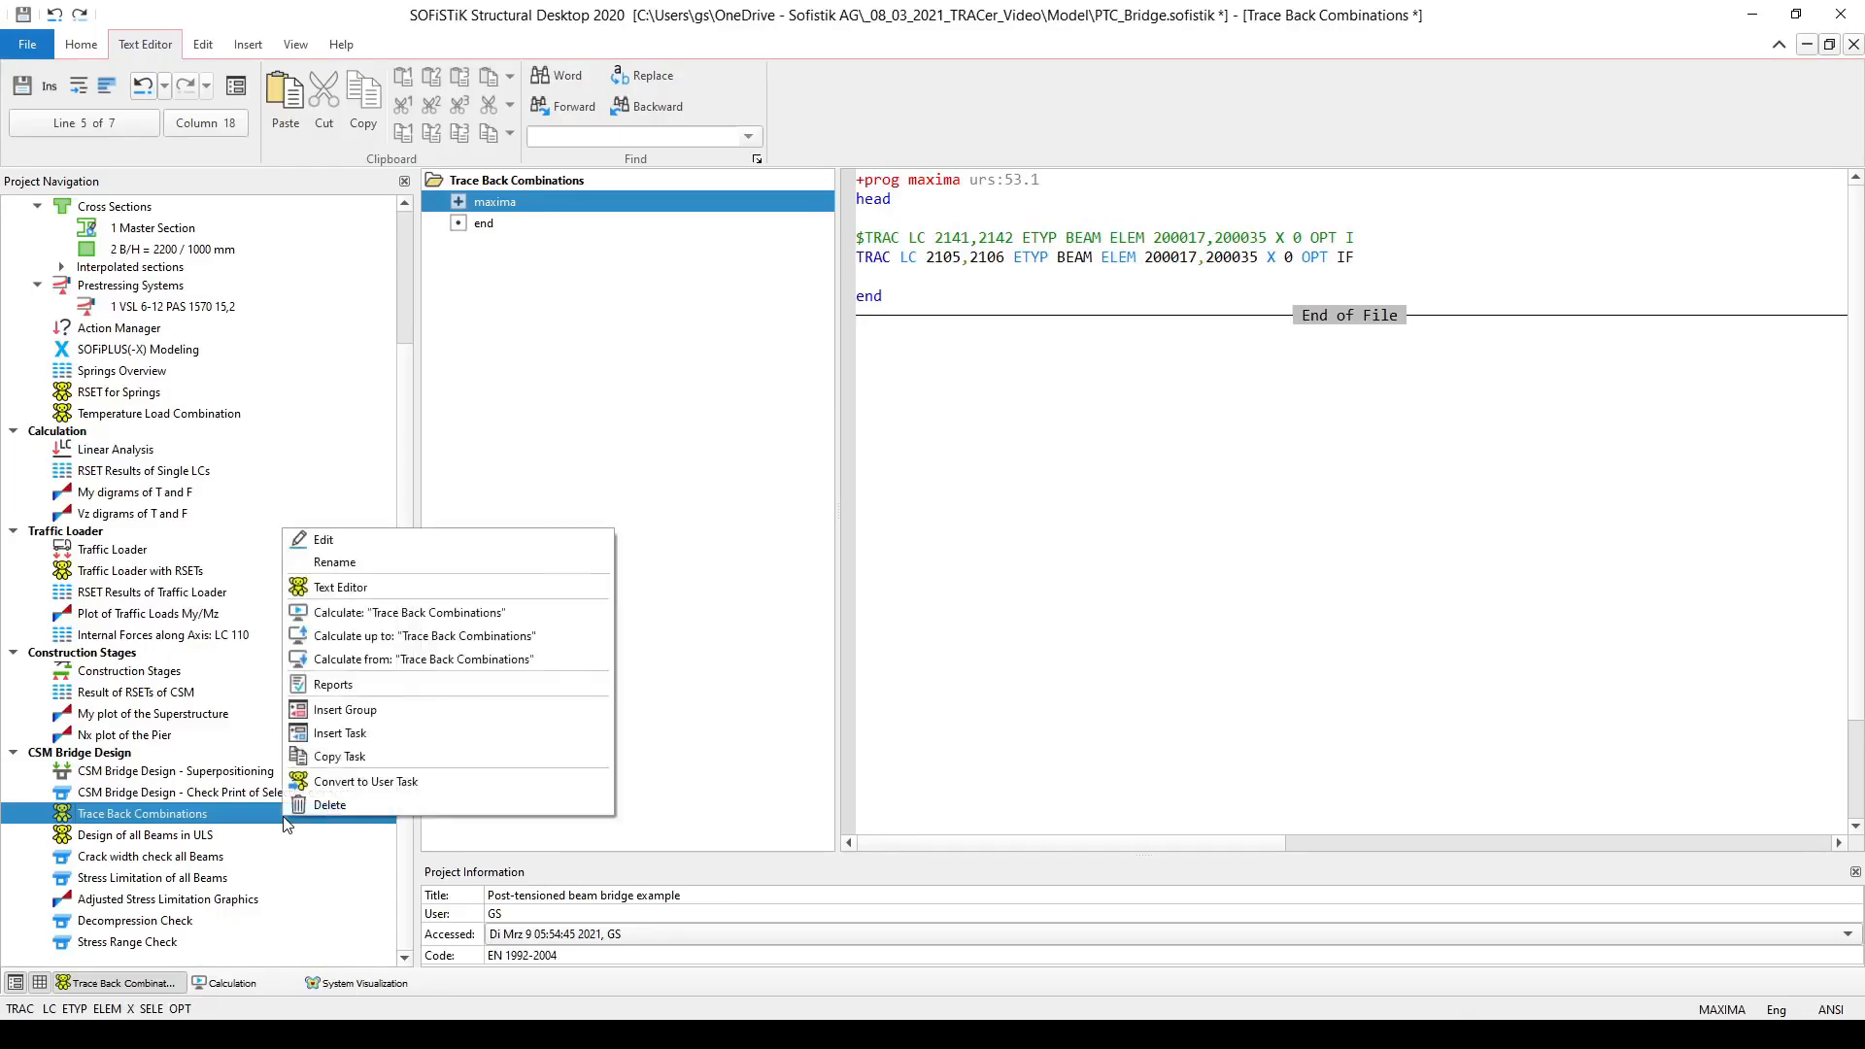
{"action": "left_click", "coordinate": [428, 614]}
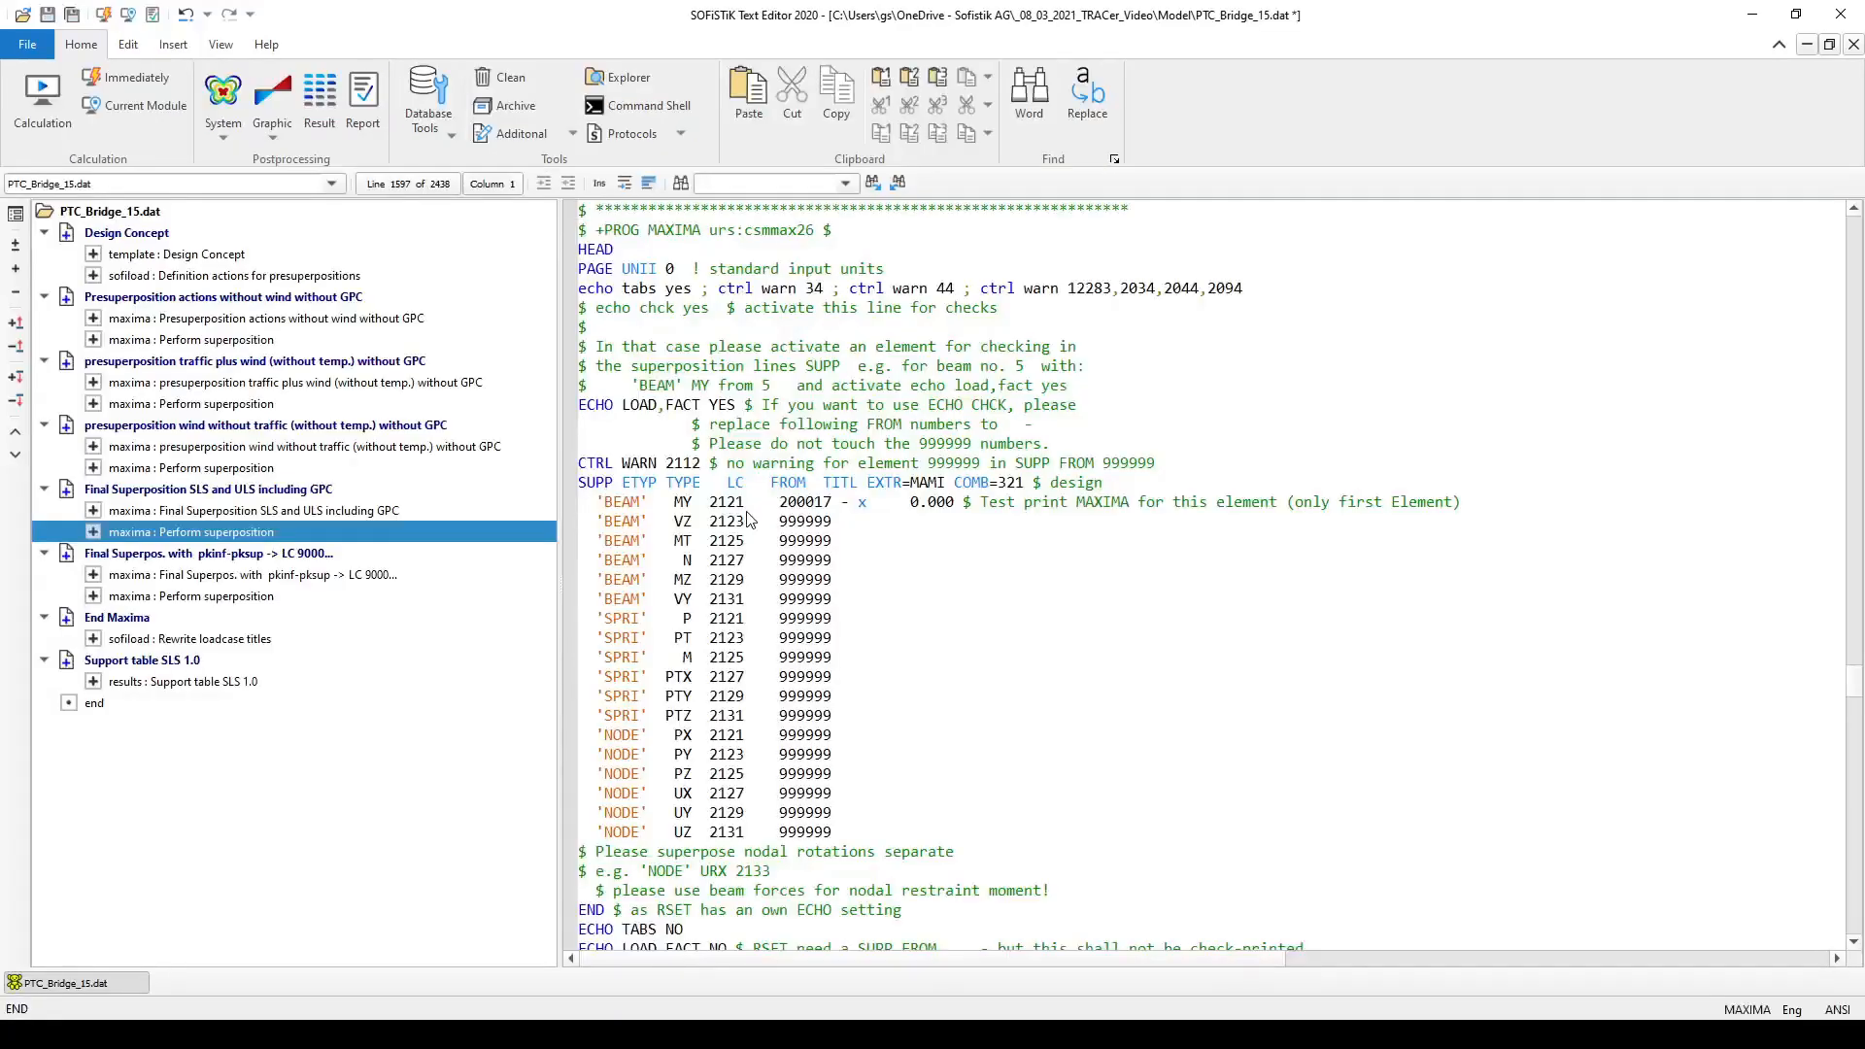
Review the SUPP records for design combination 321 in the Perform superposition block of PTC_Bridge_15.dat
{"action": "left_click", "coordinate": [749, 518]}
{"action": "type", "text": "y"}
{"action": "key", "text": "ctrl"}
{"action": "left_click", "coordinate": [741, 519]}
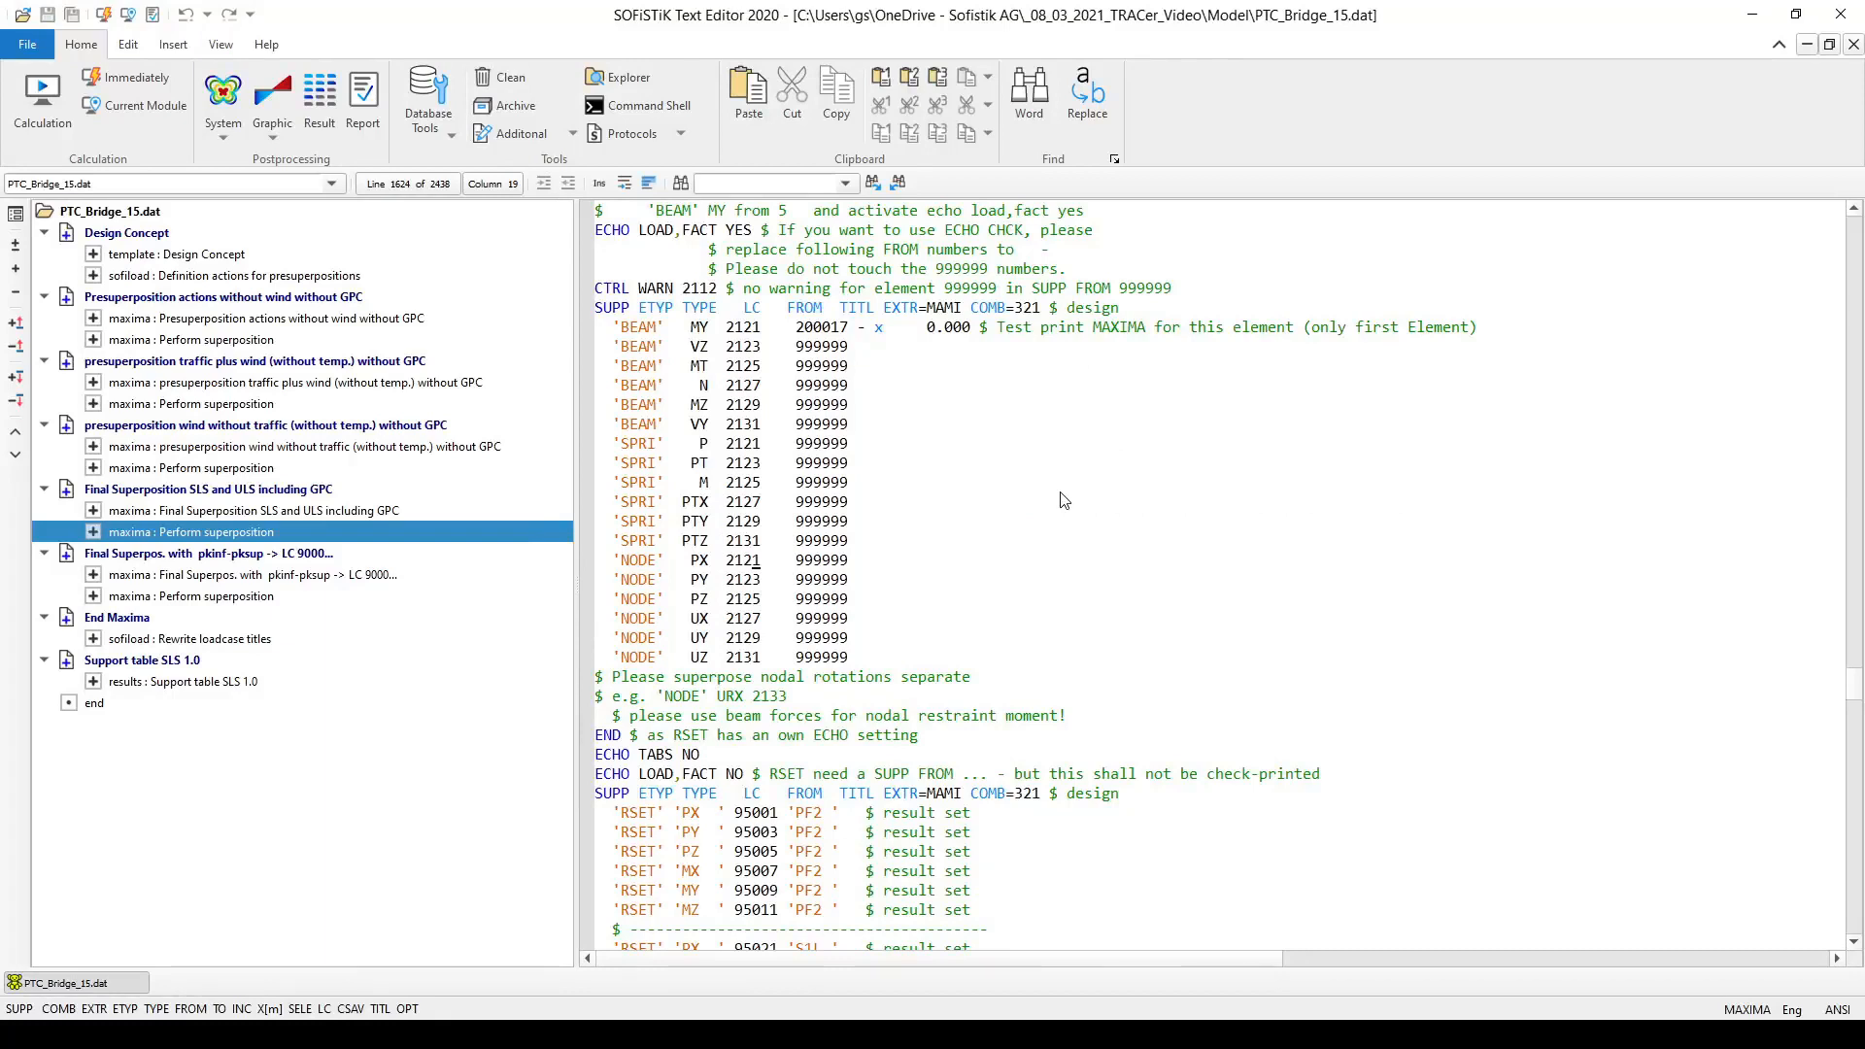
{"action": "scroll", "coordinate": [780, 684], "scroll_direction": "up", "scroll_amount": 2}
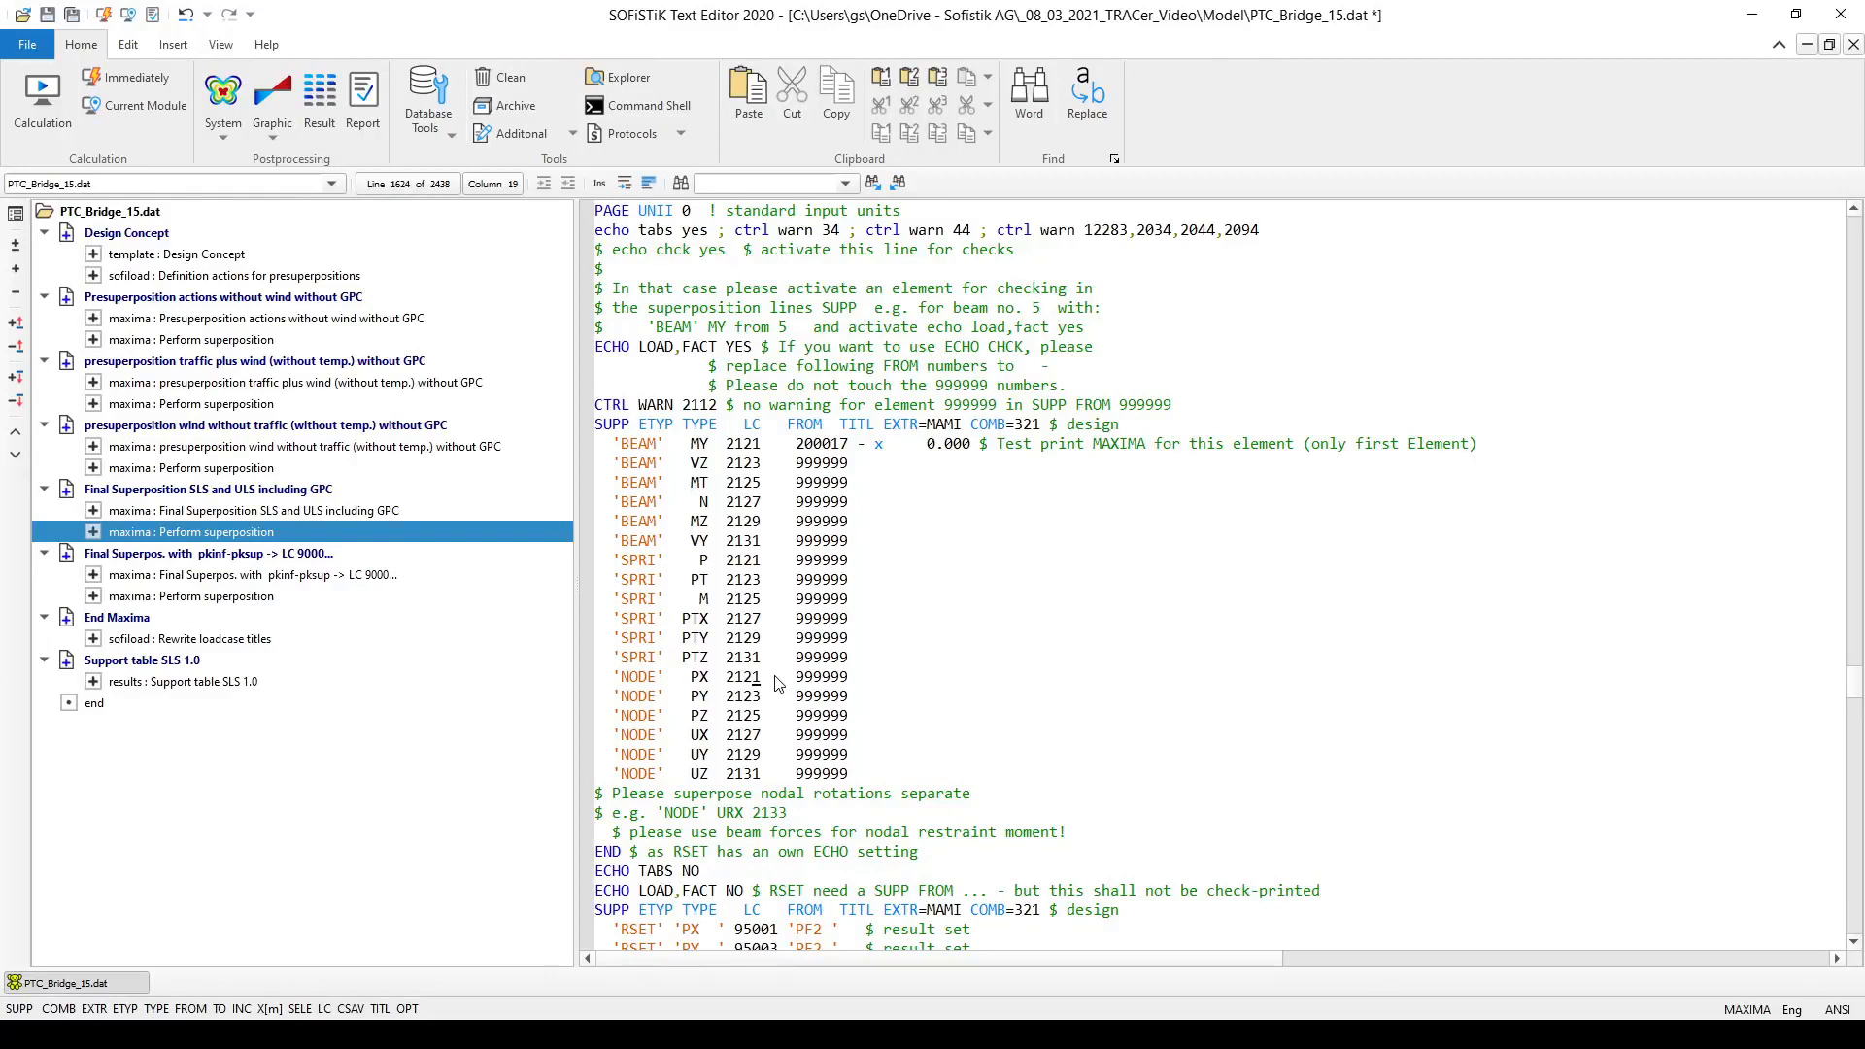
{"action": "scroll", "coordinate": [779, 684], "scroll_direction": "up", "scroll_amount": 2}
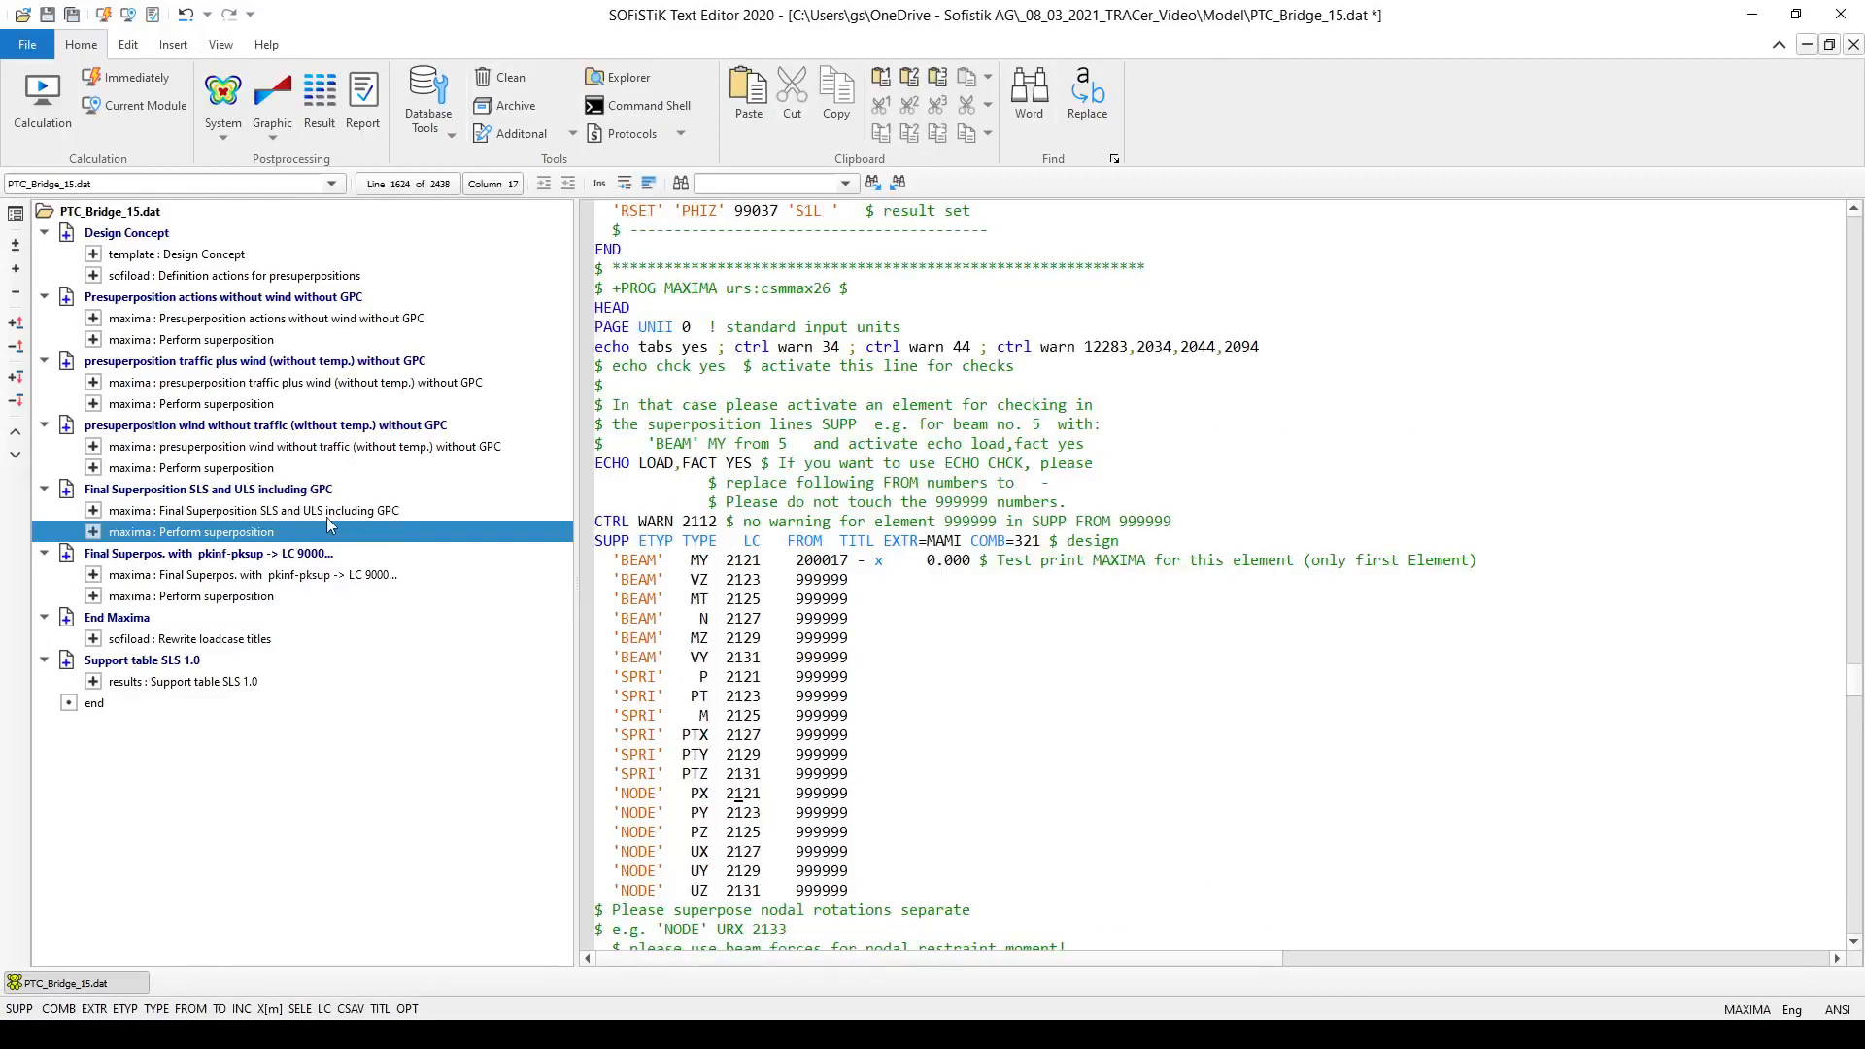
Review the COMB 311 rare and COMB 313 freq definitions in the Final Superposition SLS and ULS including GPC block
{"action": "left_click", "coordinate": [288, 525]}
{"action": "left_click", "coordinate": [357, 515]}
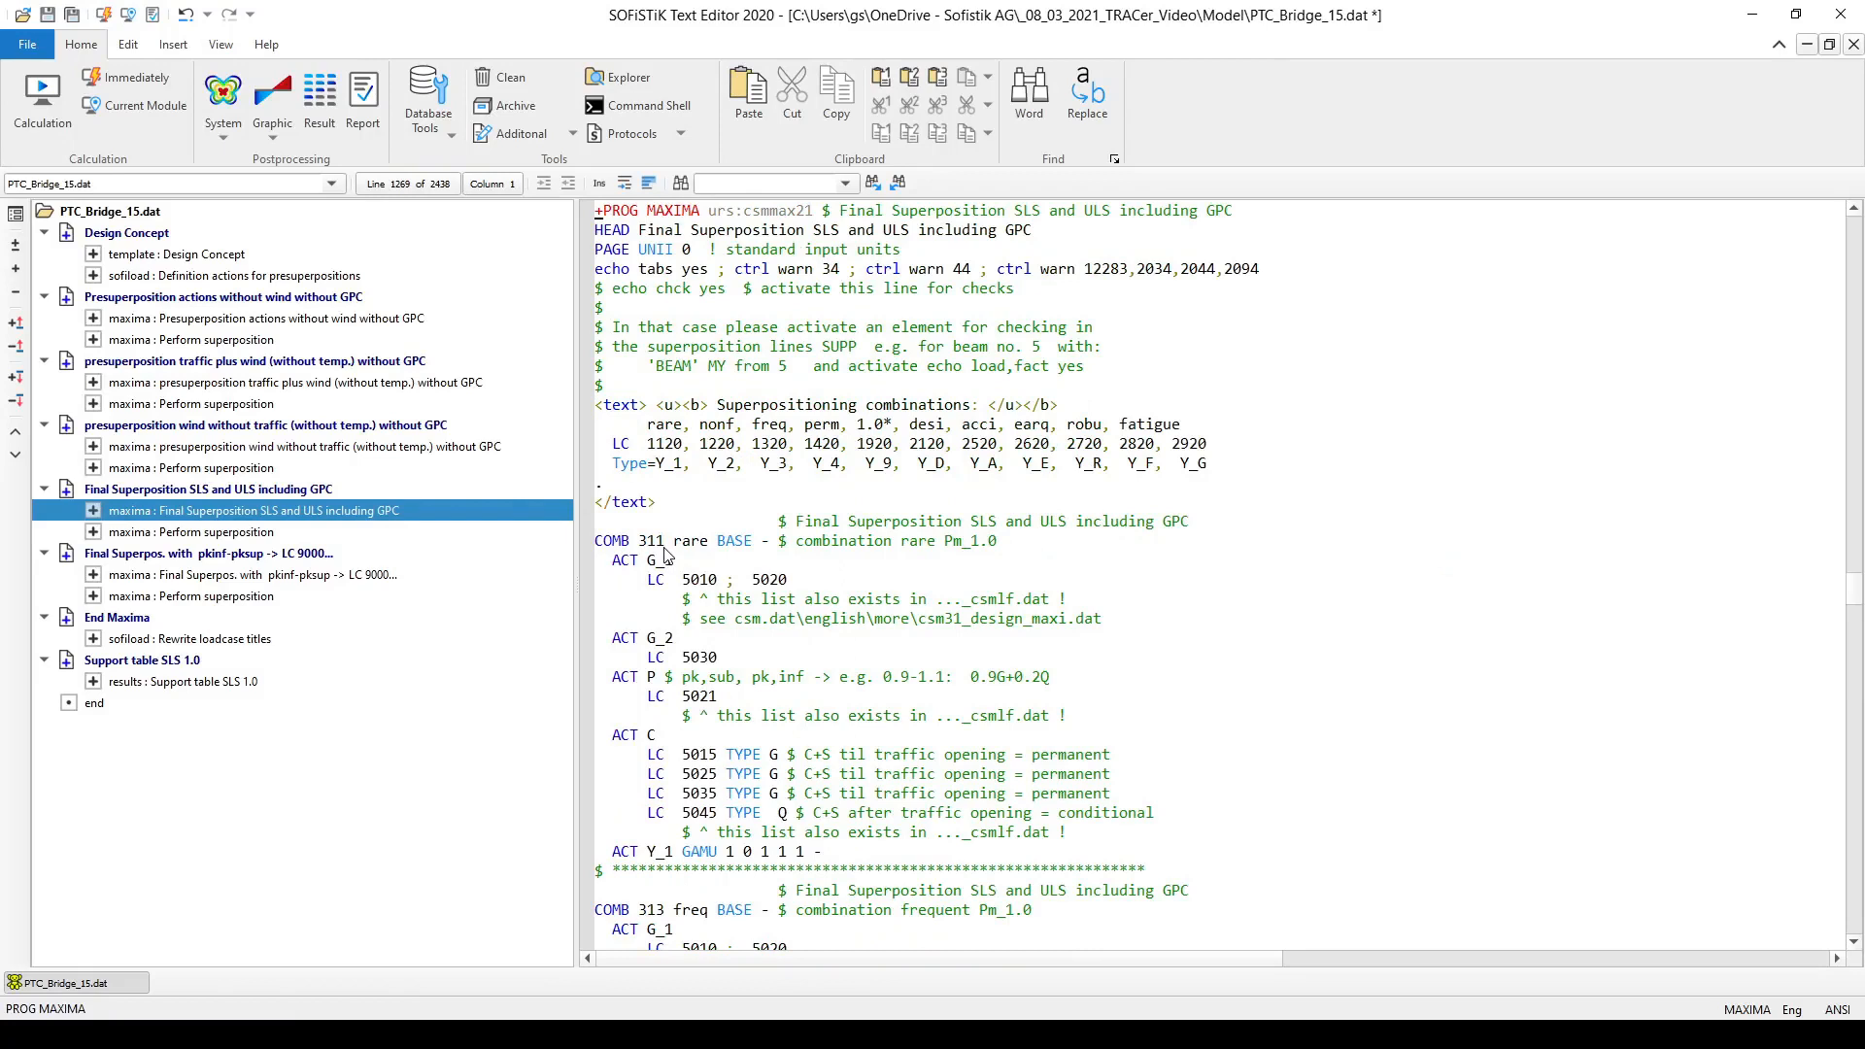
{"action": "left_click", "coordinate": [625, 542]}
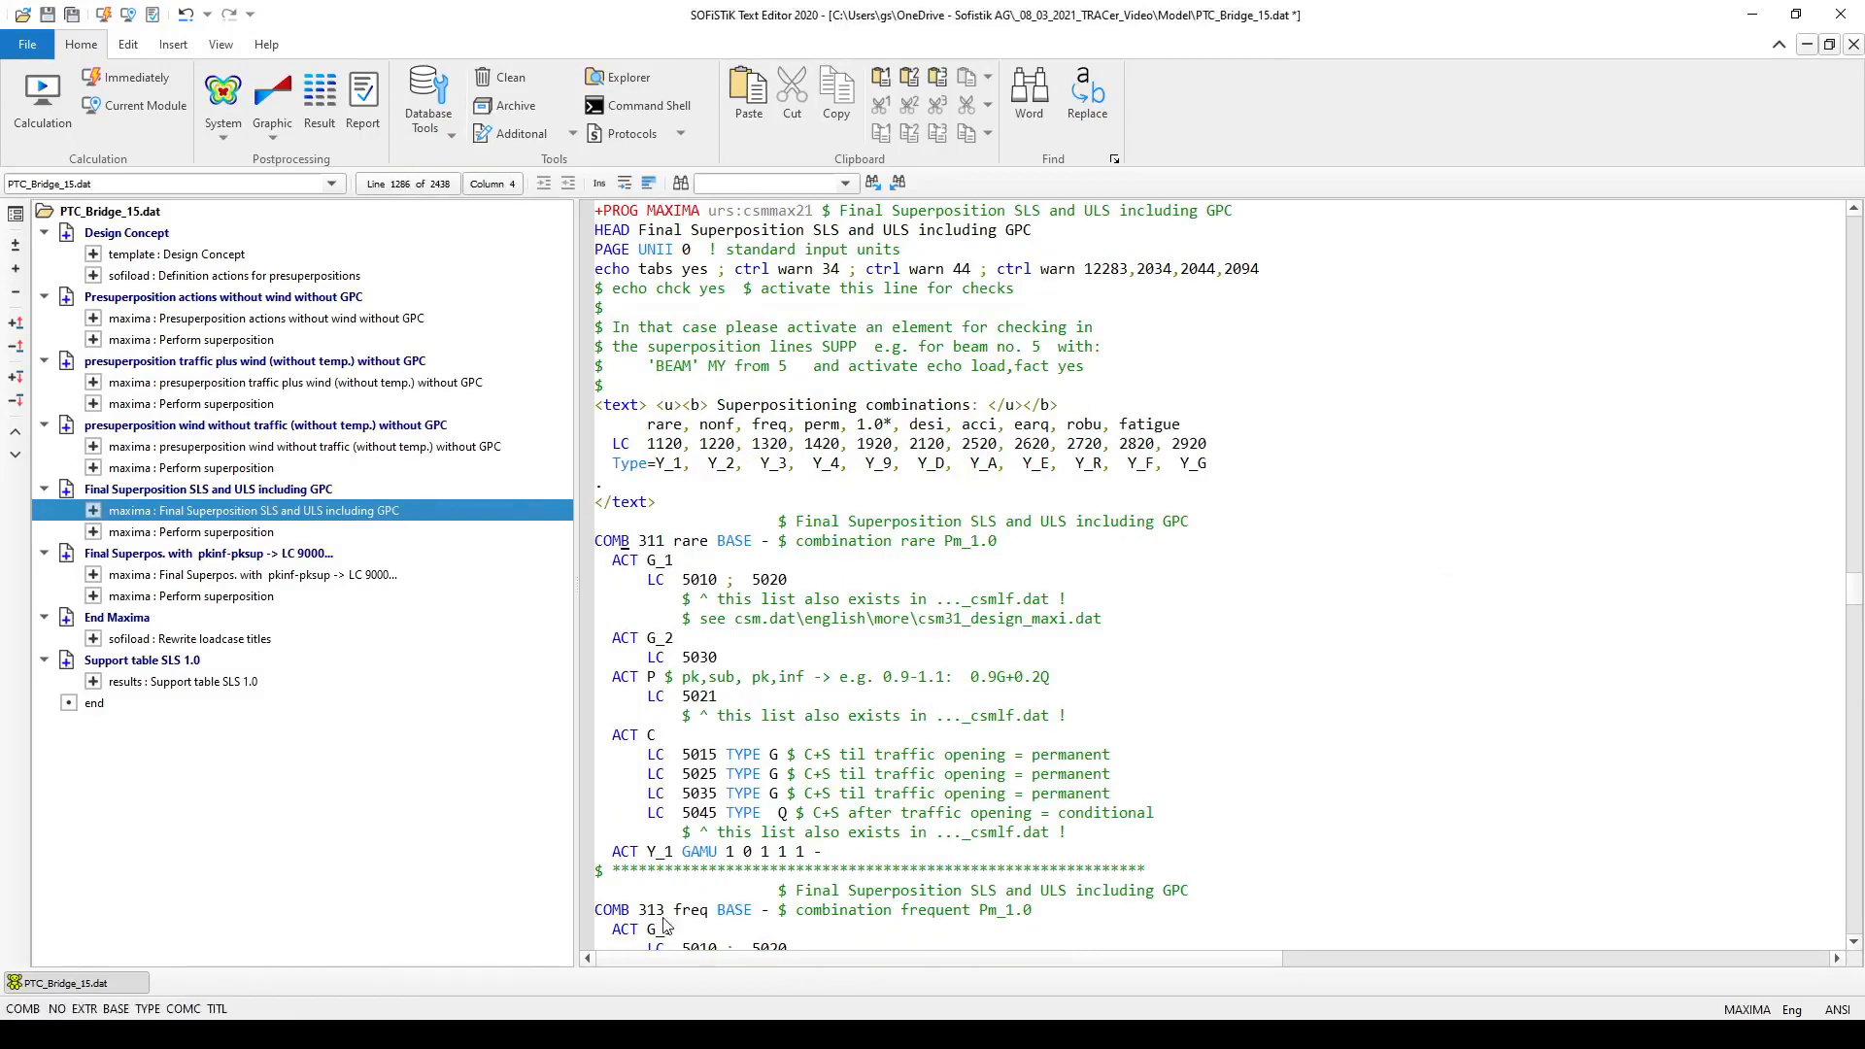
{"action": "key", "text": "ctrl"}
{"action": "left_click", "coordinate": [669, 914]}
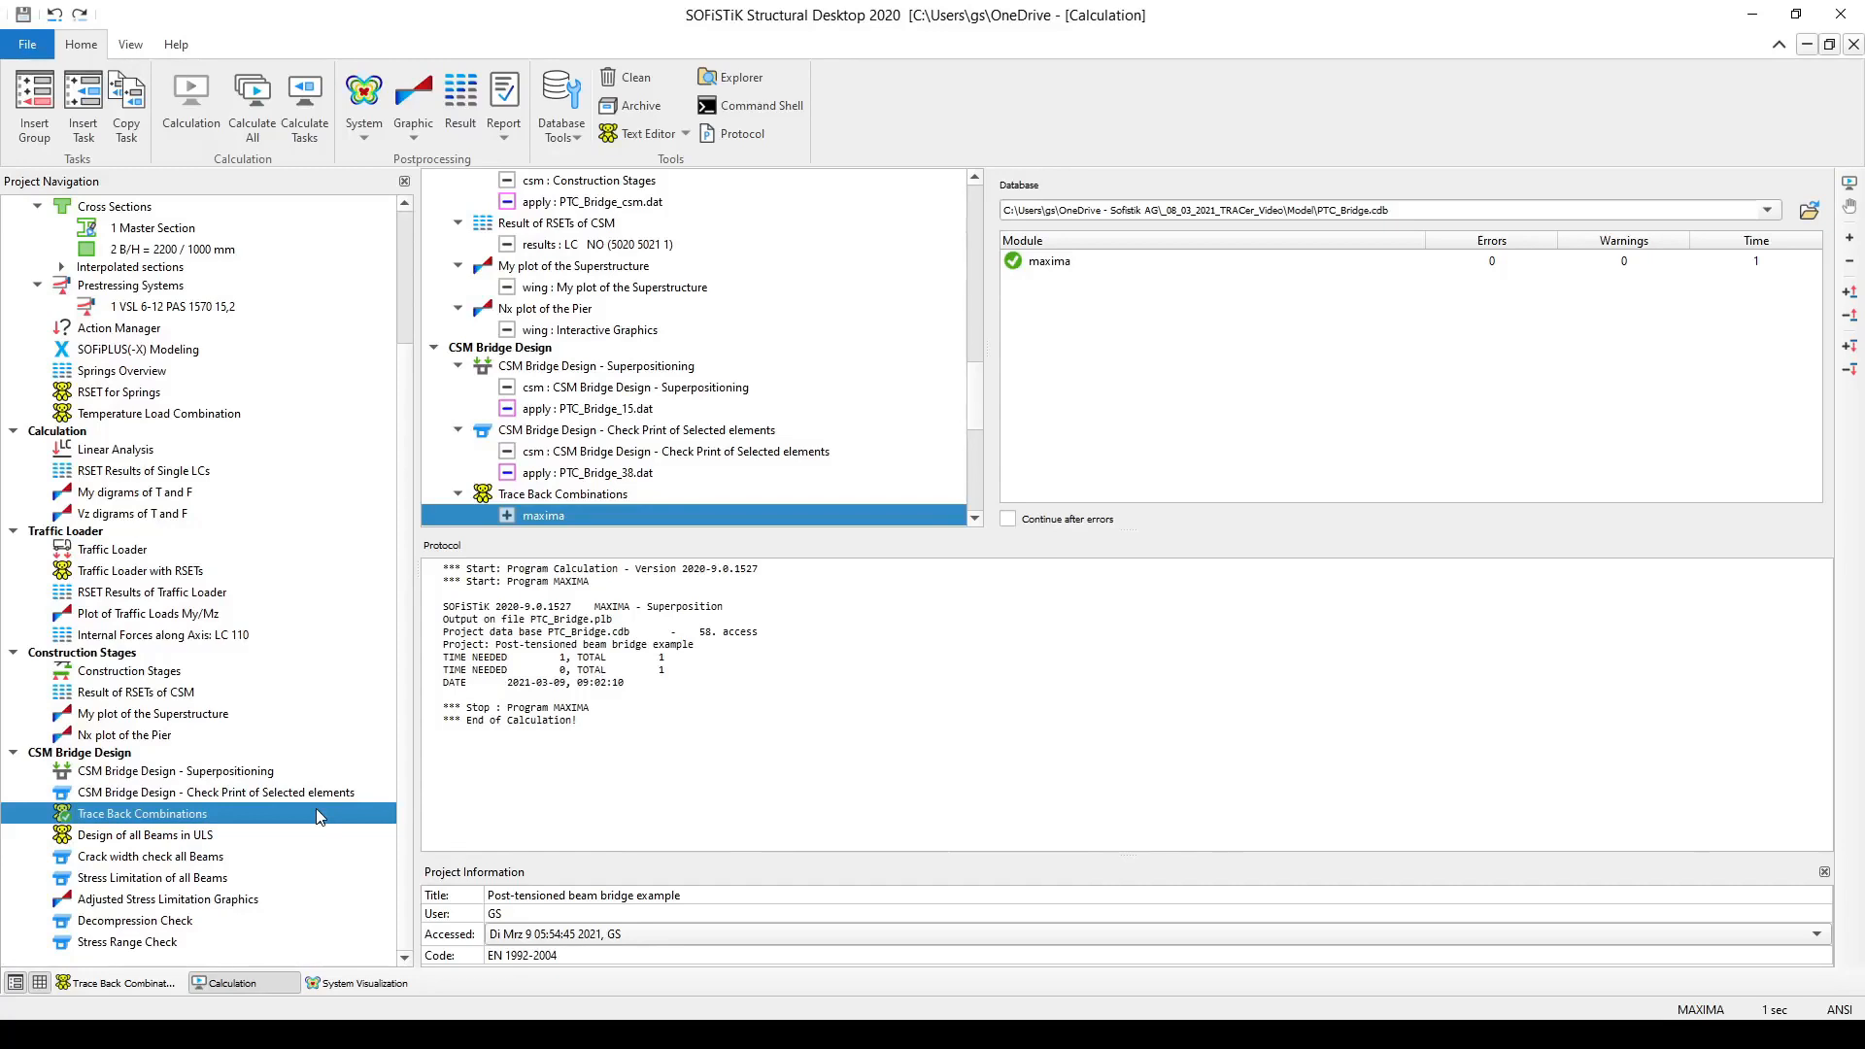
Return to the Trace Back Combinations input and read the MAXIMA manual entry for the TRAC record down to the Hint on tracing restrictions
{"action": "left_click", "coordinate": [116, 983]}
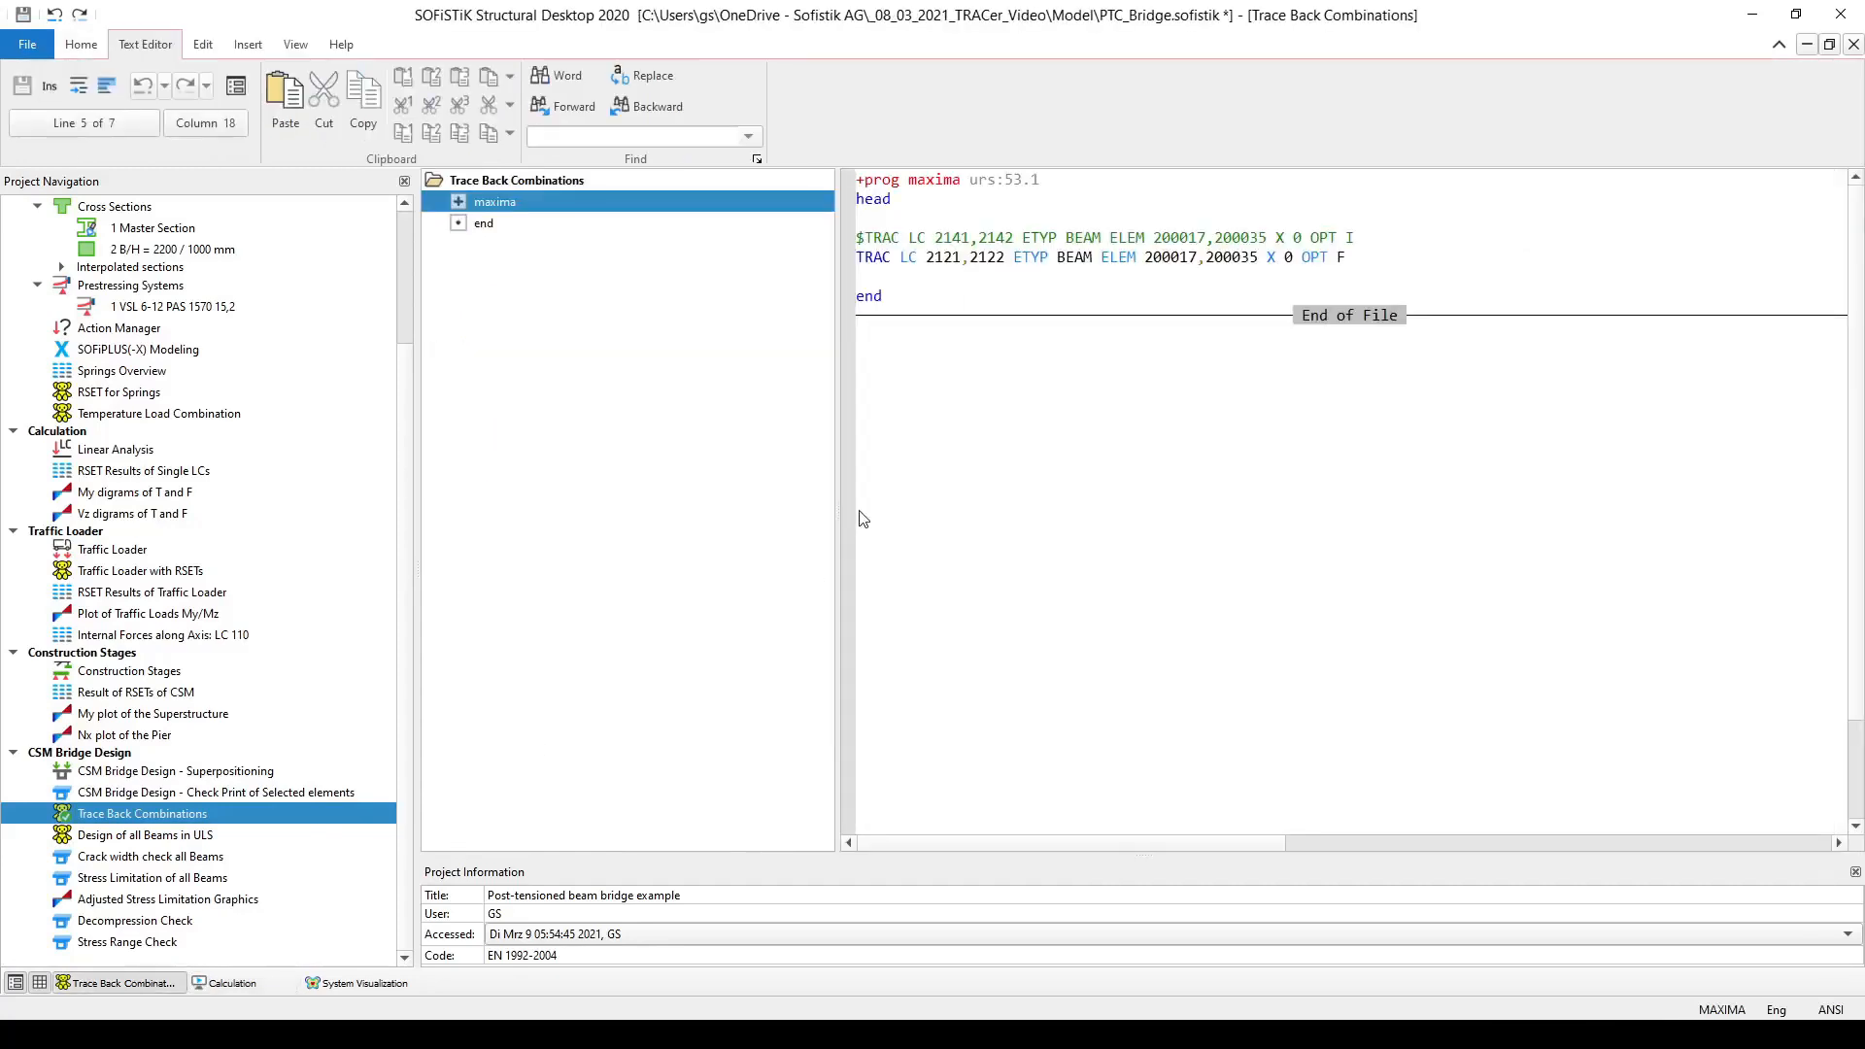
{"action": "left_click", "coordinate": [878, 263]}
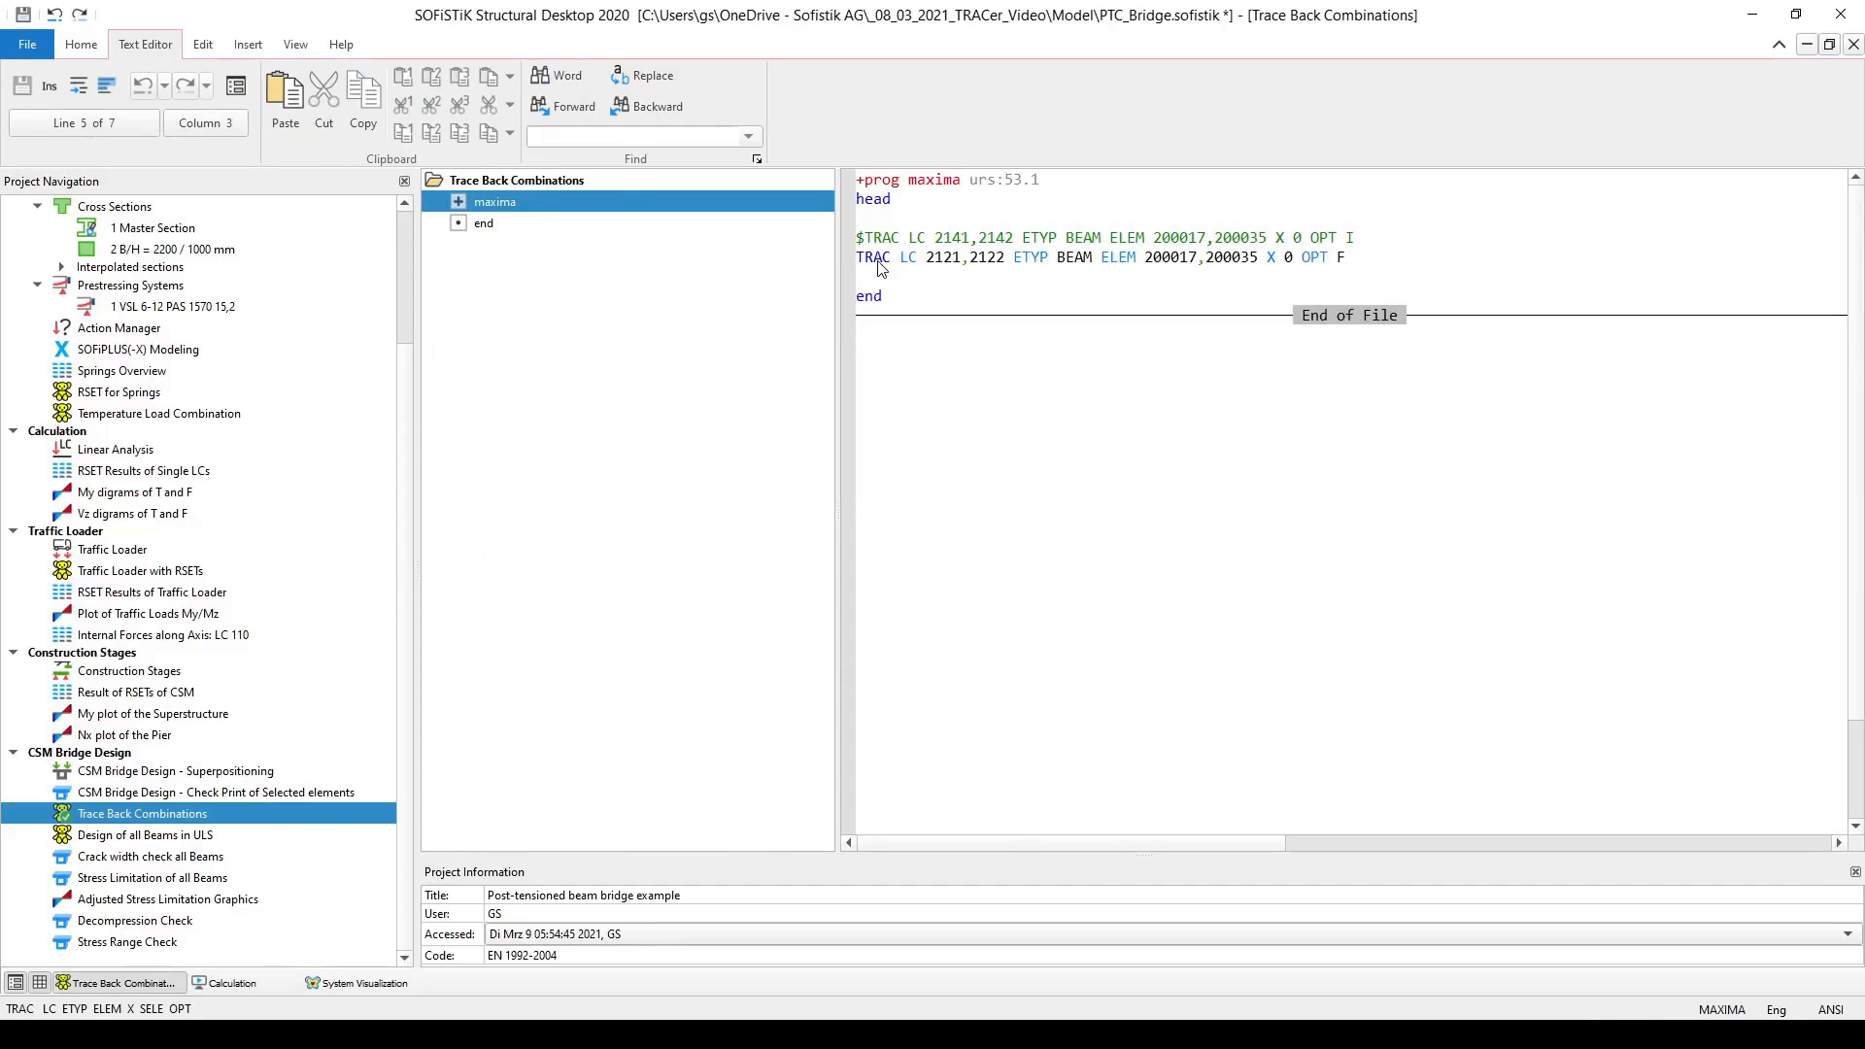
{"action": "key", "text": "F1"}
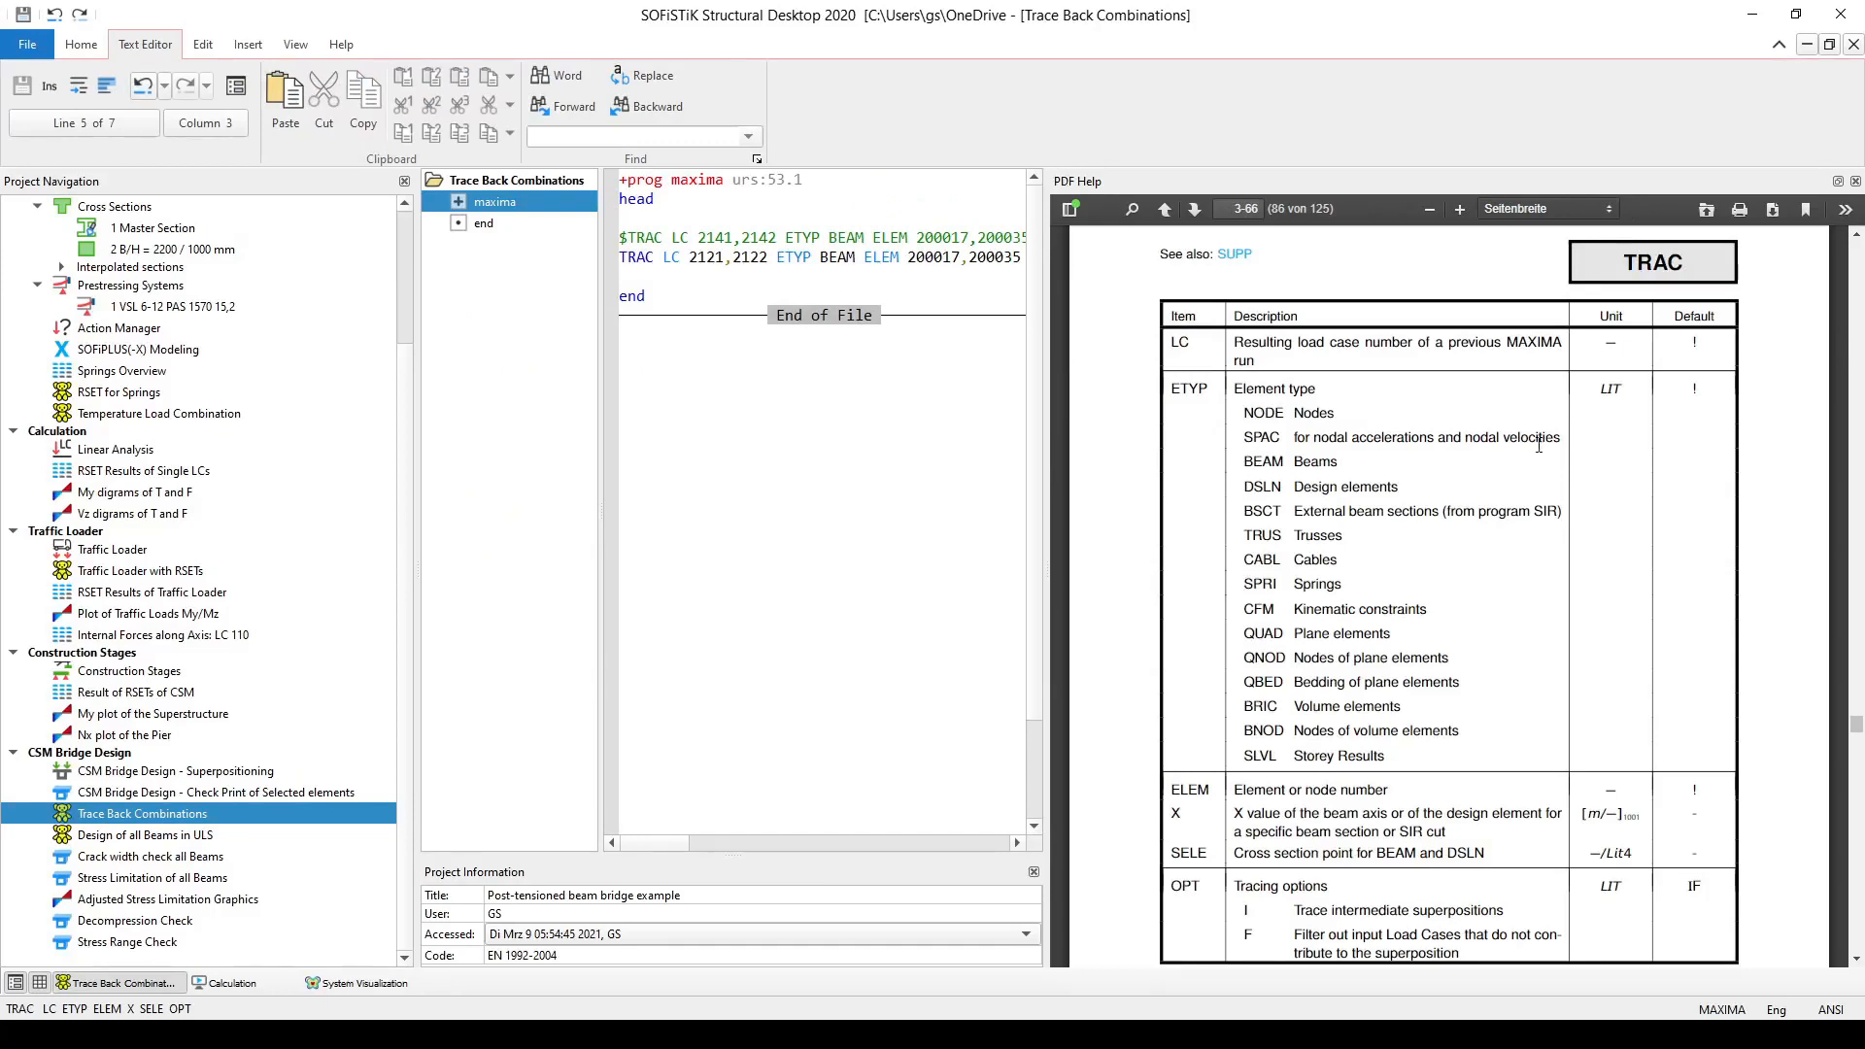
{"action": "scroll", "coordinate": [1530, 466], "scroll_direction": "down", "scroll_amount": 5}
{"action": "scroll", "coordinate": [1509, 548], "scroll_direction": "down", "scroll_amount": 8}
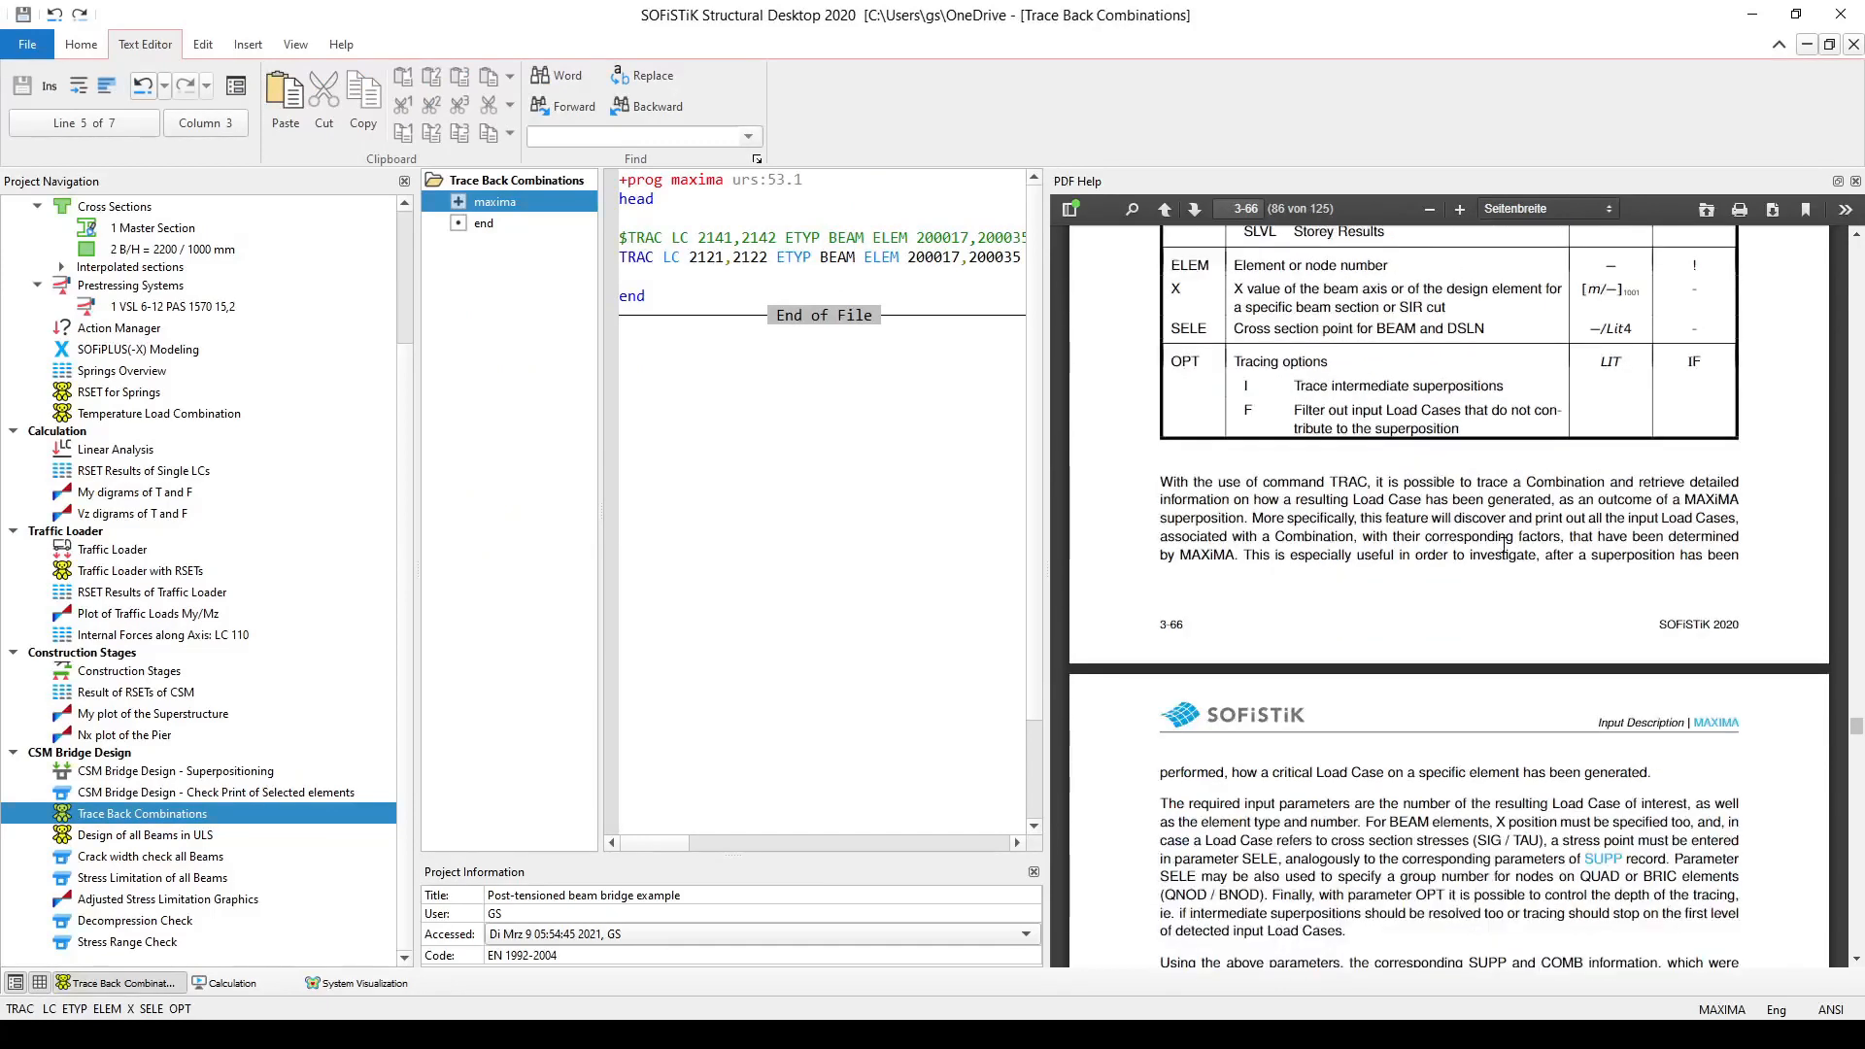
{"action": "scroll", "coordinate": [1499, 583], "scroll_direction": "down", "scroll_amount": 6}
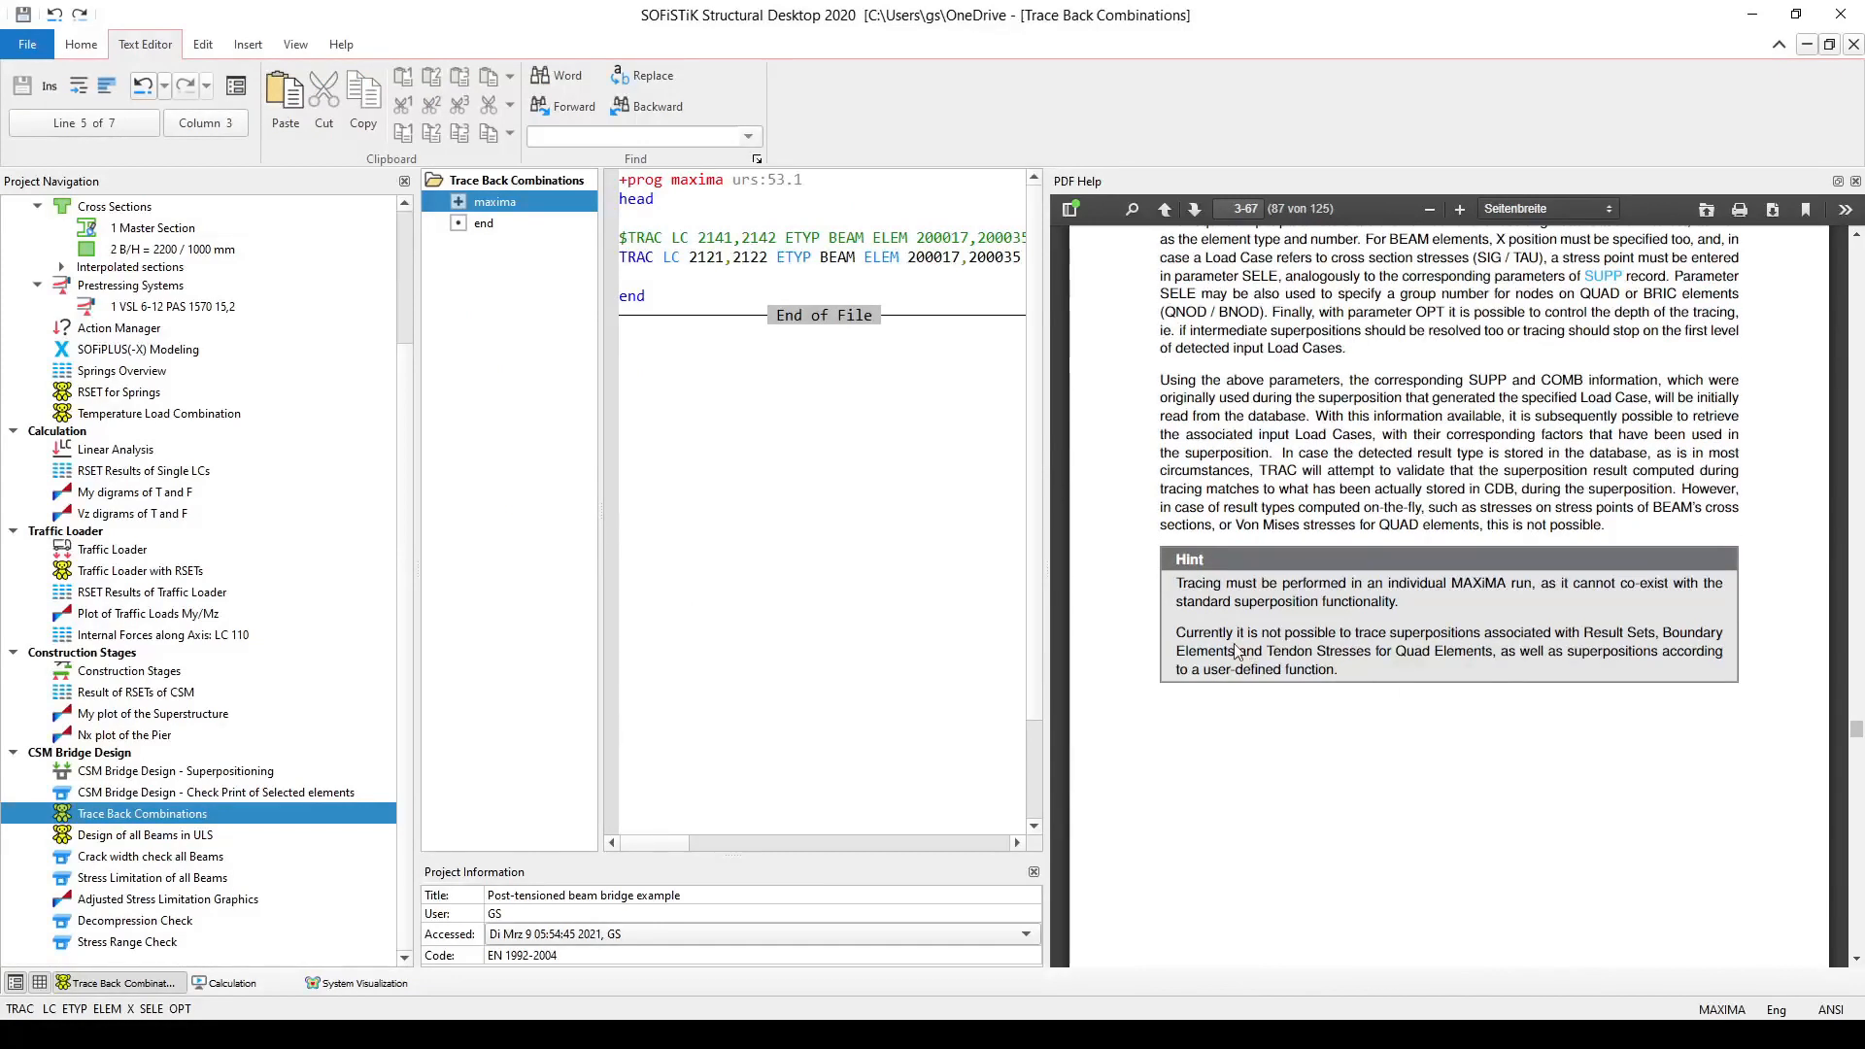
{"action": "key", "text": "ctrl"}
{"action": "key", "text": "ctrl"}
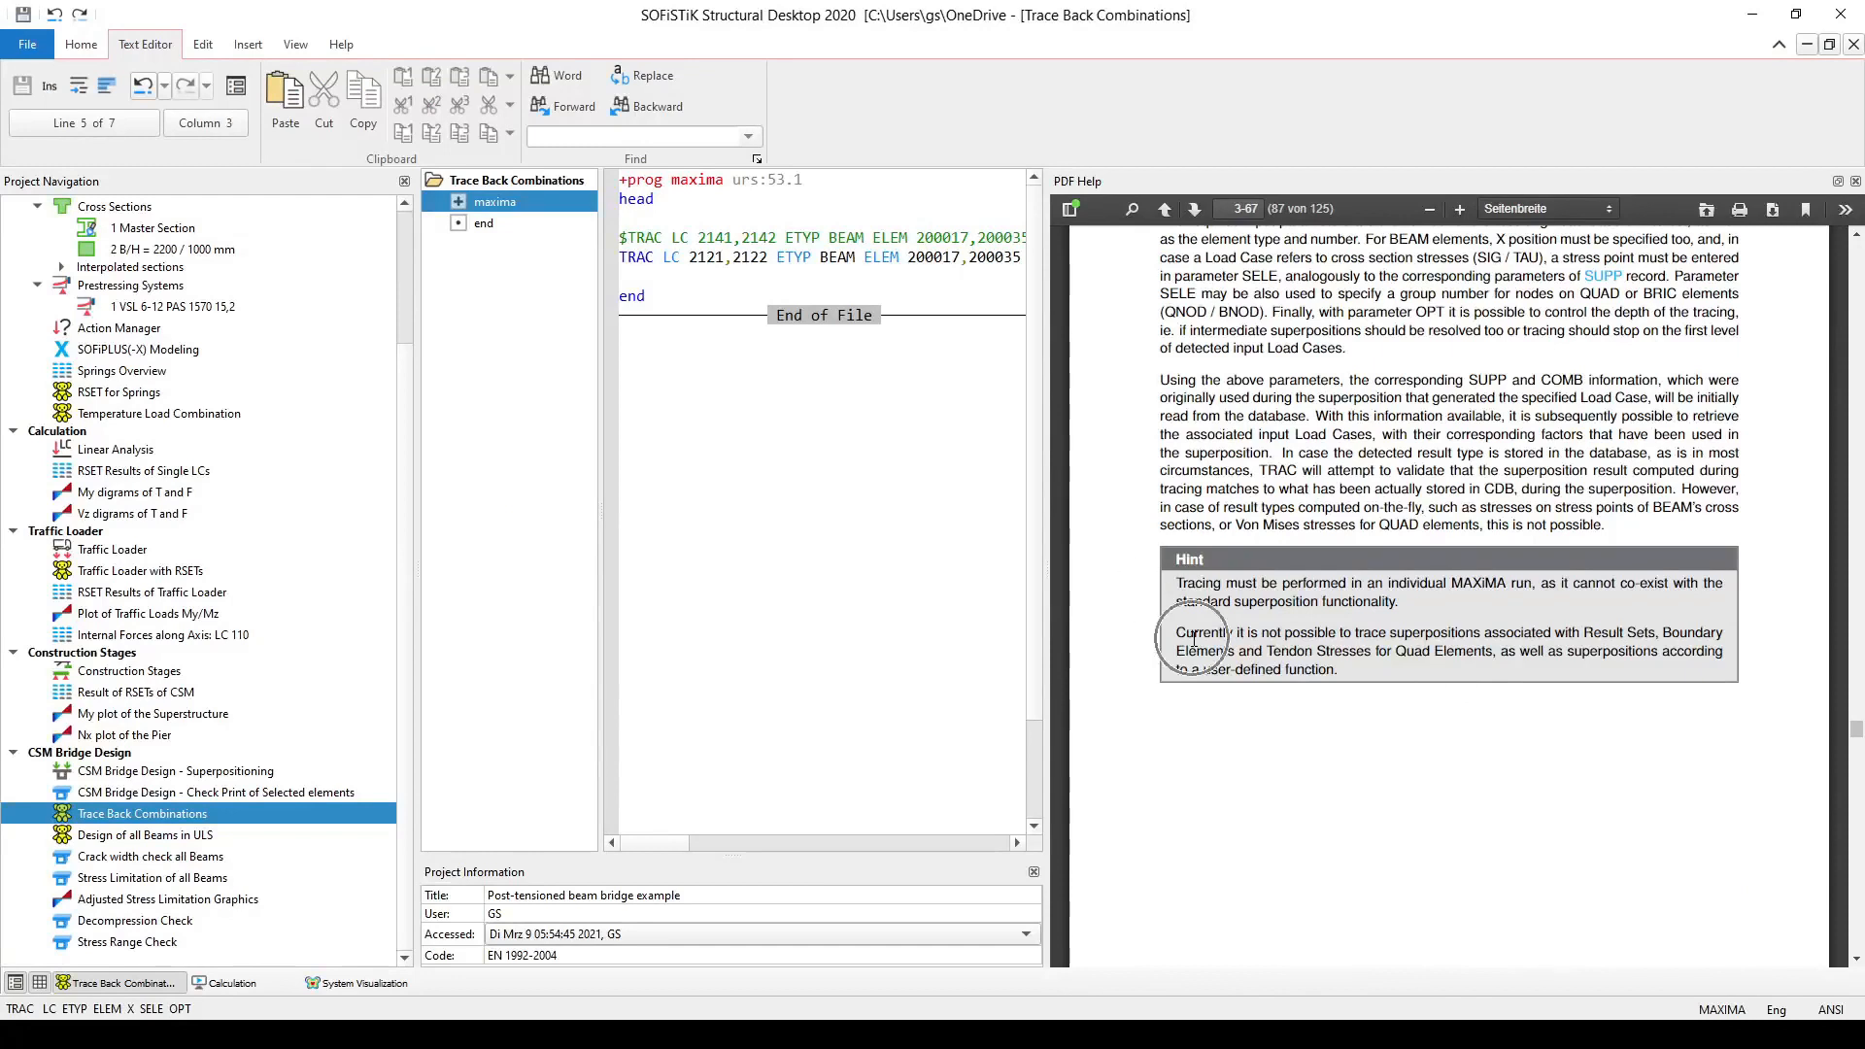